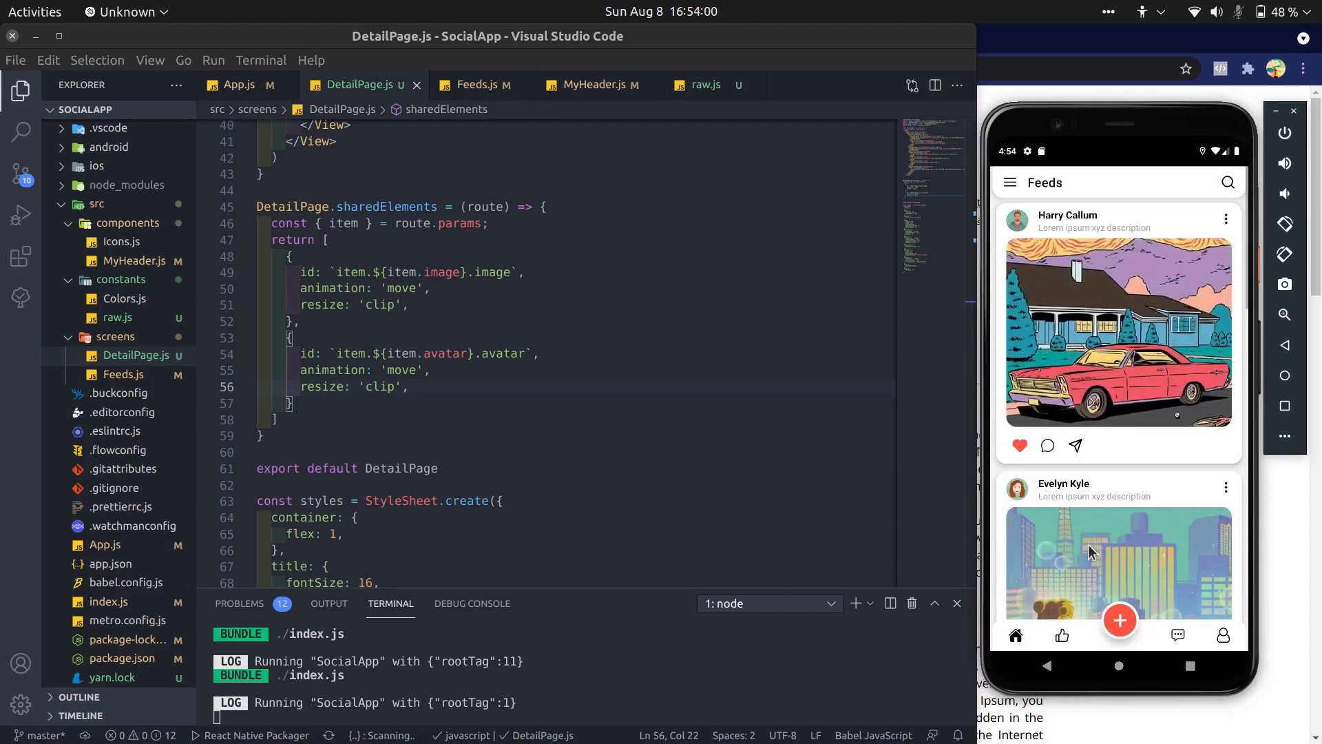
pyautogui.click(1089, 544)
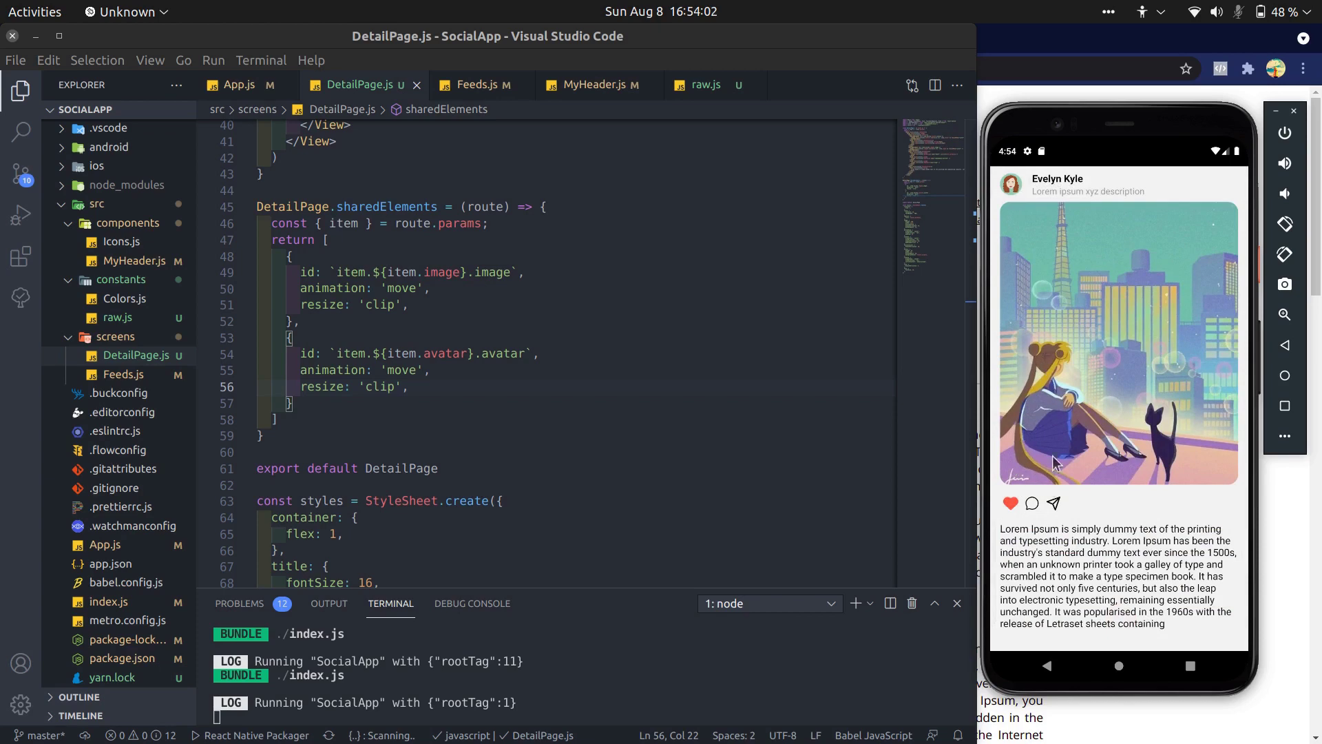
pyautogui.click(1050, 667)
pyautogui.click(1074, 364)
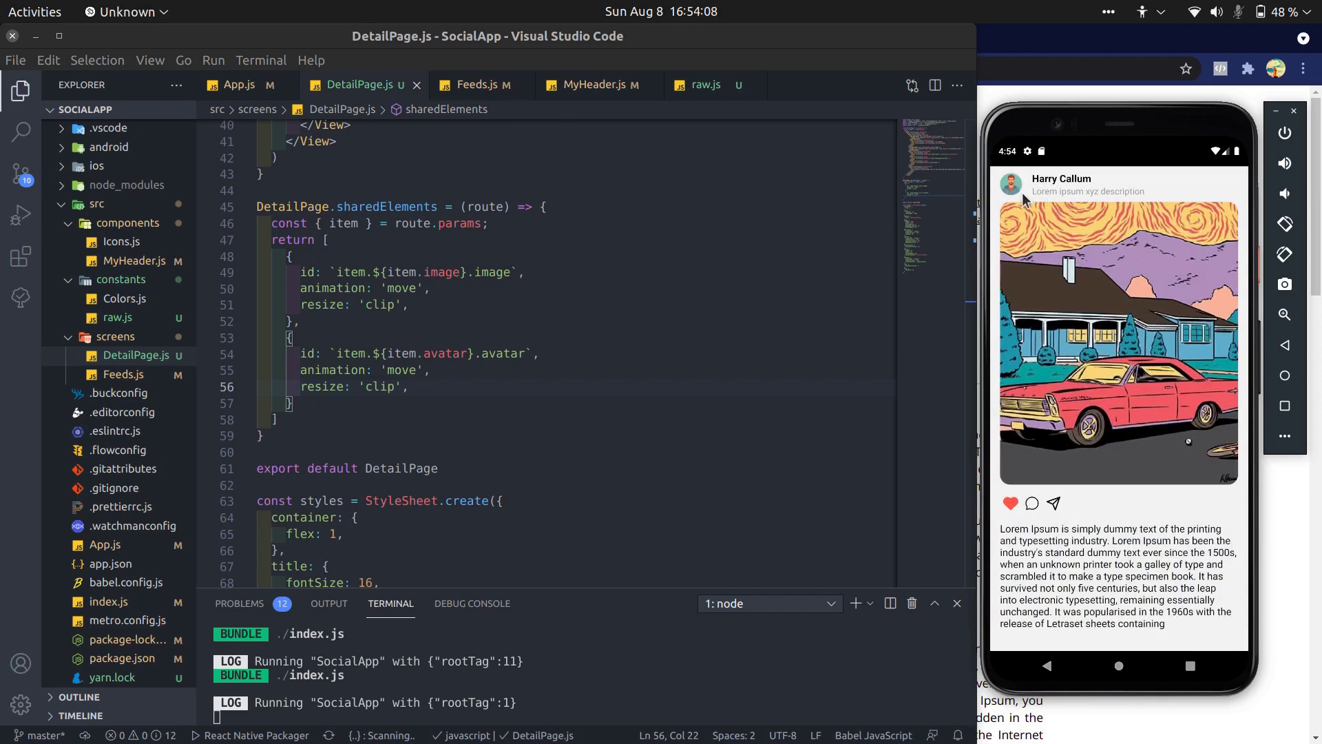
pyautogui.click(1050, 666)
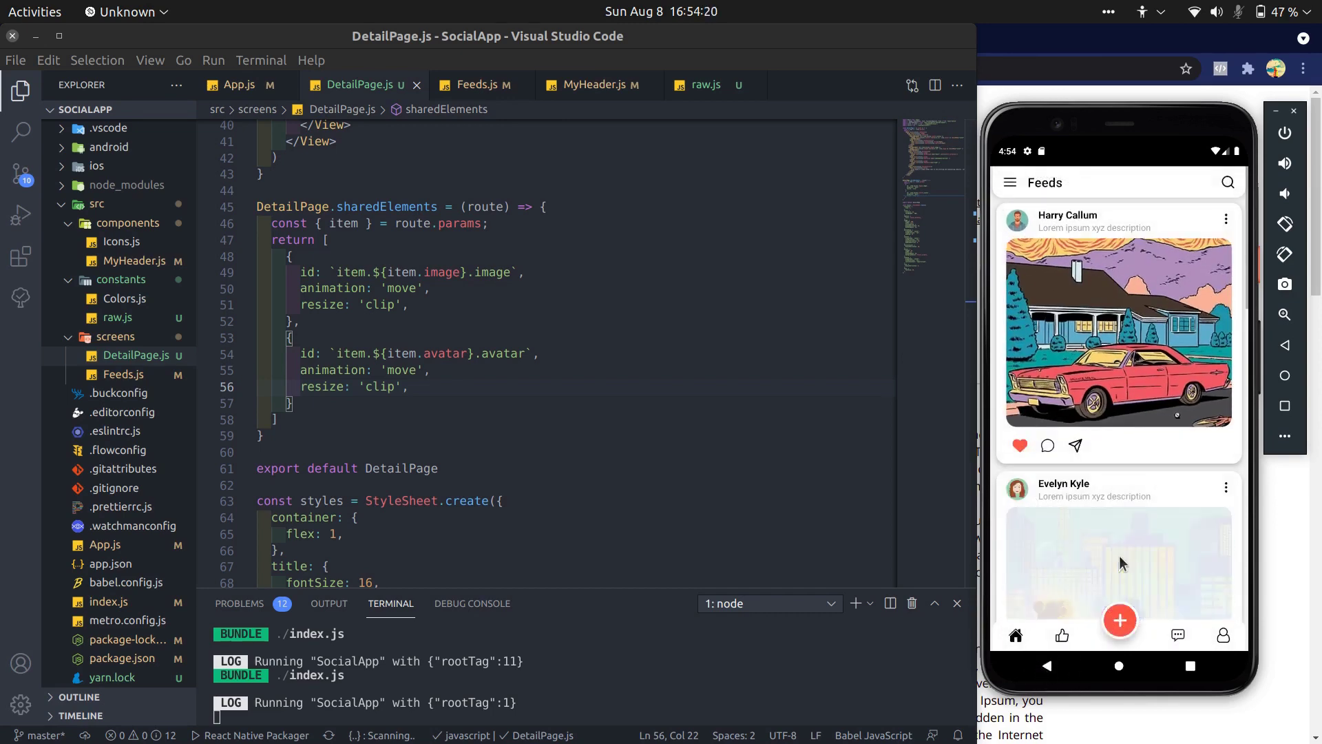
pyautogui.scroll(-3, 1118, 517)
pyautogui.scroll(-3, 1098, 555)
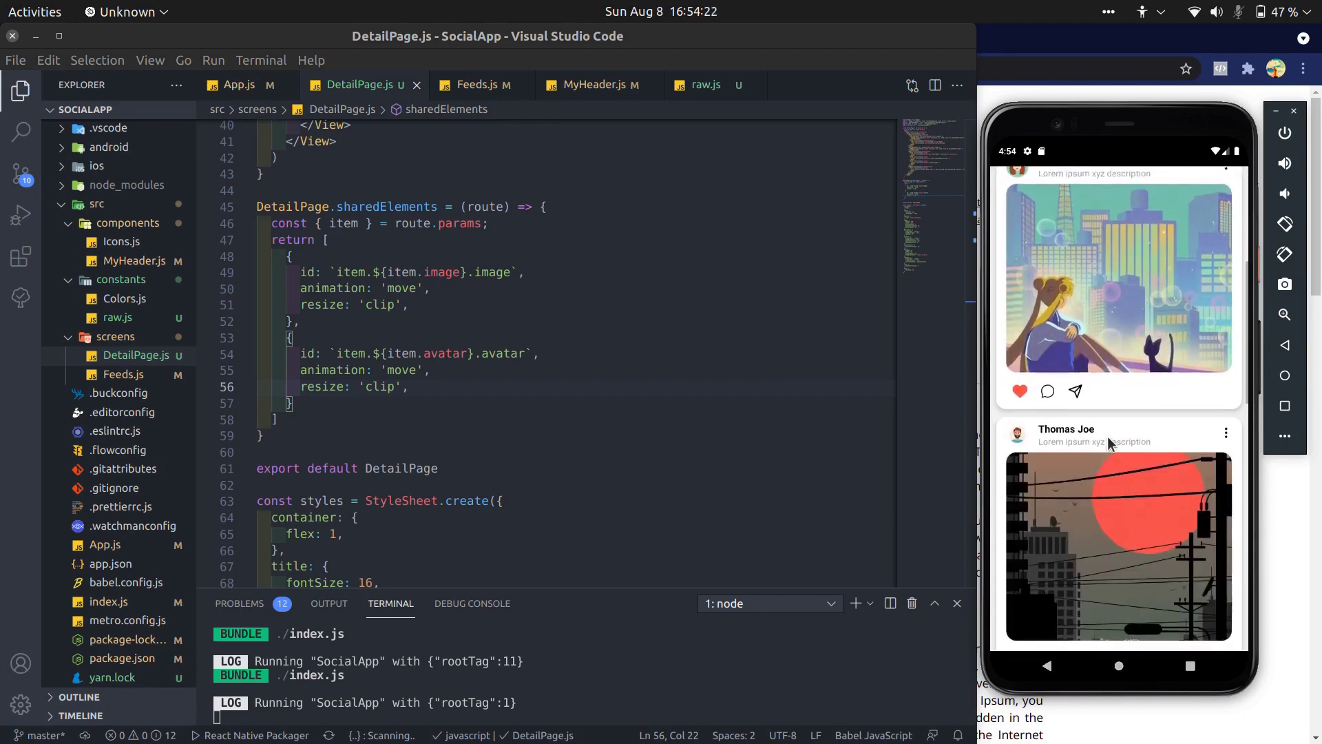
pyautogui.click(1101, 516)
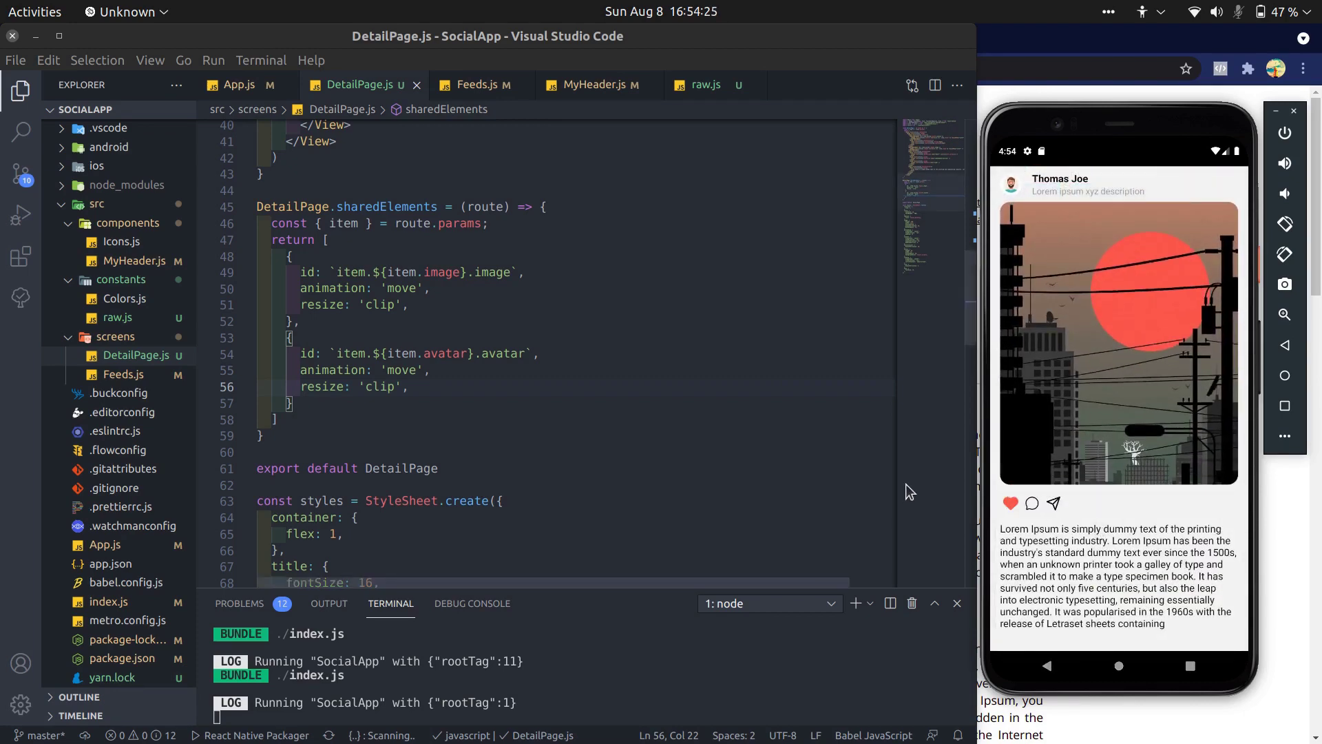
pyautogui.click(1049, 673)
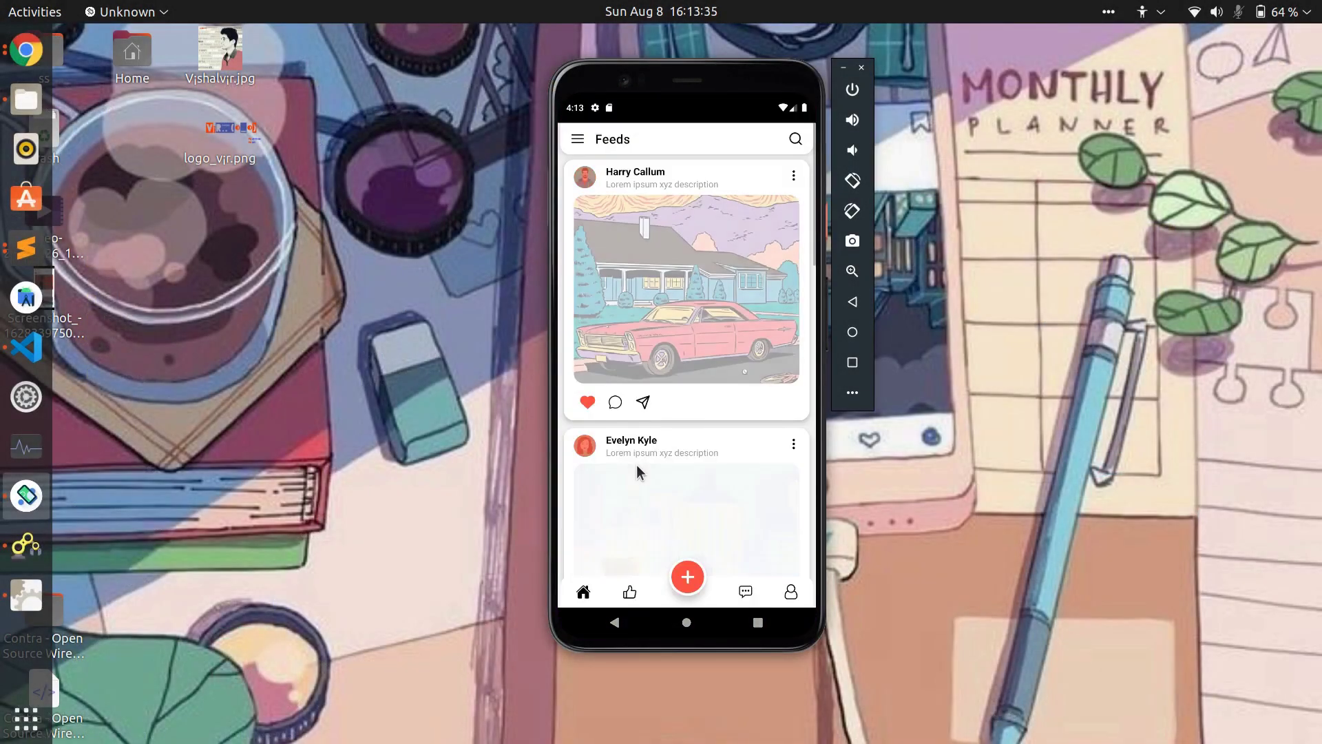
pyautogui.scroll(-3, 696, 428)
pyautogui.scroll(-3, 708, 331)
pyautogui.scroll(-3, 701, 351)
pyautogui.scroll(-2, 692, 311)
pyautogui.scroll(-3, 690, 301)
pyautogui.scroll(-2, 702, 310)
pyautogui.scroll(8, 705, 351)
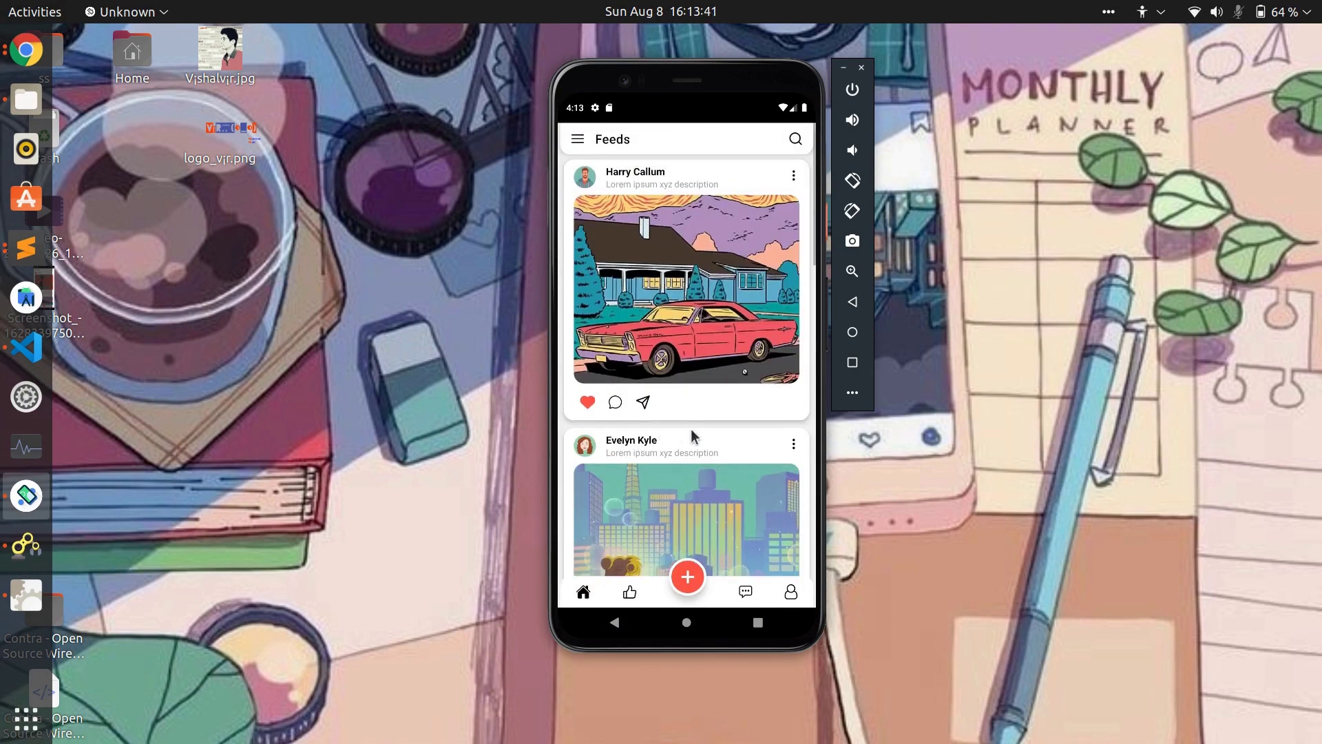
# Step: In Chrome, review the react-navigation-shared-element repository README
pyautogui.click(26, 51)
pyautogui.click(398, 38)
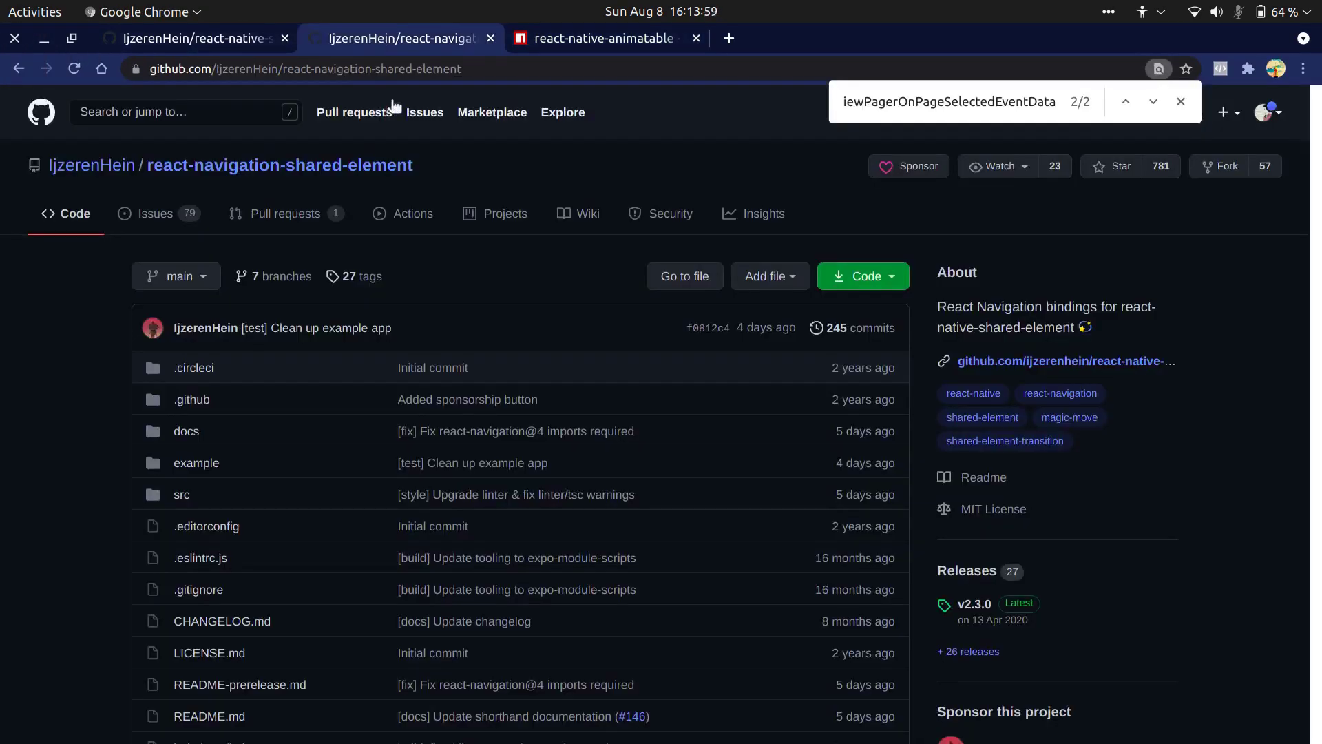
pyautogui.scroll(-5, 385, 391)
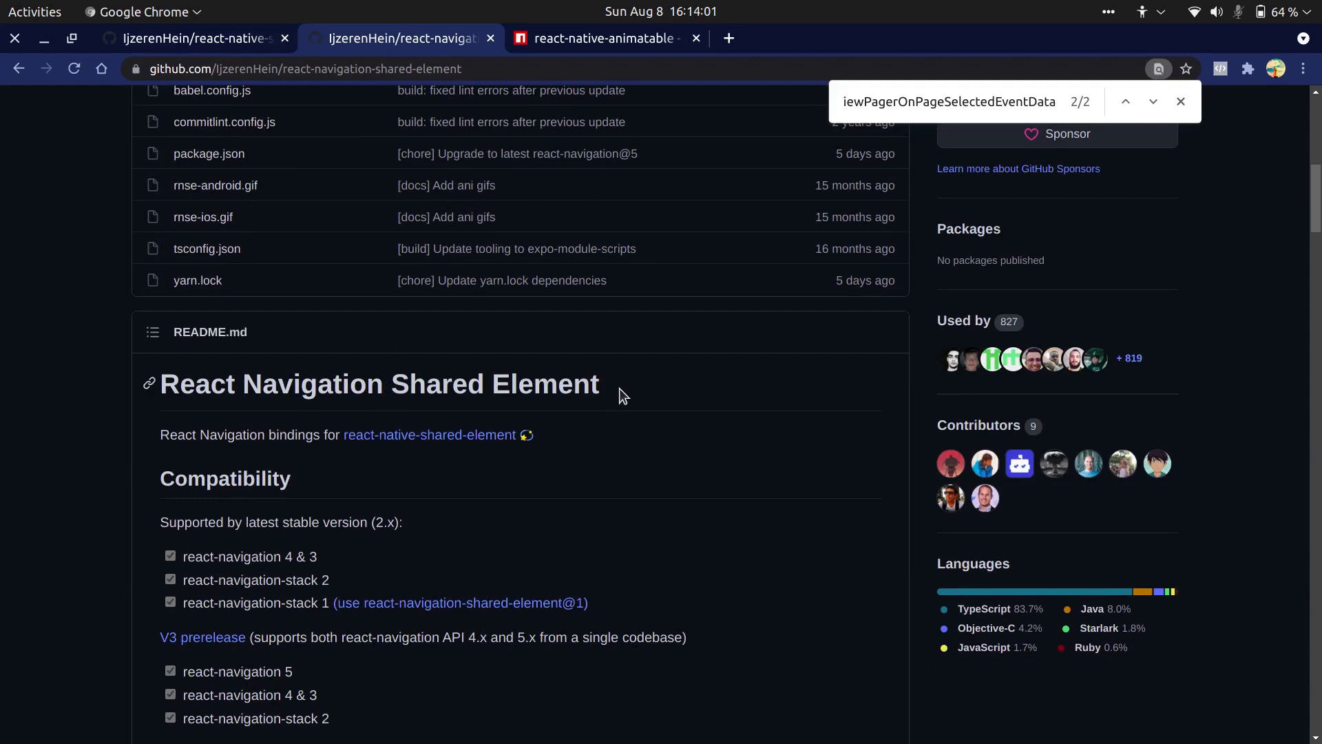
pyautogui.moveTo(633, 384); pyautogui.dragTo(240, 384)
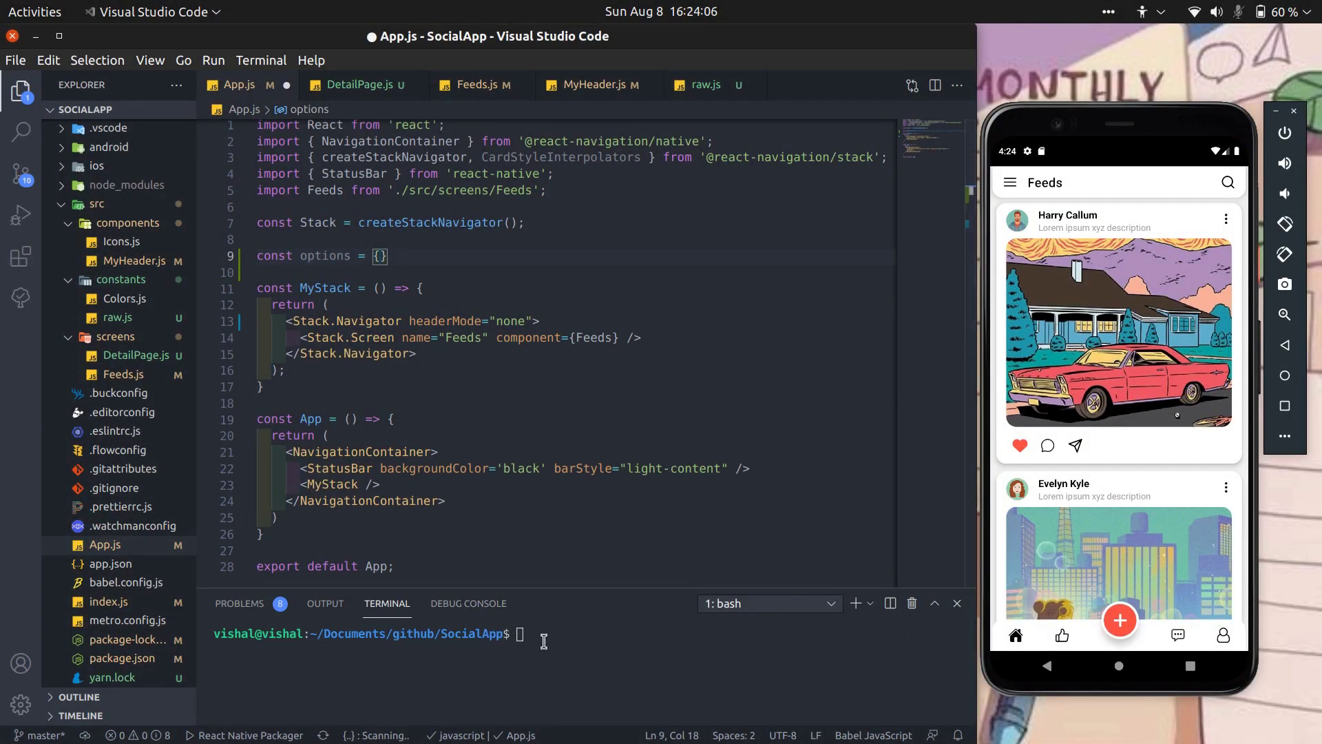
# Step: Paste the shared-element install command into the SocialApp terminal and remove its leading 'yarn add'
pyautogui.moveTo(26, 250)
pyautogui.click(18, 256)
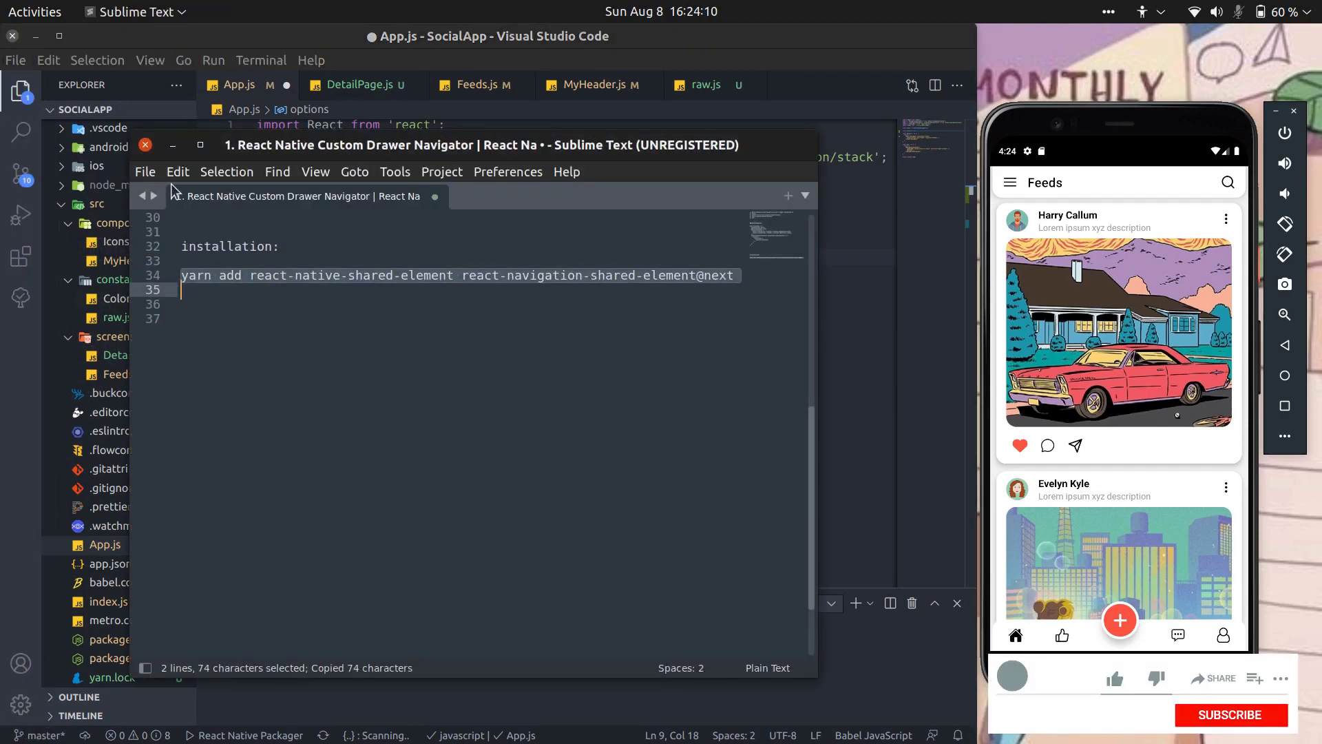
pyautogui.click(173, 147)
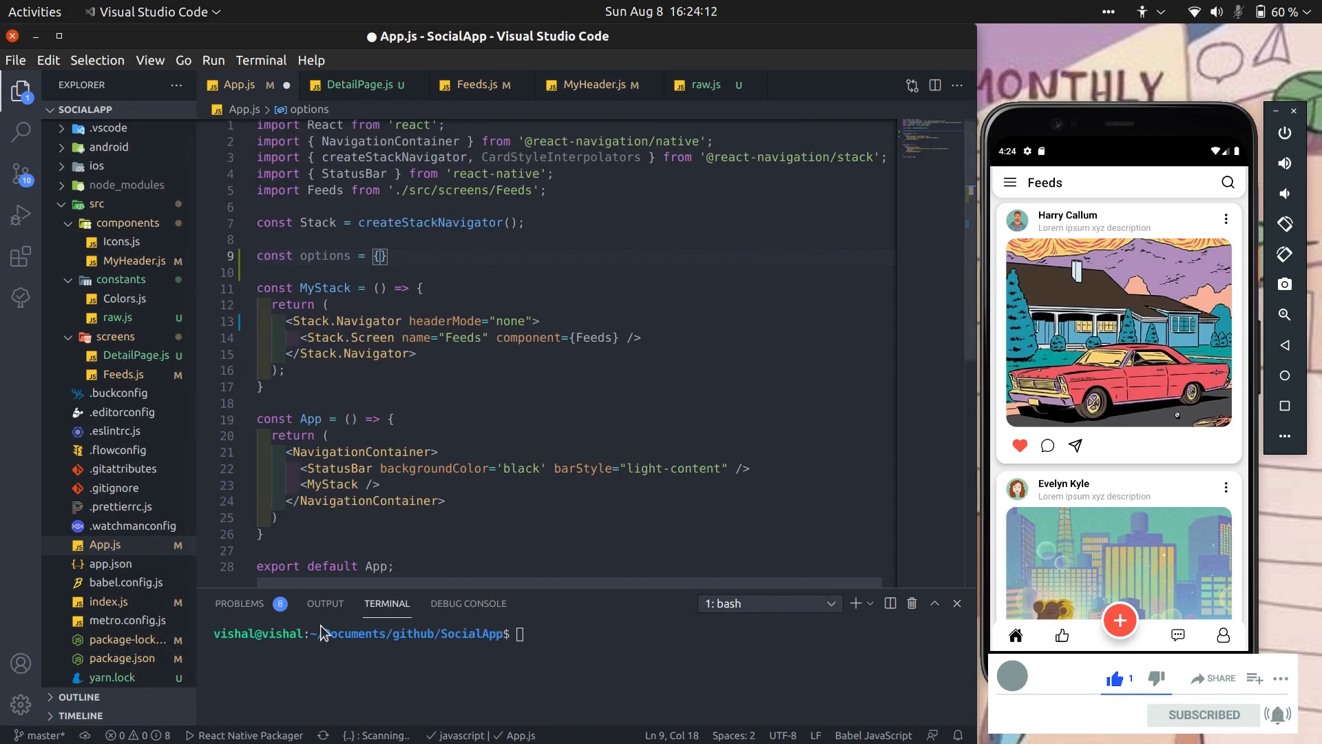
pyautogui.click(389, 685)
pyautogui.write('yarn add react-native-shared-element react-navigation-shared-element@next')
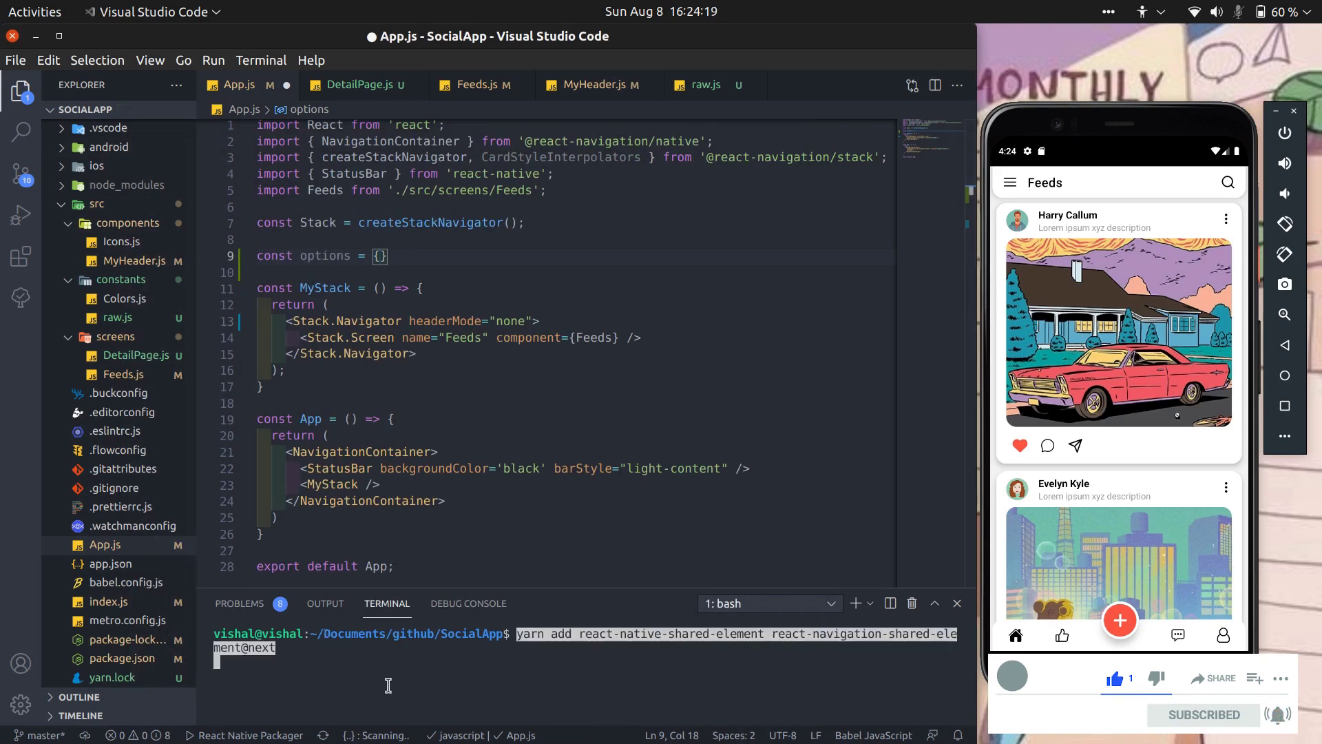
pyautogui.press('Left')
pyautogui.press('Left')
pyautogui.press('Left')
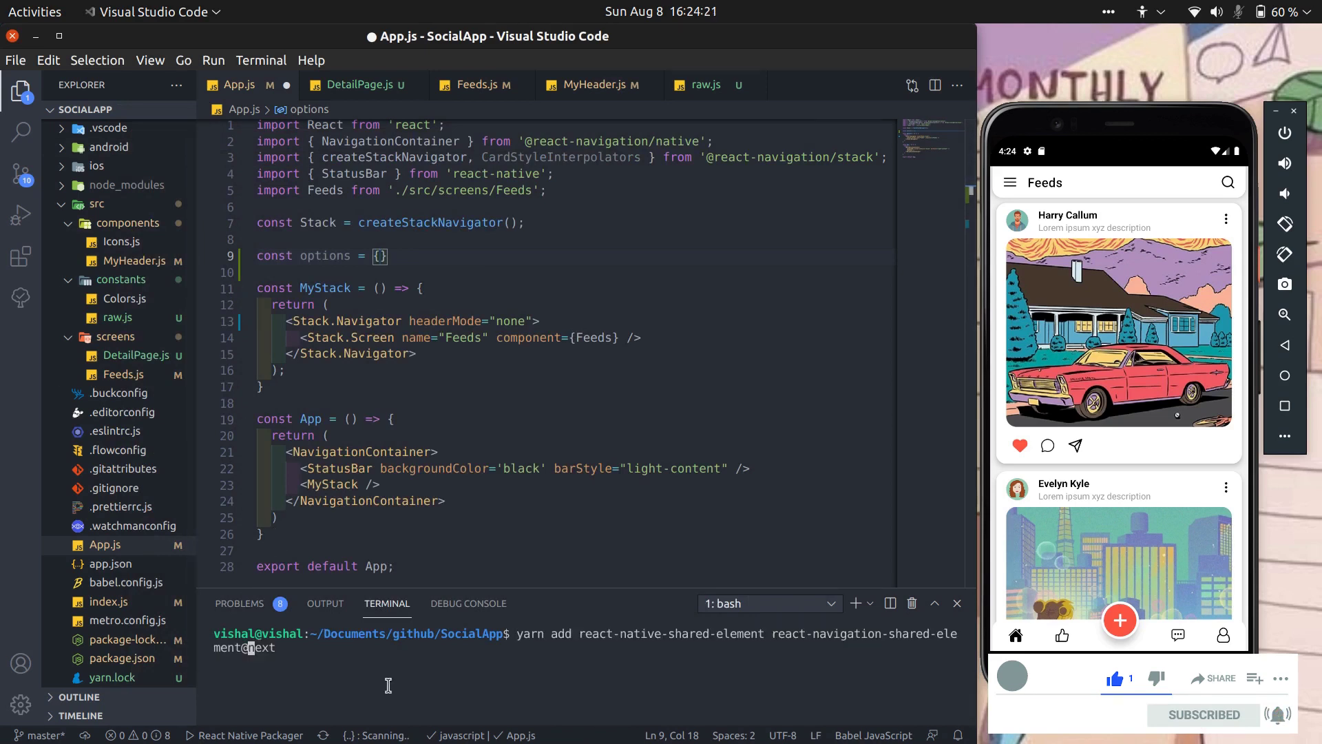
pyautogui.hotkey('ctrl', 'Left')
pyautogui.hotkey('ctrl', 'Left')
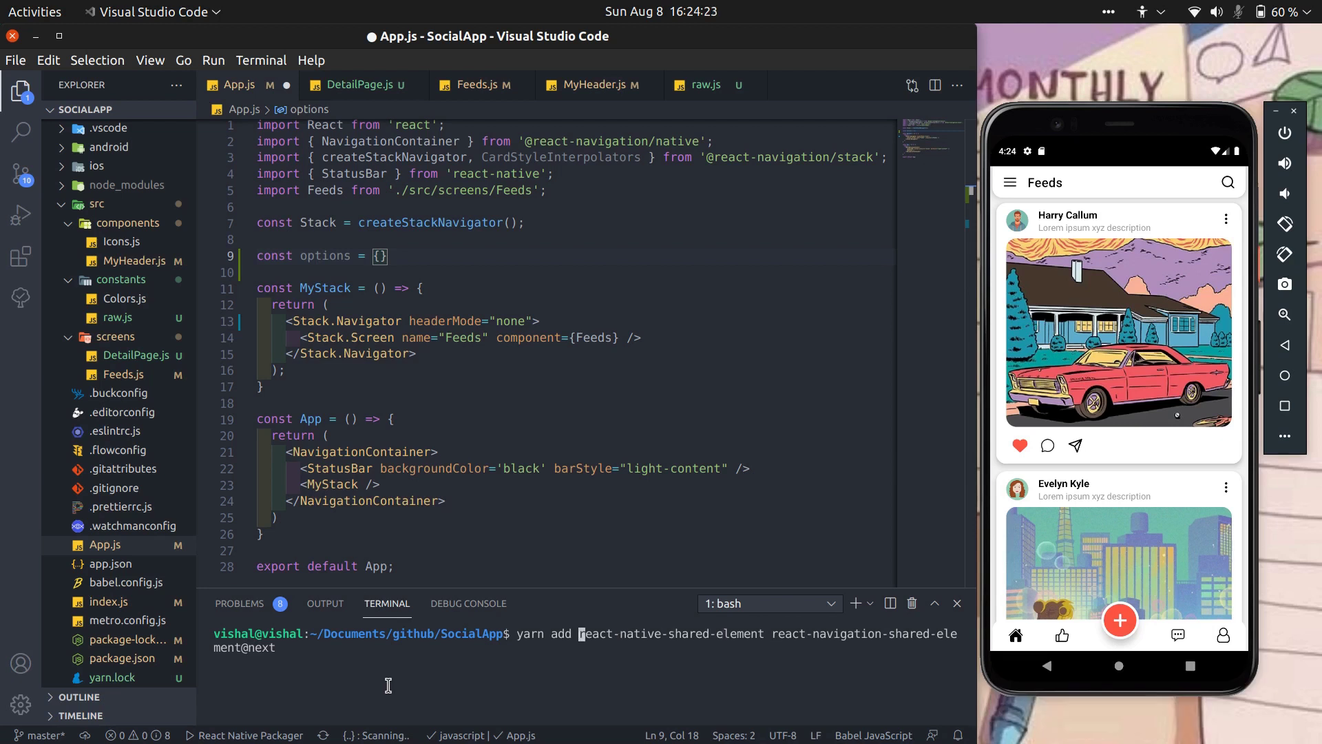
pyautogui.press('BackSpace')
pyautogui.press('BackSpace')
pyautogui.press('BackSpace')
pyautogui.press('BackSpace')
pyautogui.press('BackSpace')
pyautogui.press('BackSpace')
pyautogui.write('npm inst')
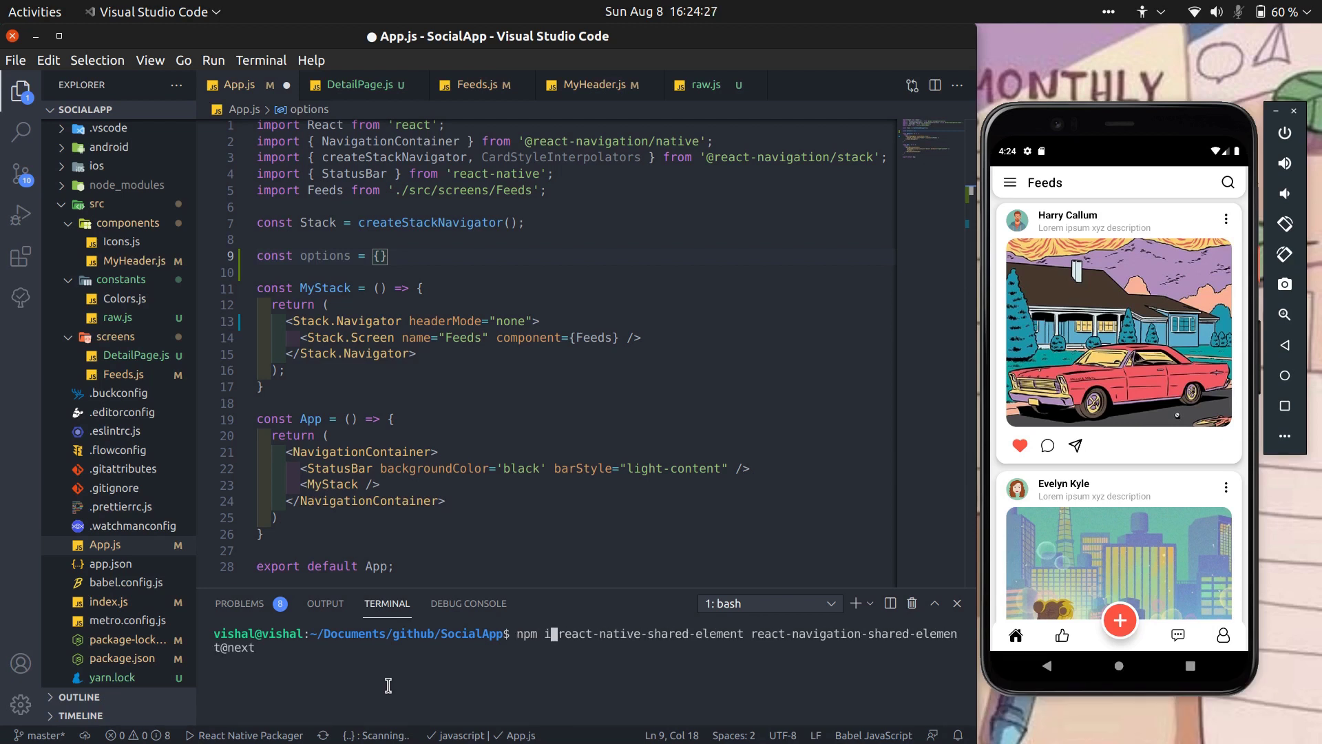
pyautogui.write('all')
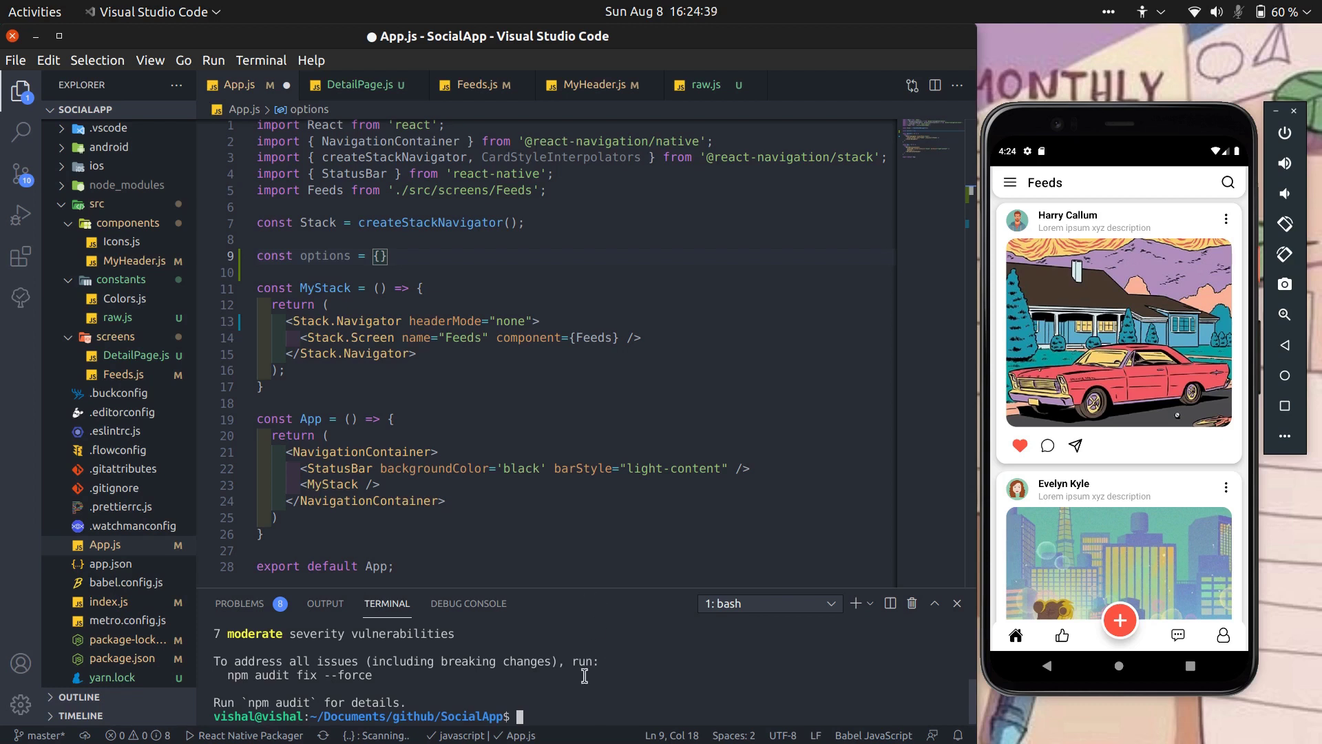
# Step: Rerun 'react-native start --reset-cache' from history, then open a second terminal pane
pyautogui.press('Up')
pyautogui.press('Up')
pyautogui.press('Up')
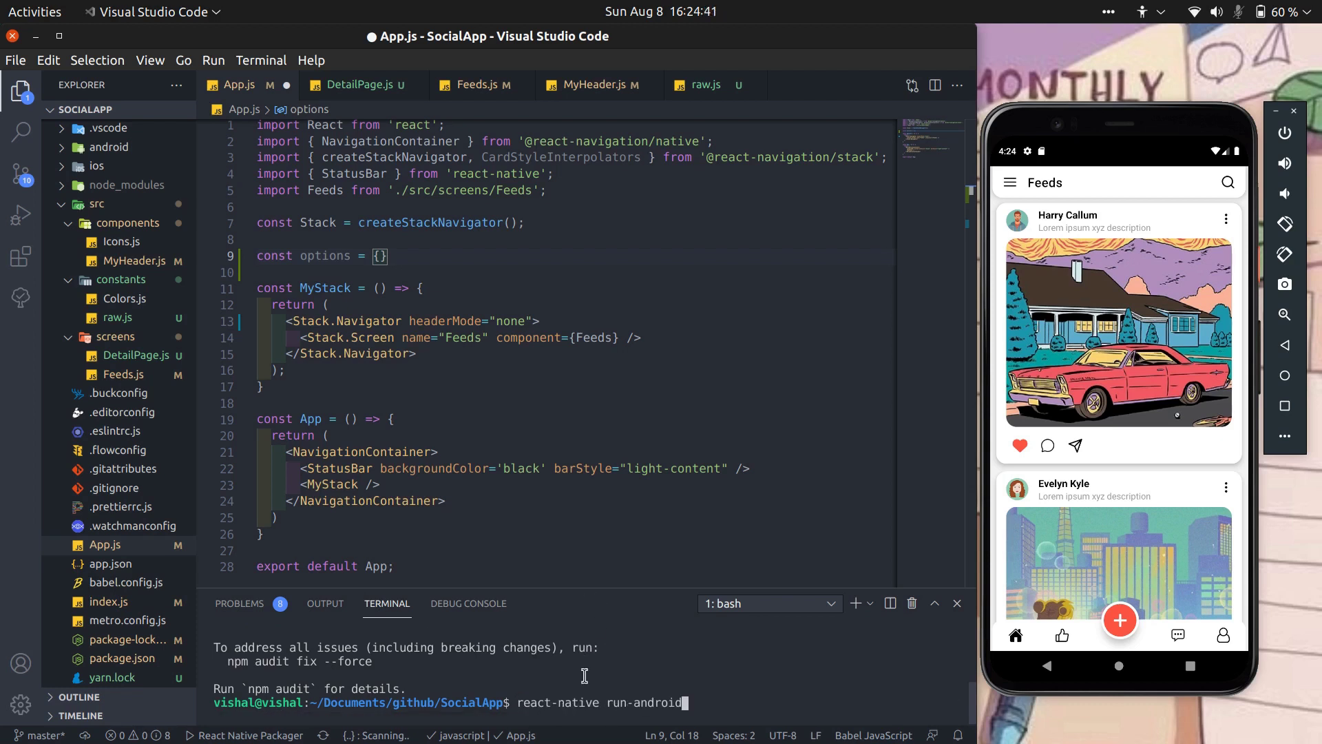
pyautogui.press('Up')
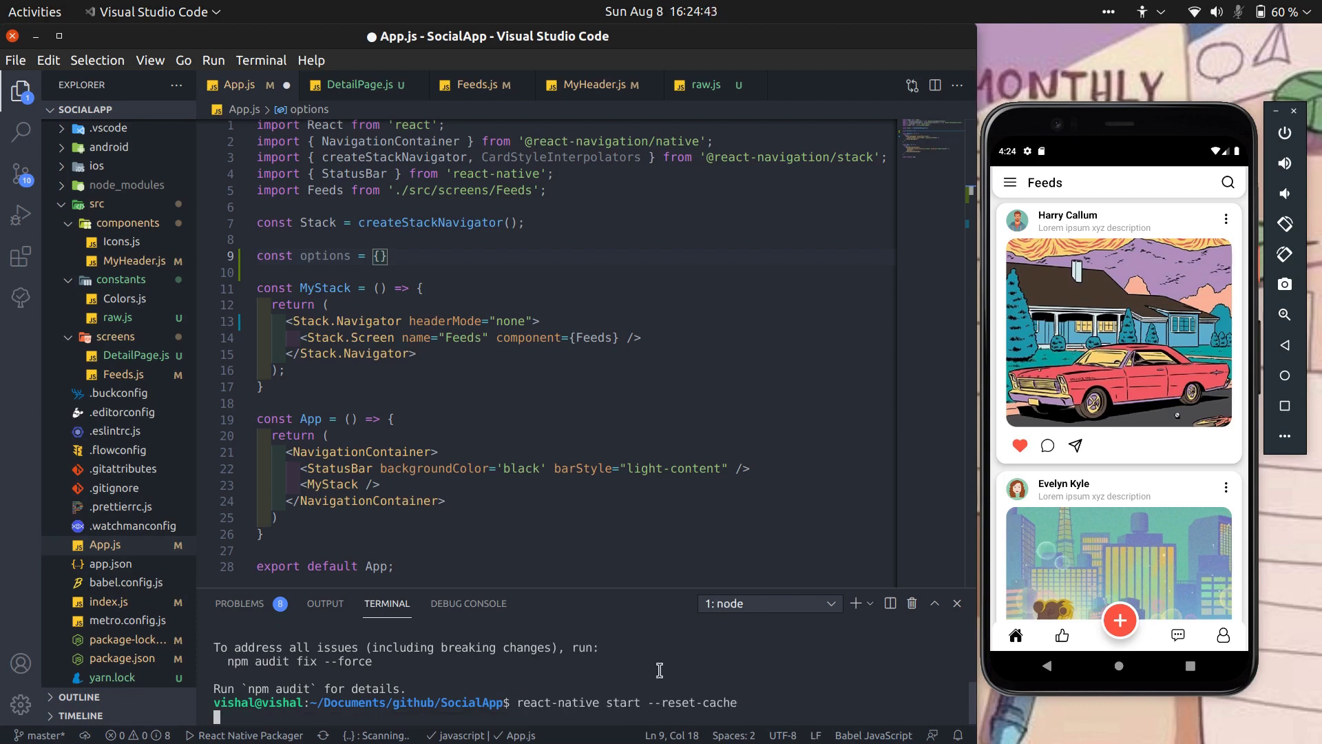
pyautogui.press('Return')
pyautogui.click(891, 603)
pyautogui.write('react-native run-android')
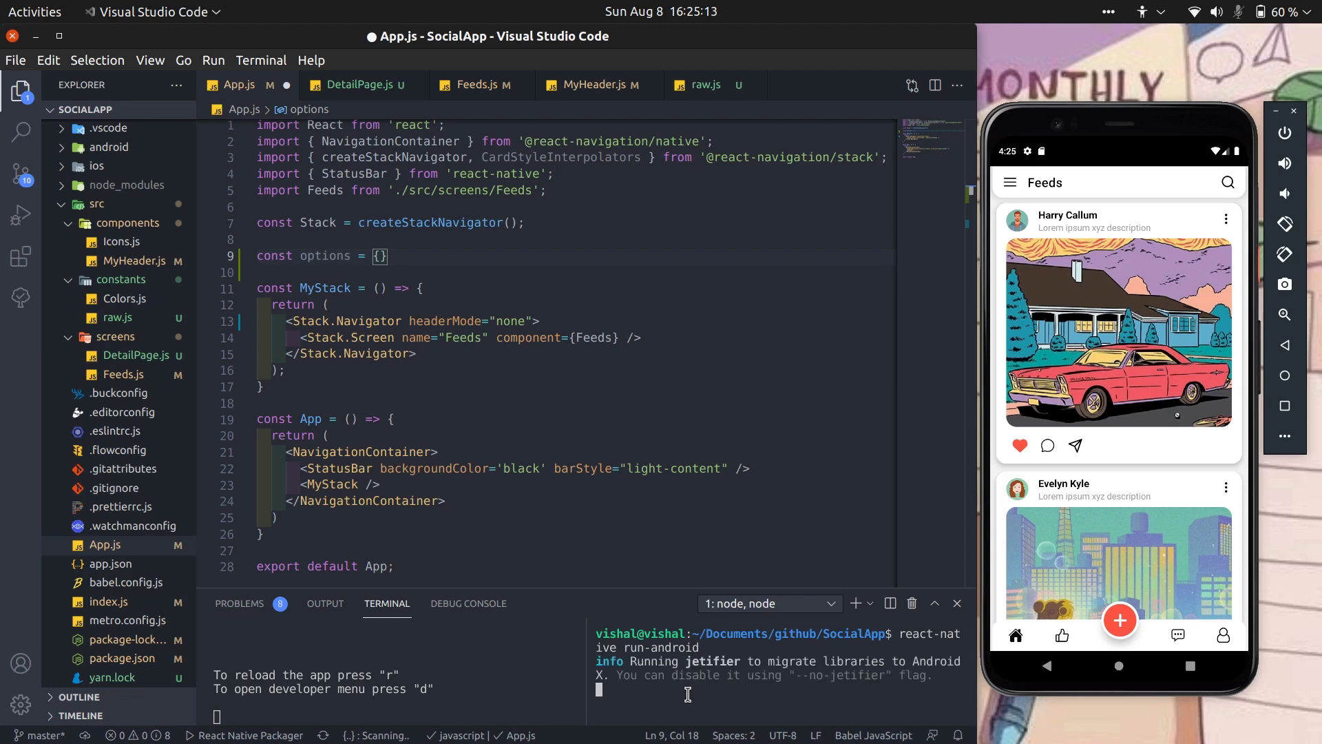
# Step: Duplicate the Feeds Stack.Screen line and clear the copy's component value
pyautogui.click(668, 337)
pyautogui.hotkey('shift', 'alt', 'Down')
pyautogui.doubleClick(464, 353)
pyautogui.write('Detail')
pyautogui.doubleClick(597, 355)
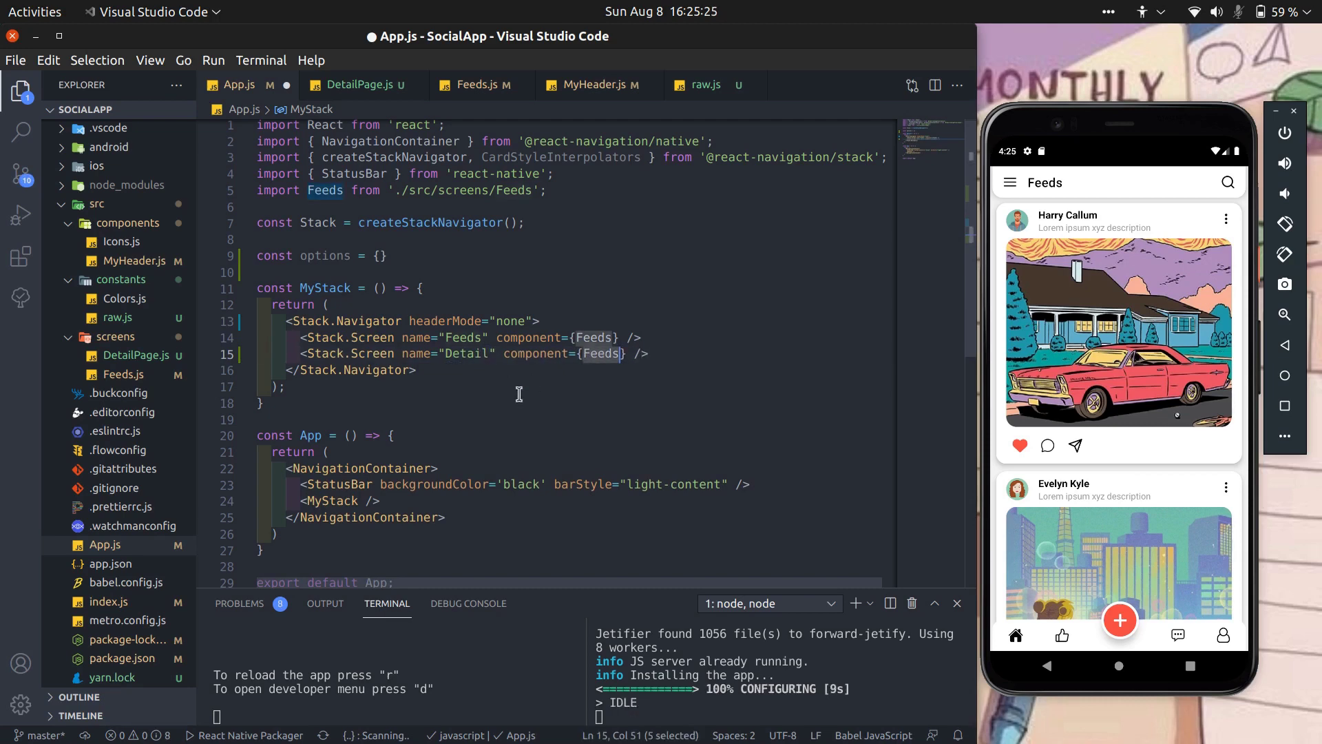
pyautogui.press('BackSpace')
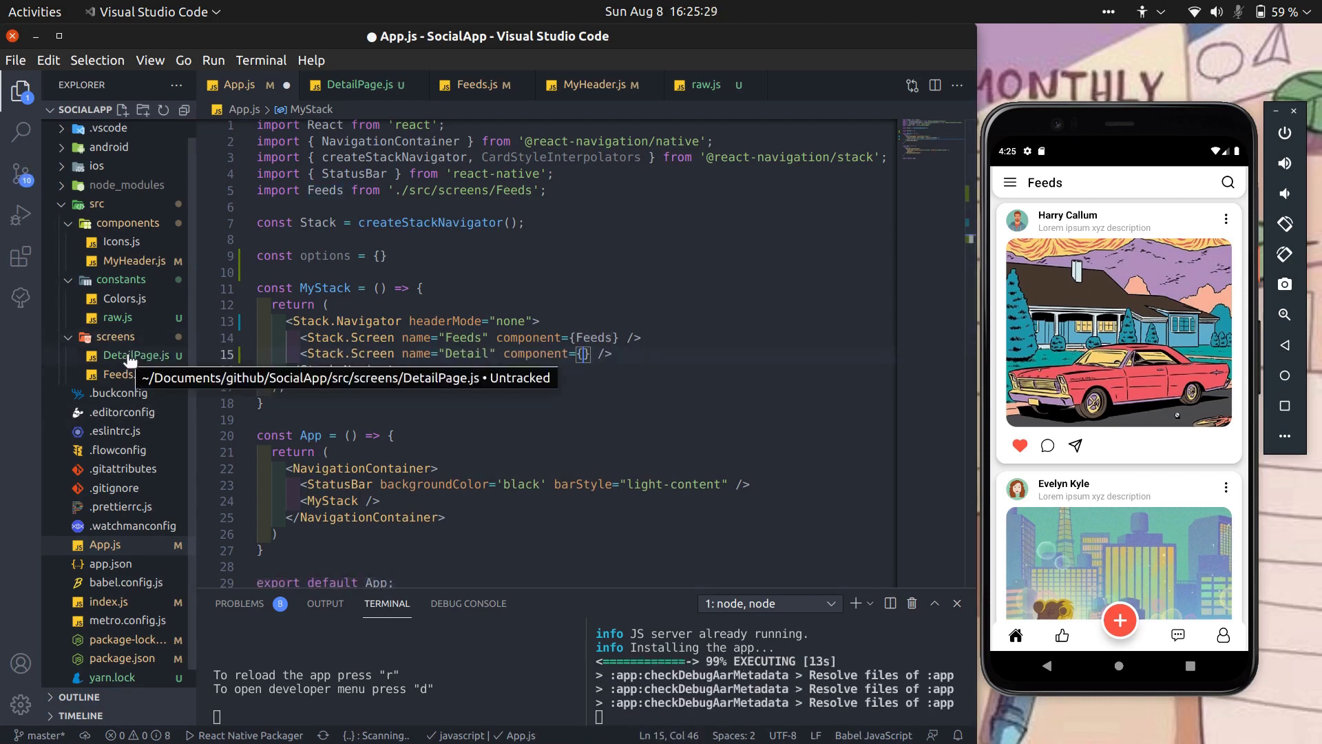
# Step: Check DetailPage.js, then set the copy's component to DetailPage with its import, and save App.js
pyautogui.click(135, 356)
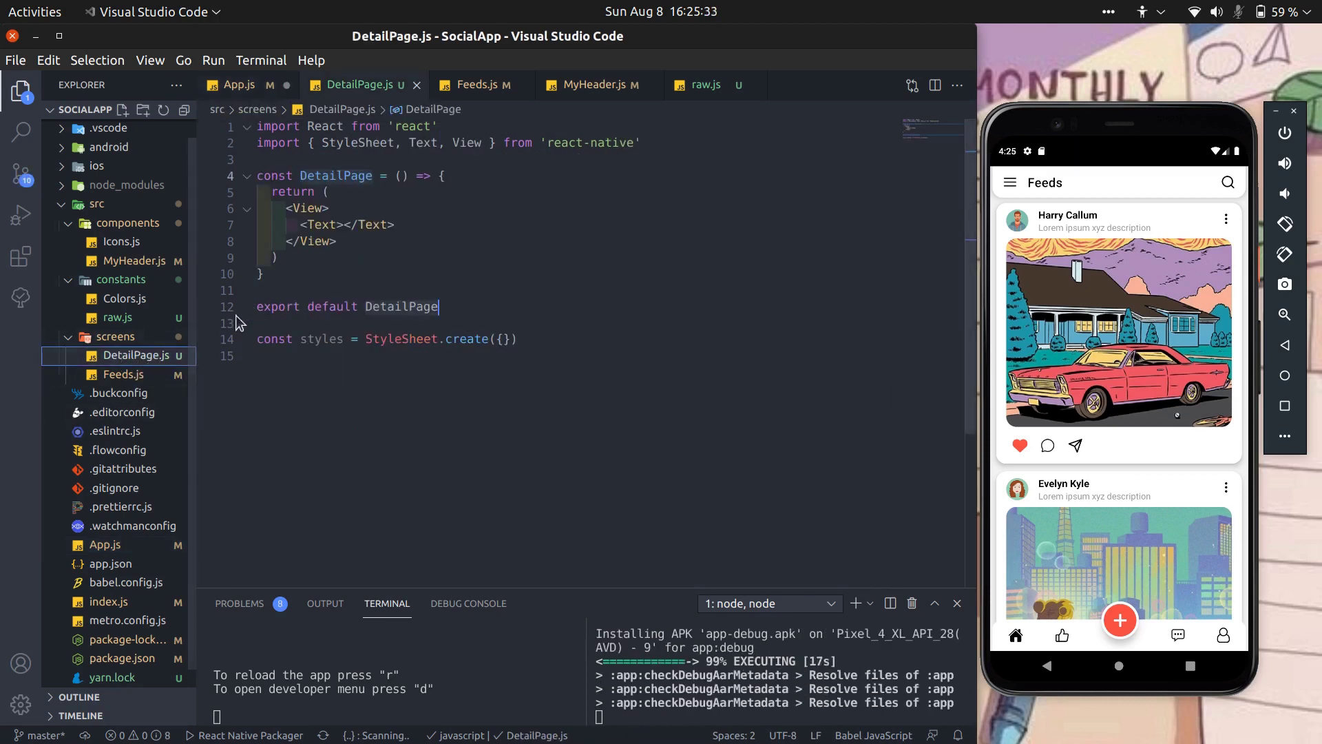
pyautogui.click(328, 276)
pyautogui.hotkey('ctrl', 'Tab')
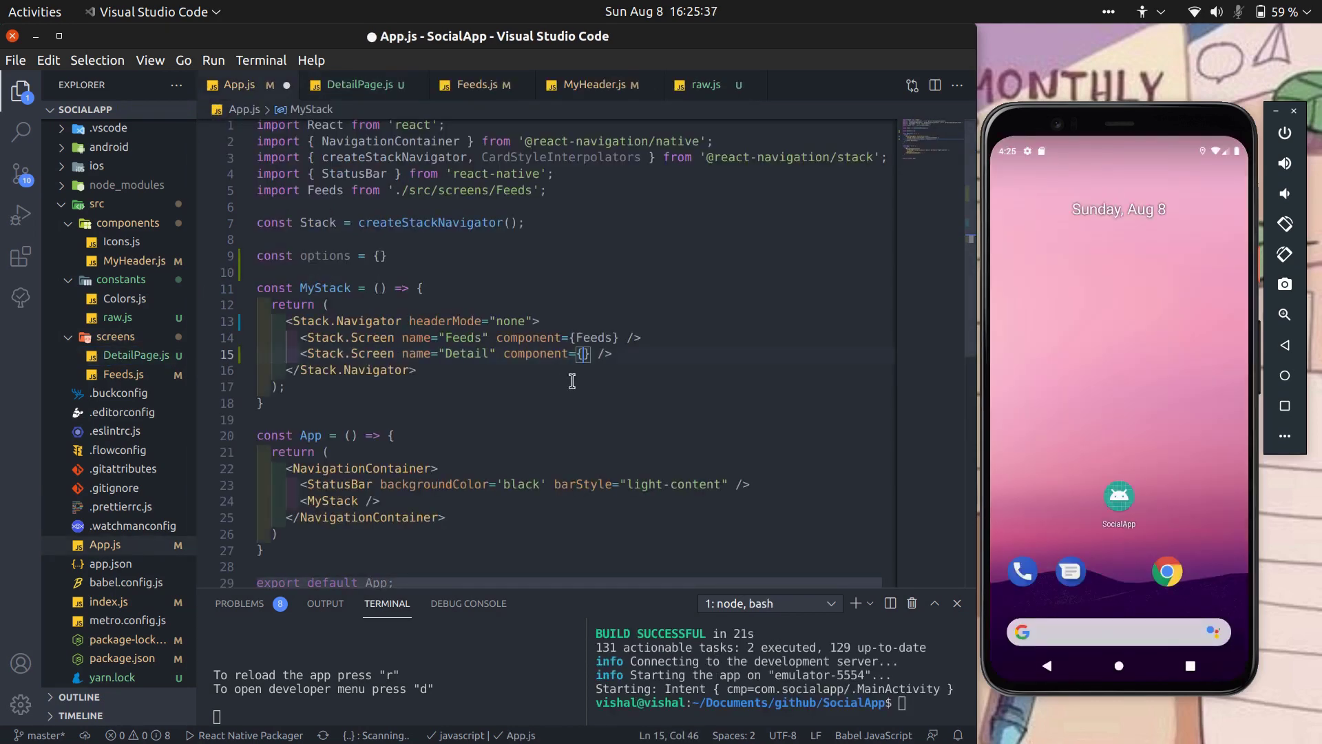
pyautogui.click(581, 353)
pyautogui.write('Detai')
pyautogui.press('Return')
pyautogui.hotkey('ctrl', 's')
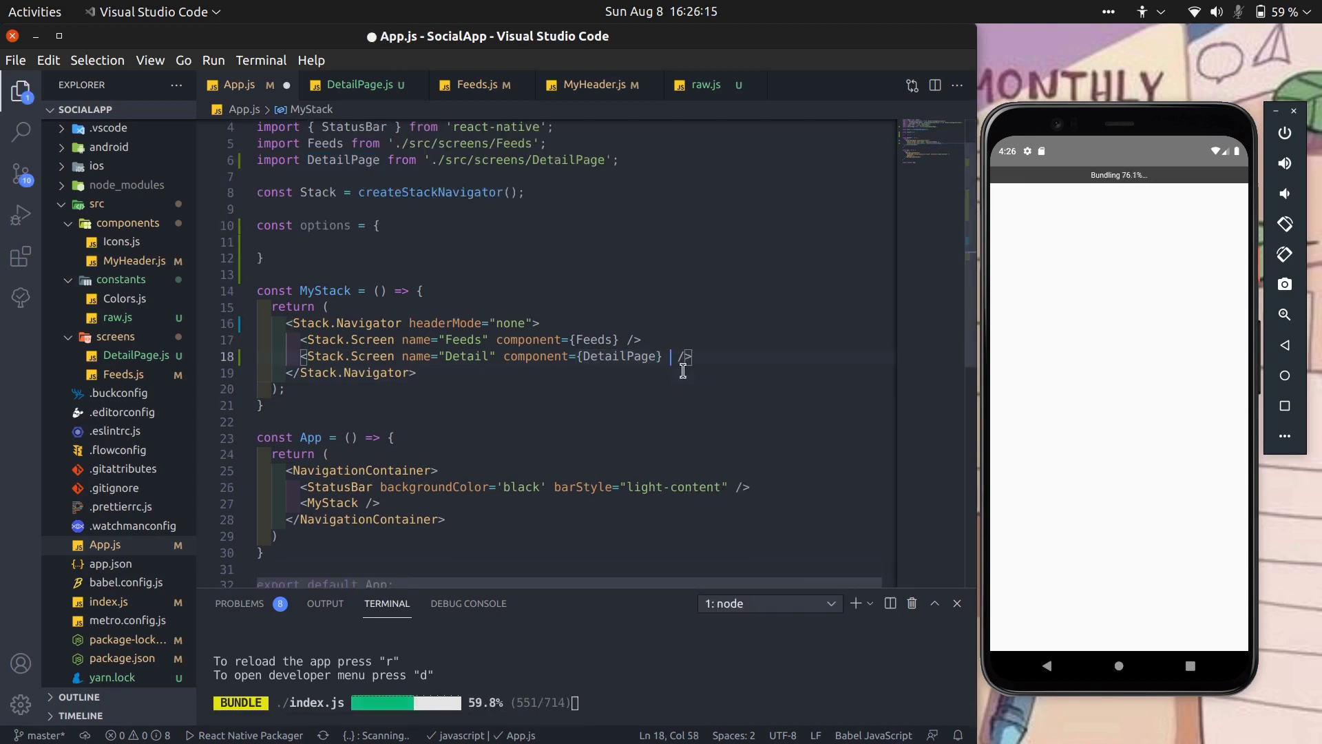
# Step: Give the Detail screen an options object with gestureEnabled
pyautogui.press('Return')
pyautogui.press('Return')
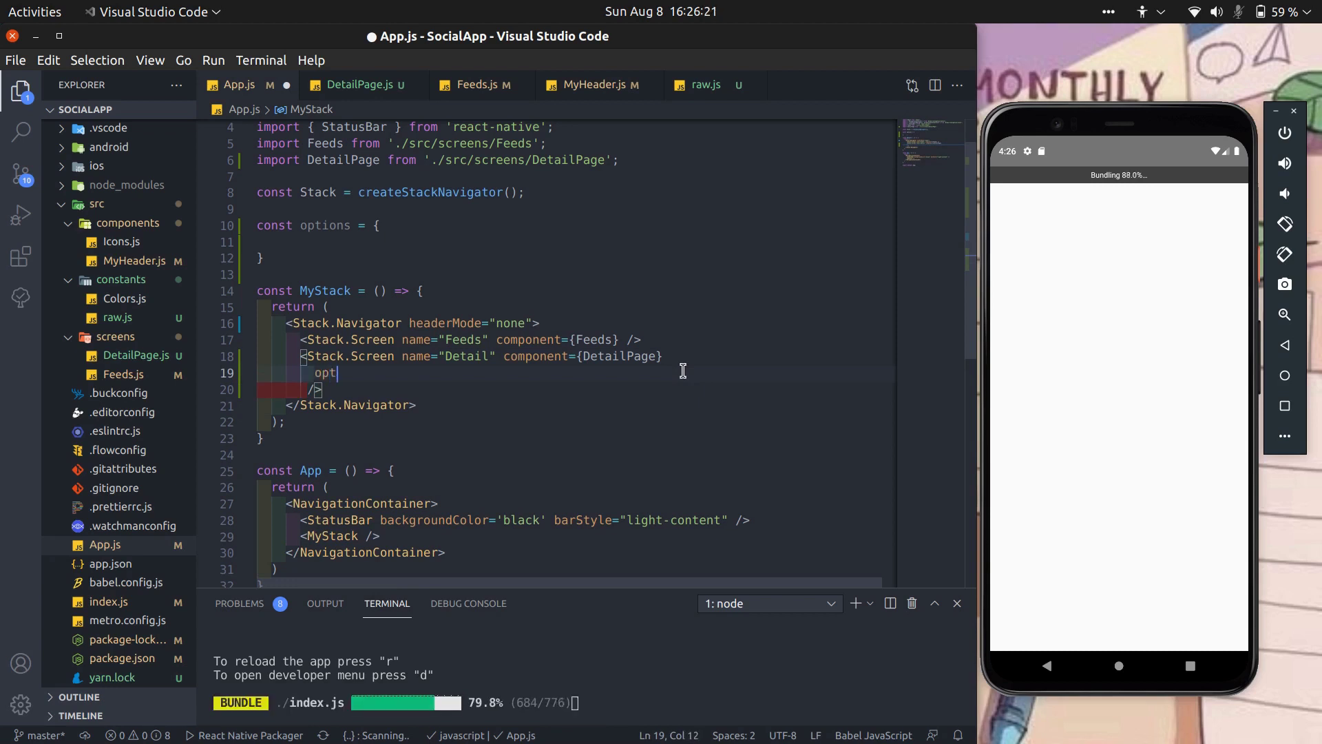
pyautogui.write('options={{')
pyautogui.press('Return')
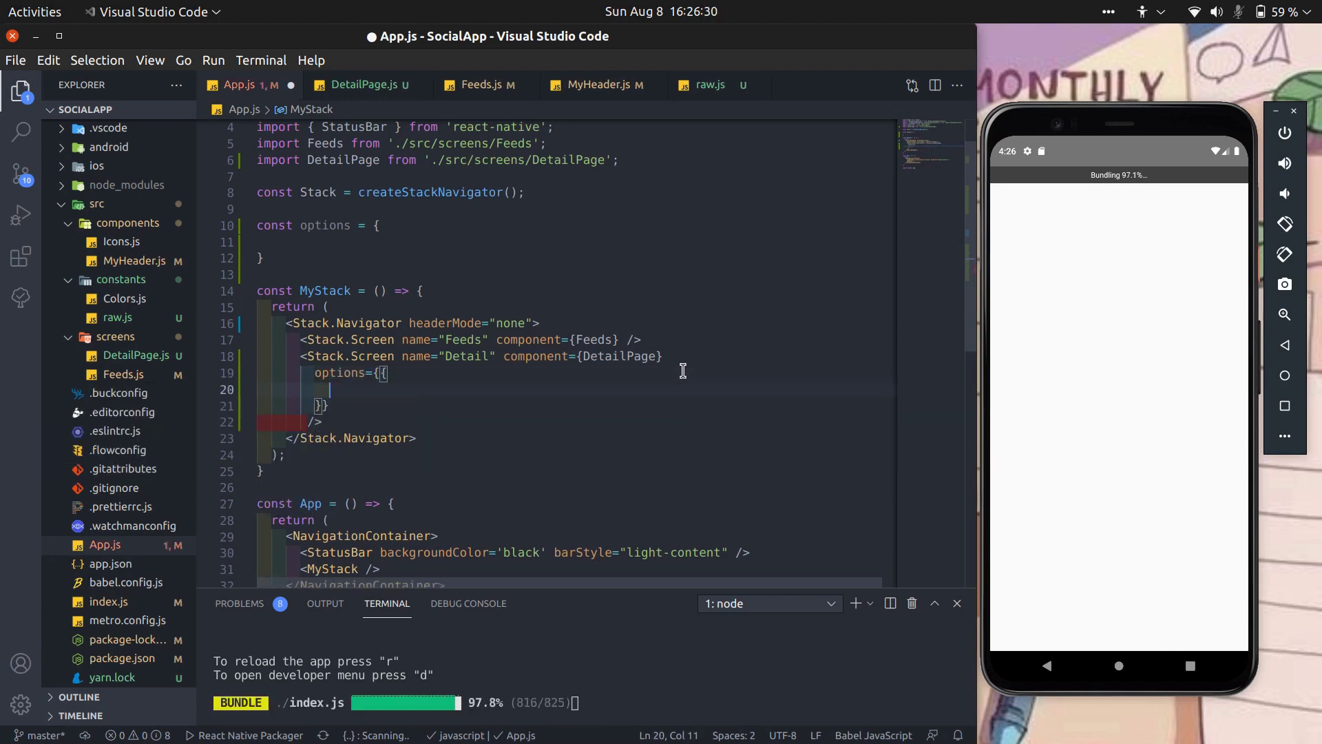
pyautogui.write('gus')
pyautogui.press('Down')
pyautogui.press('Return')
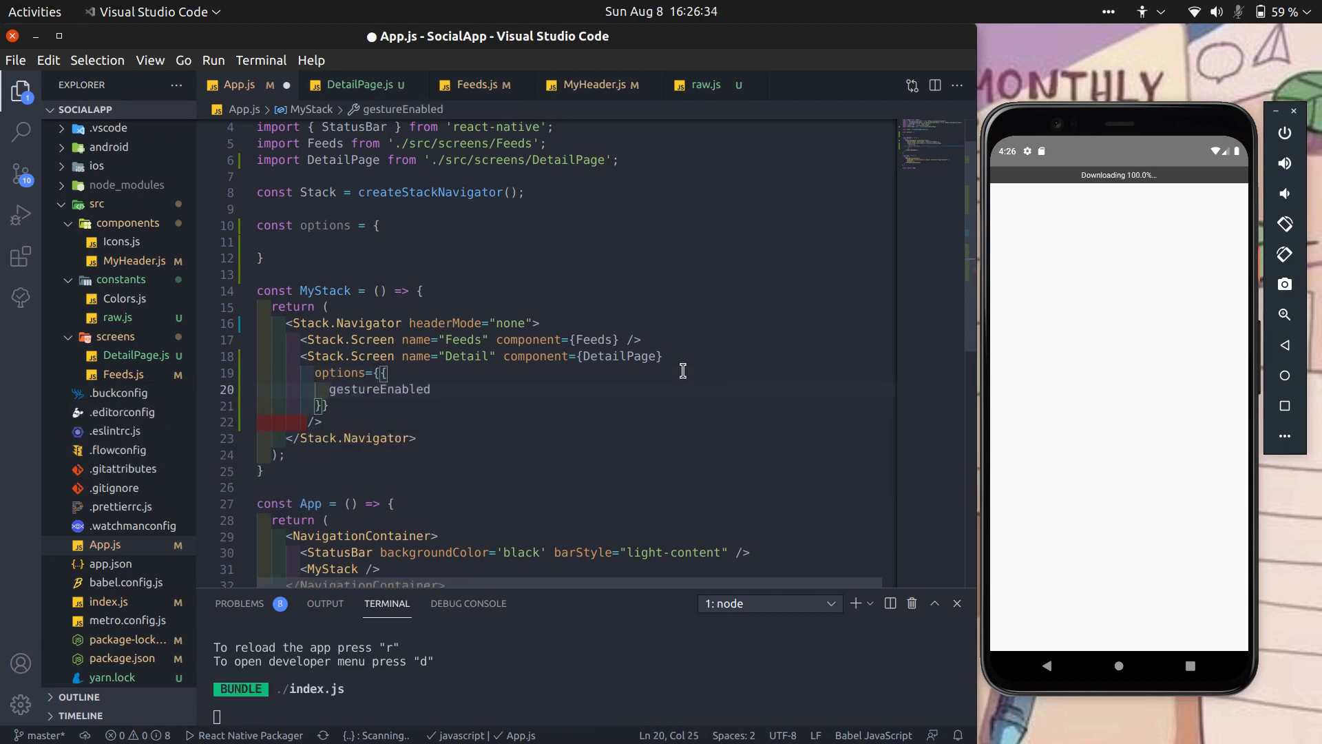
pyautogui.write(': true,')
# Step: Add a cardStyleInterpolator returning cardStyle with opacity set to progress
pyautogui.press('Return')
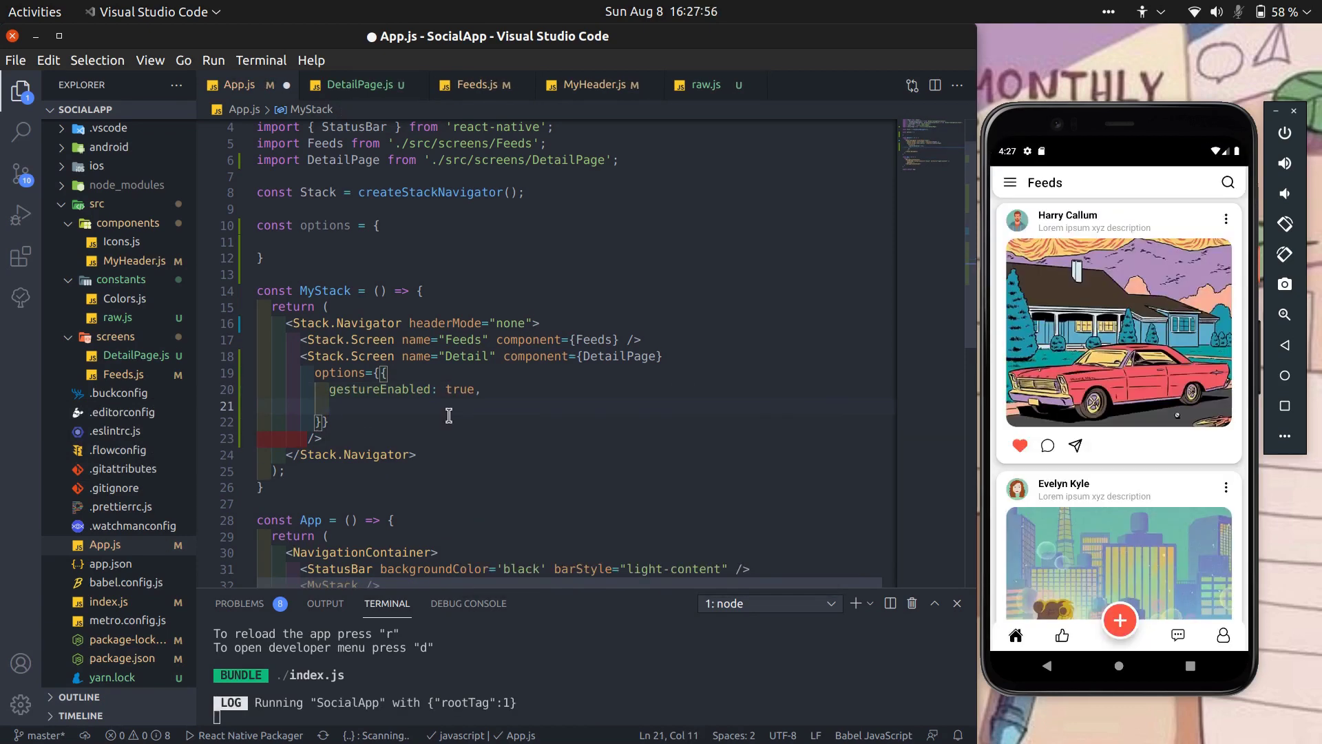
pyautogui.write('cardStyleIn')
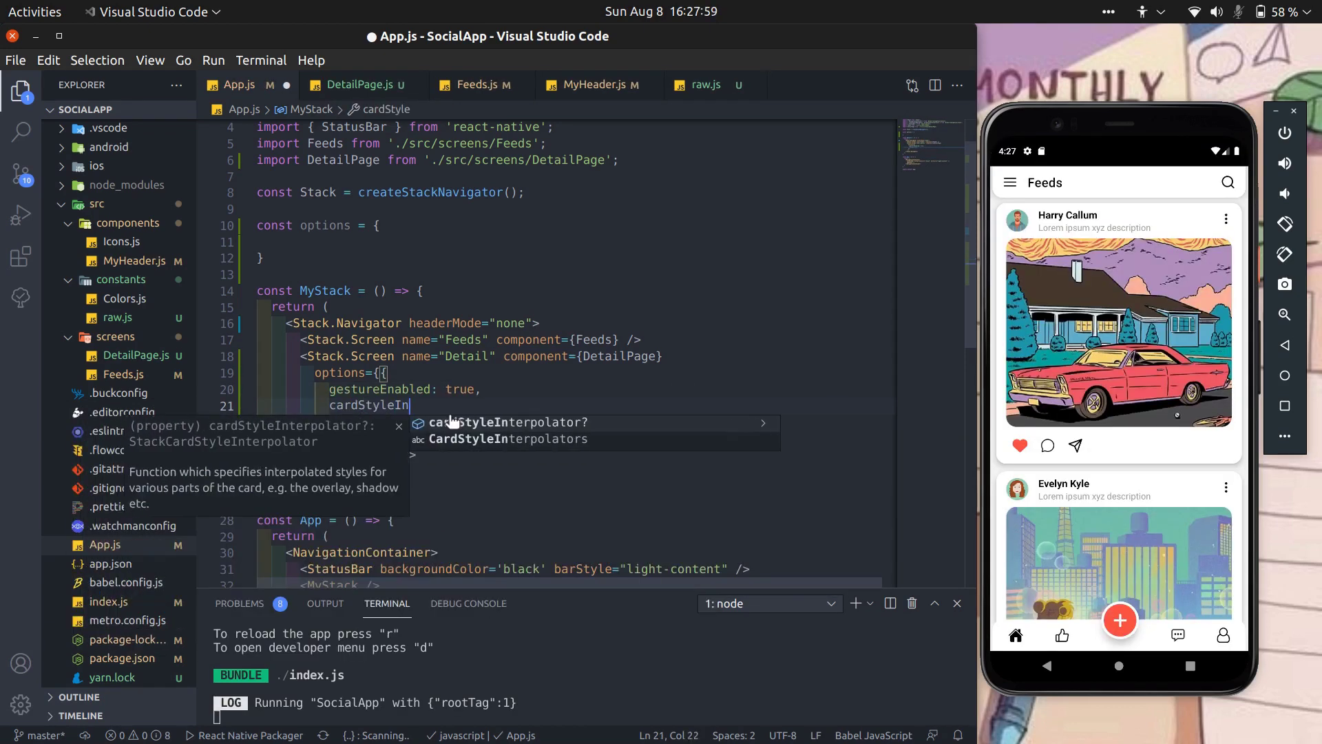
pyautogui.press('Return')
pyautogui.write(': (')
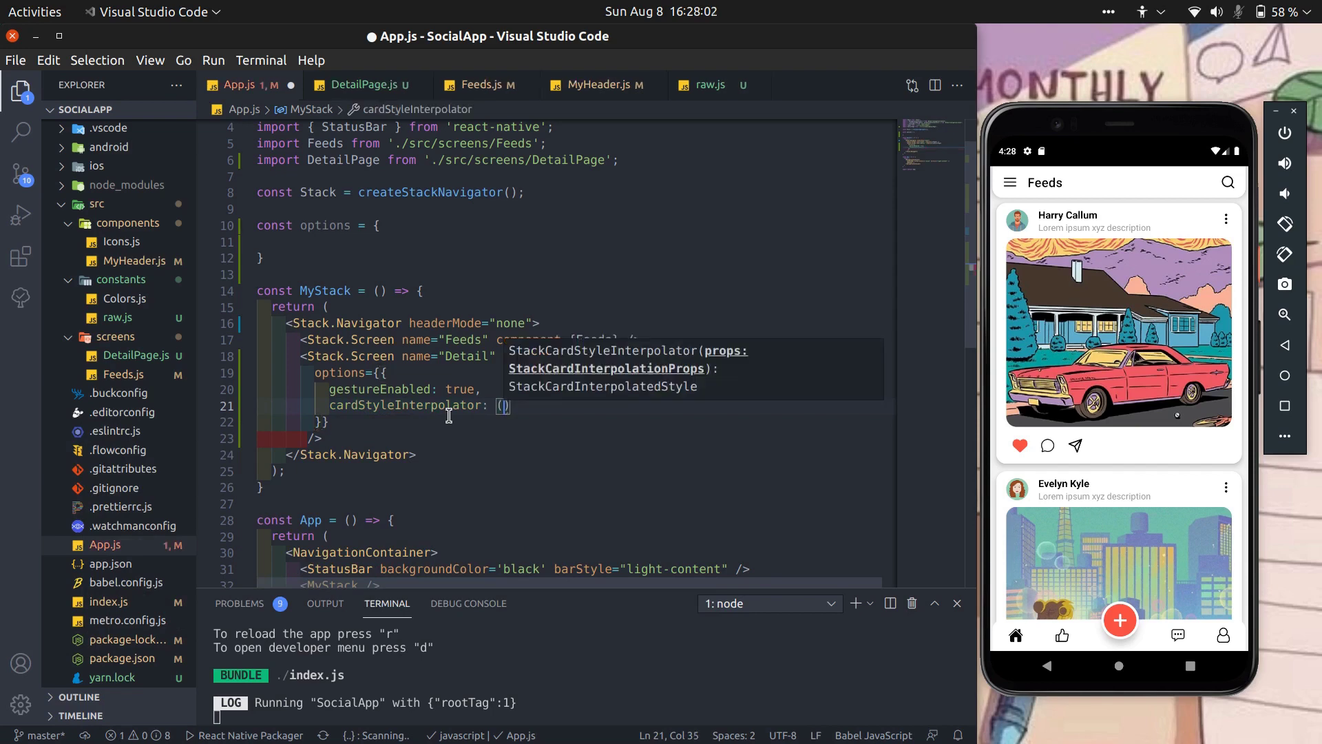
pyautogui.write('{current: ')
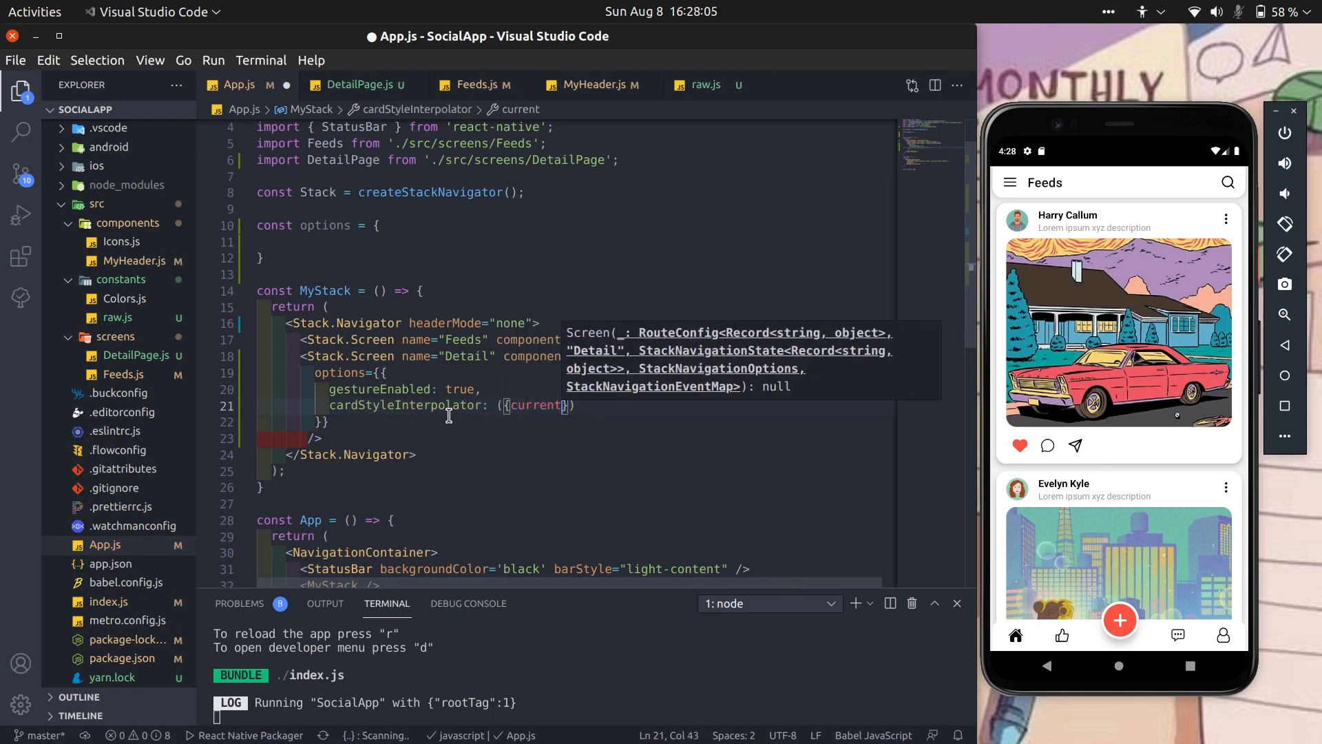
pyautogui.write('{progress')
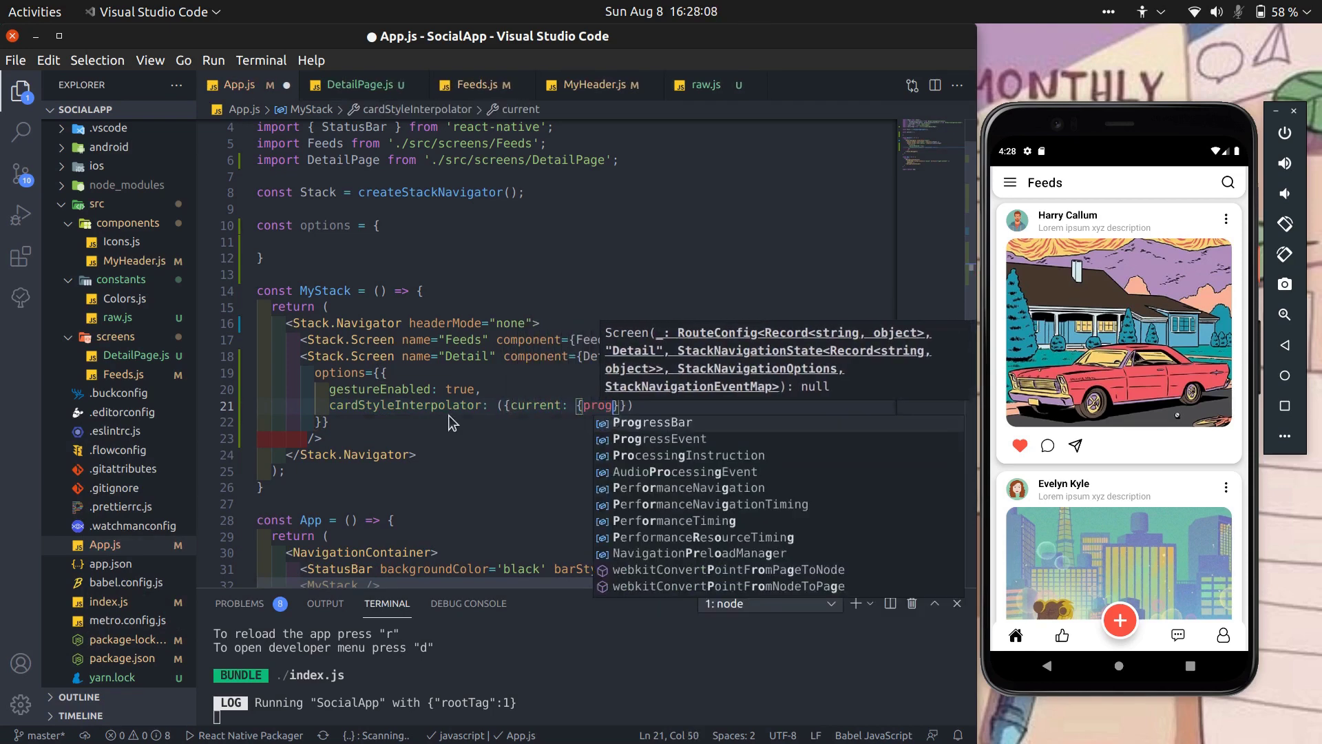
pyautogui.press('Escape')
pyautogui.write(') =')
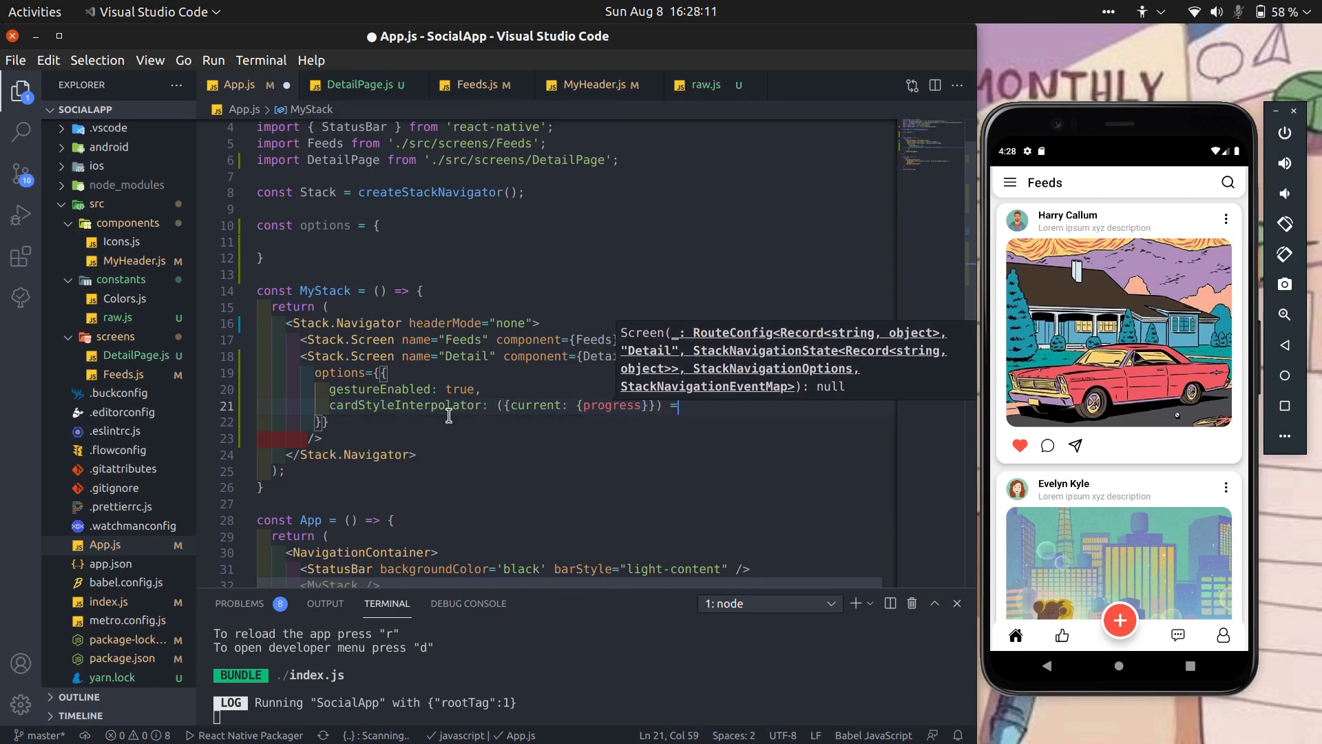
pyautogui.write('> ({')
pyautogui.press('Return')
pyautogui.write('return')
pyautogui.press('Escape')
pyautogui.press('Return')
pyautogui.write('cardStyle')
pyautogui.press('Escape')
pyautogui.press('Return')
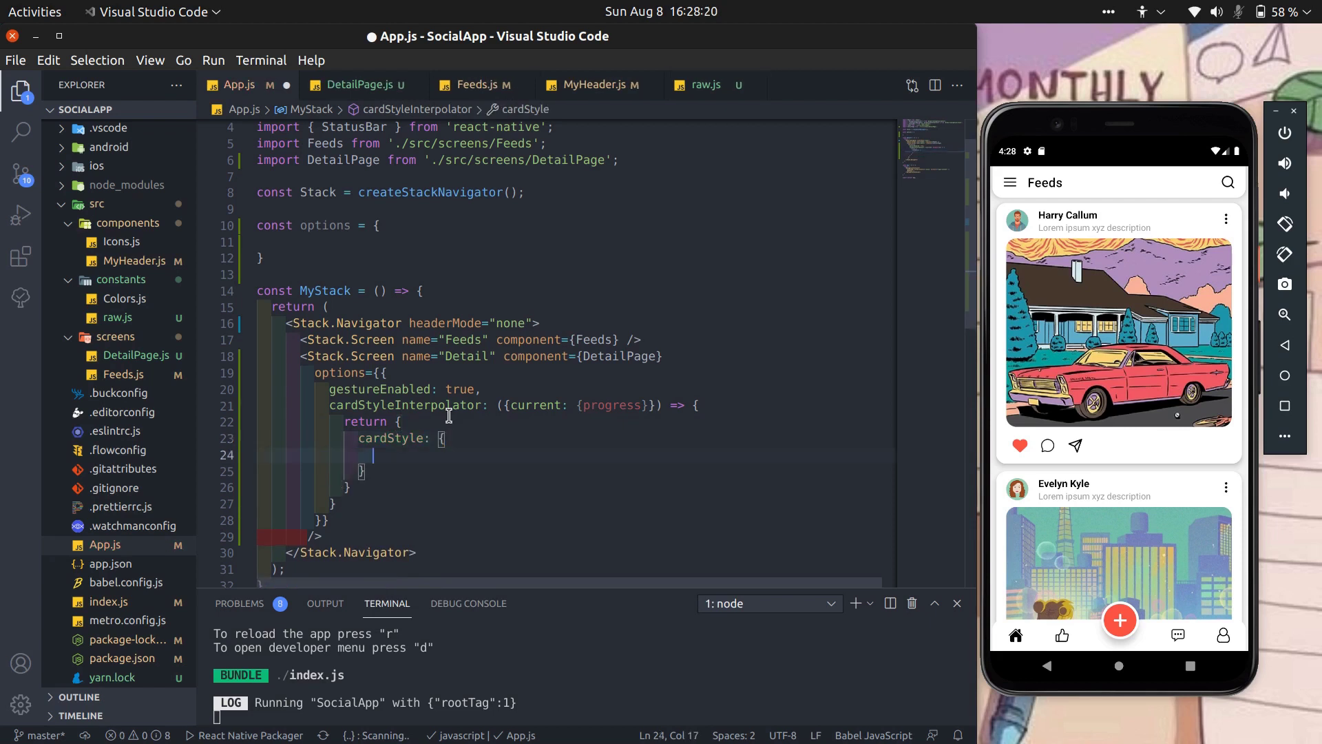
pyautogui.write('opacity:')
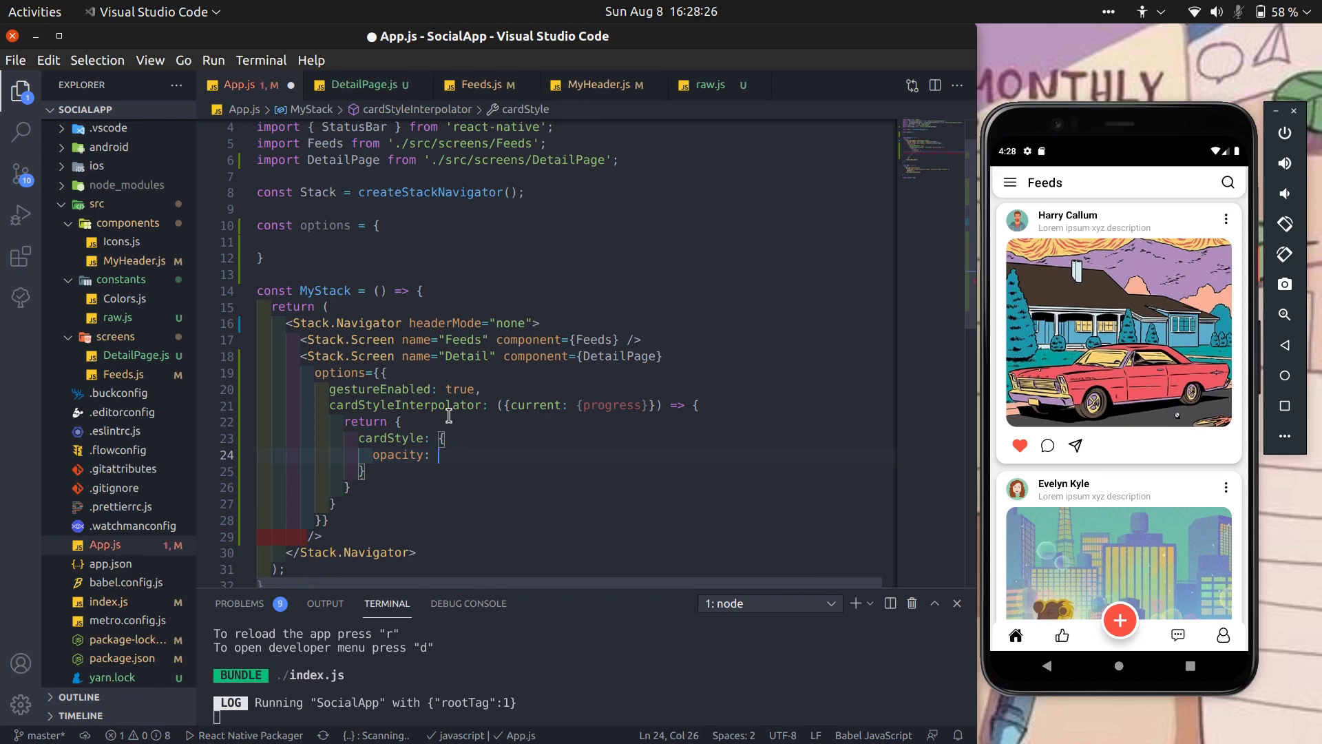
pyautogui.write('gress,')
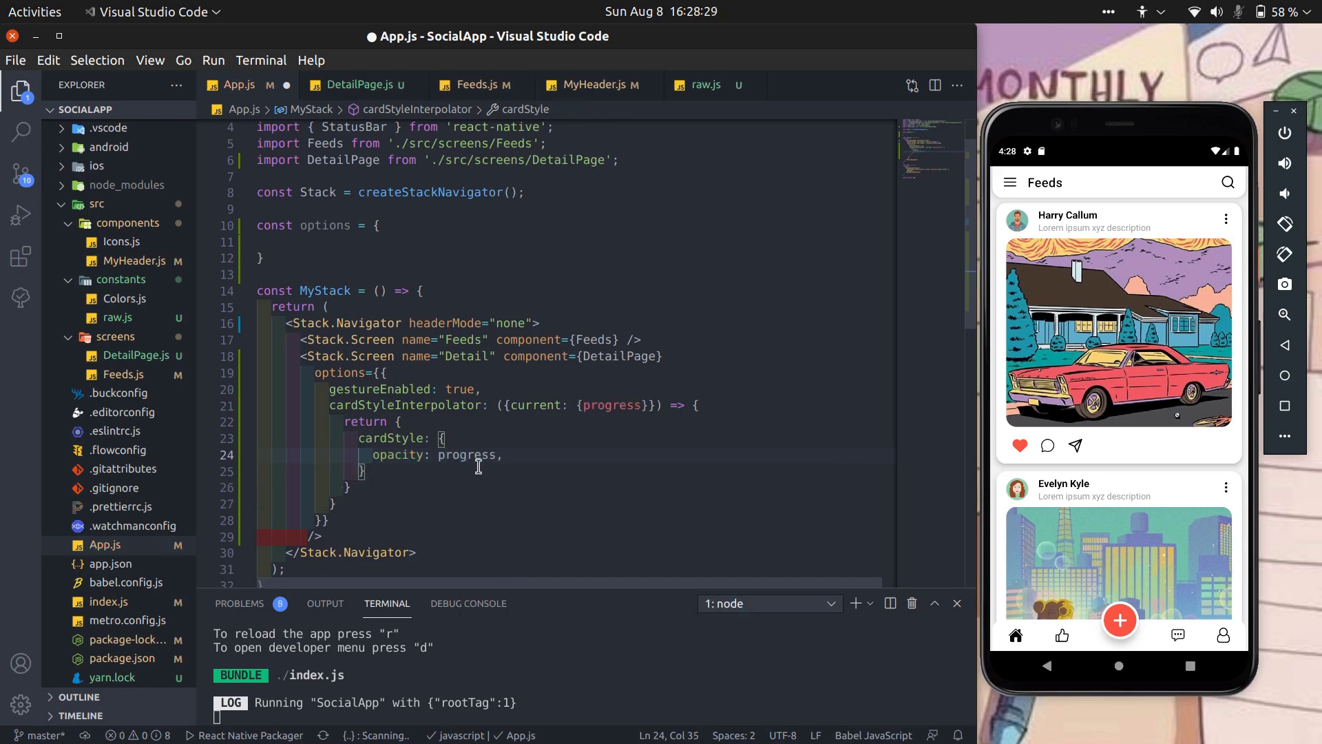
pyautogui.scroll(-3, 478, 467)
pyautogui.scroll(-1, 505, 435)
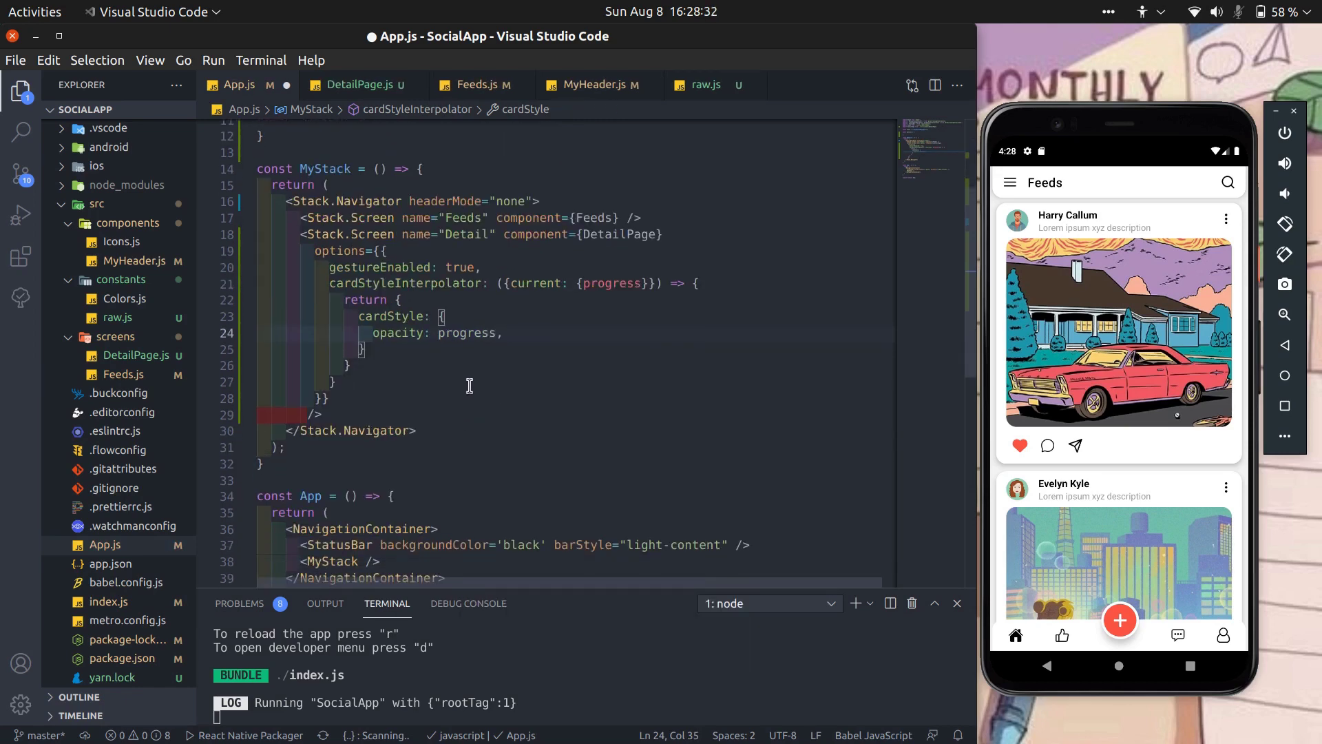
pyautogui.scroll(1, 469, 386)
# Step: Add an empty transitionSpec block after gestureEnabled in the Detail options
pyautogui.click(505, 272)
pyautogui.press('Return')
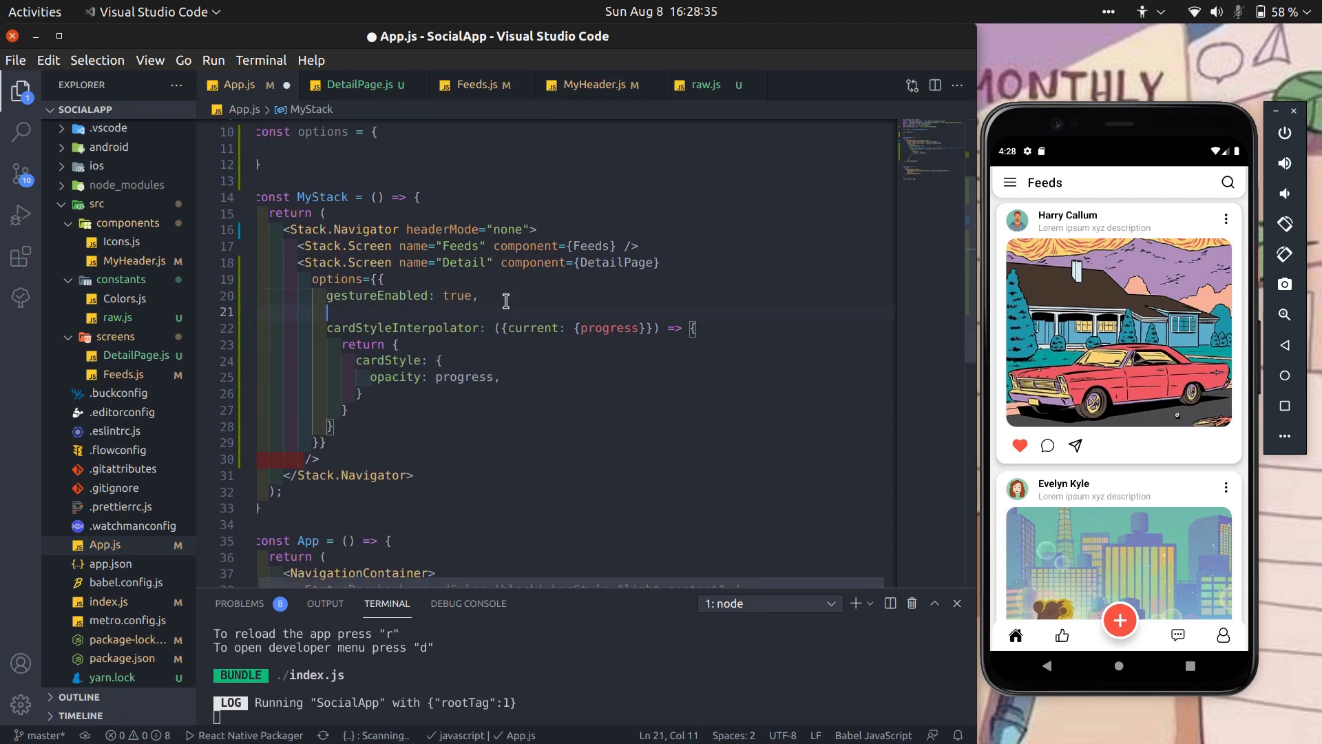
pyautogui.write('trans')
pyautogui.press('Tab')
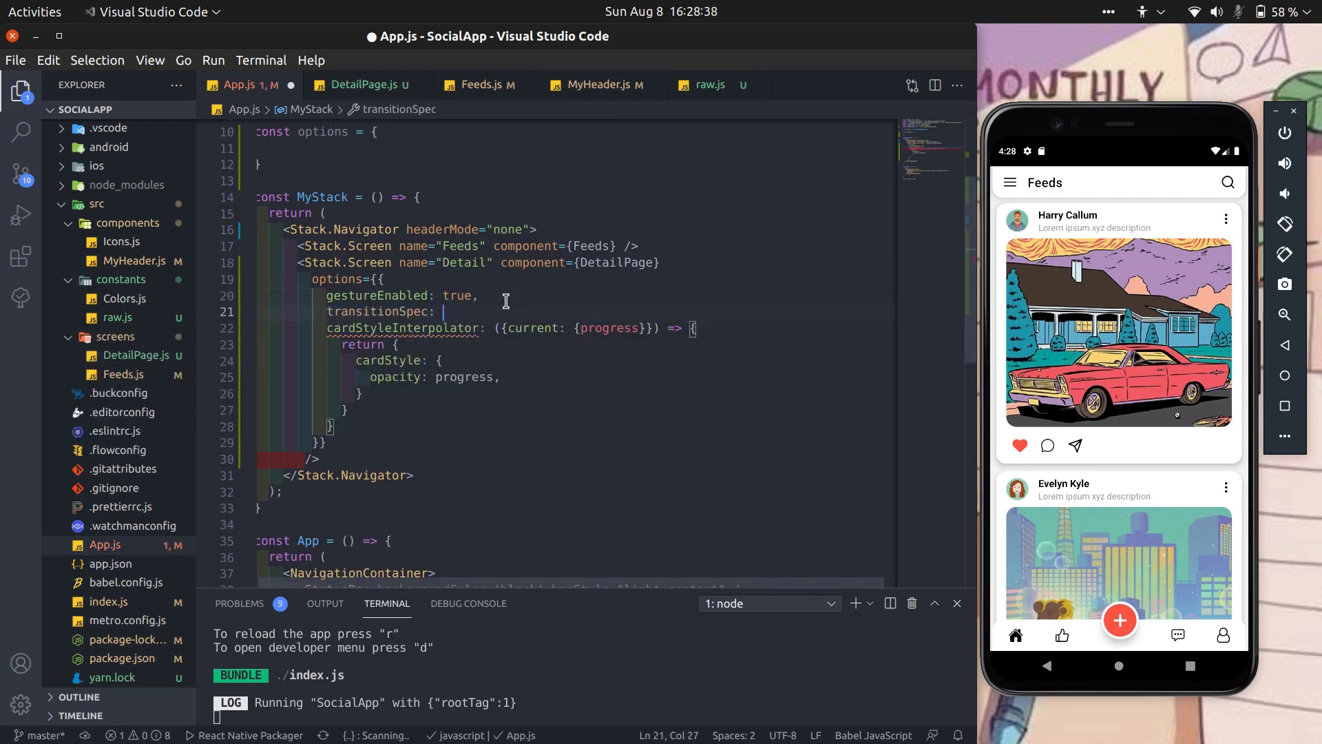
pyautogui.write('{')
pyautogui.press('Return')
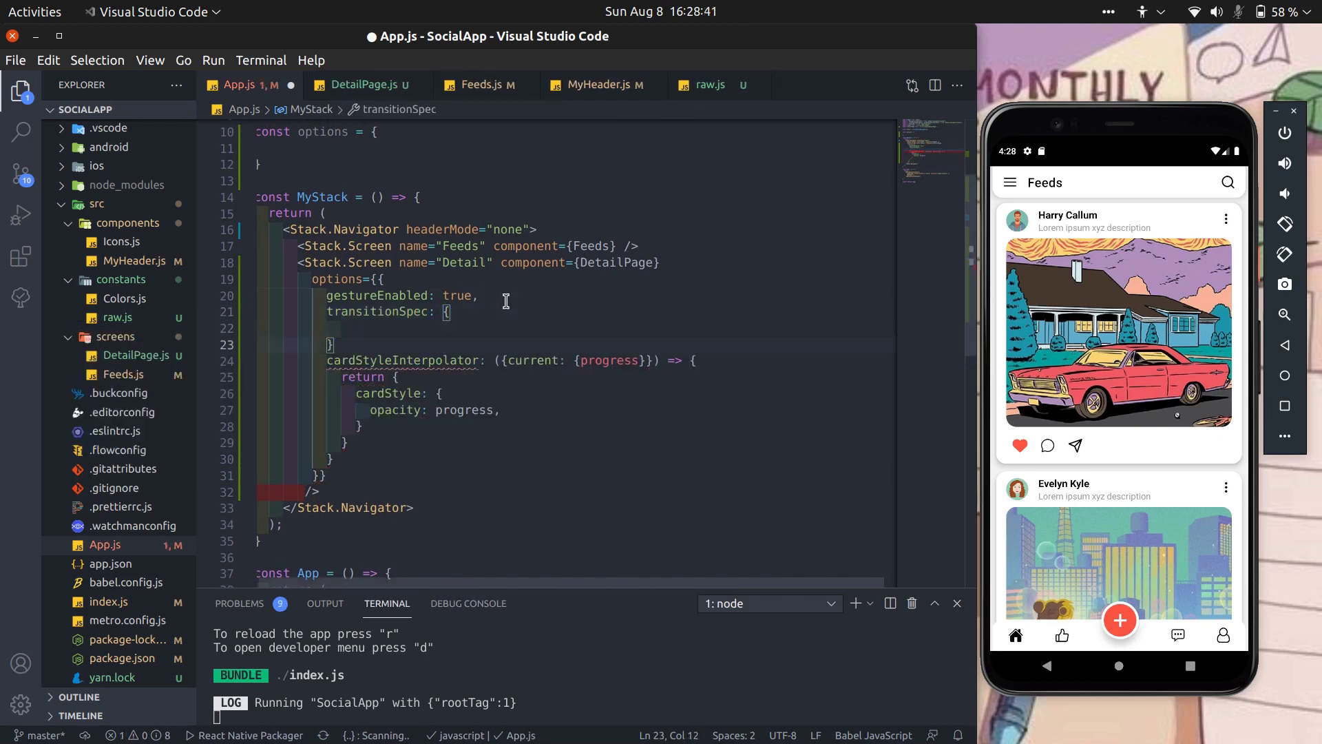
pyautogui.write(',')
pyautogui.press('Up')
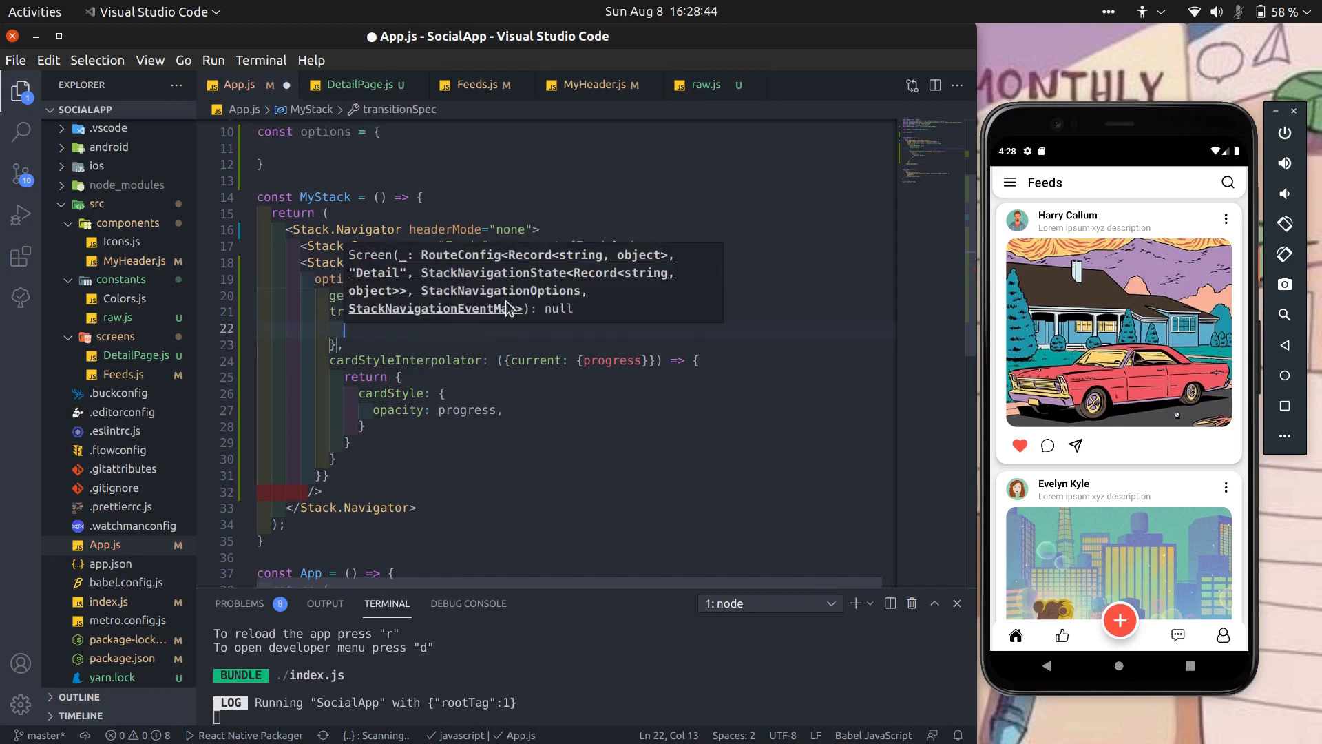
pyautogui.write('open: ')
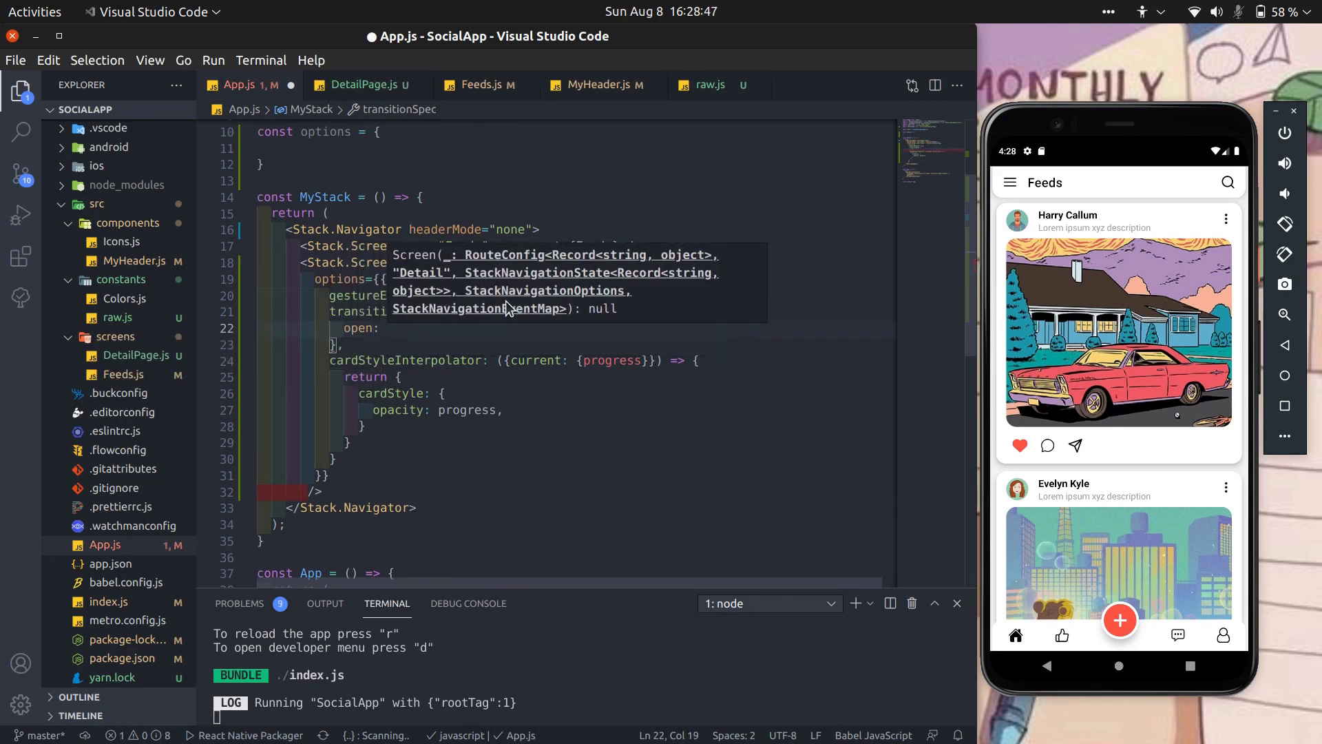
pyautogui.write("{animation: 'timing")
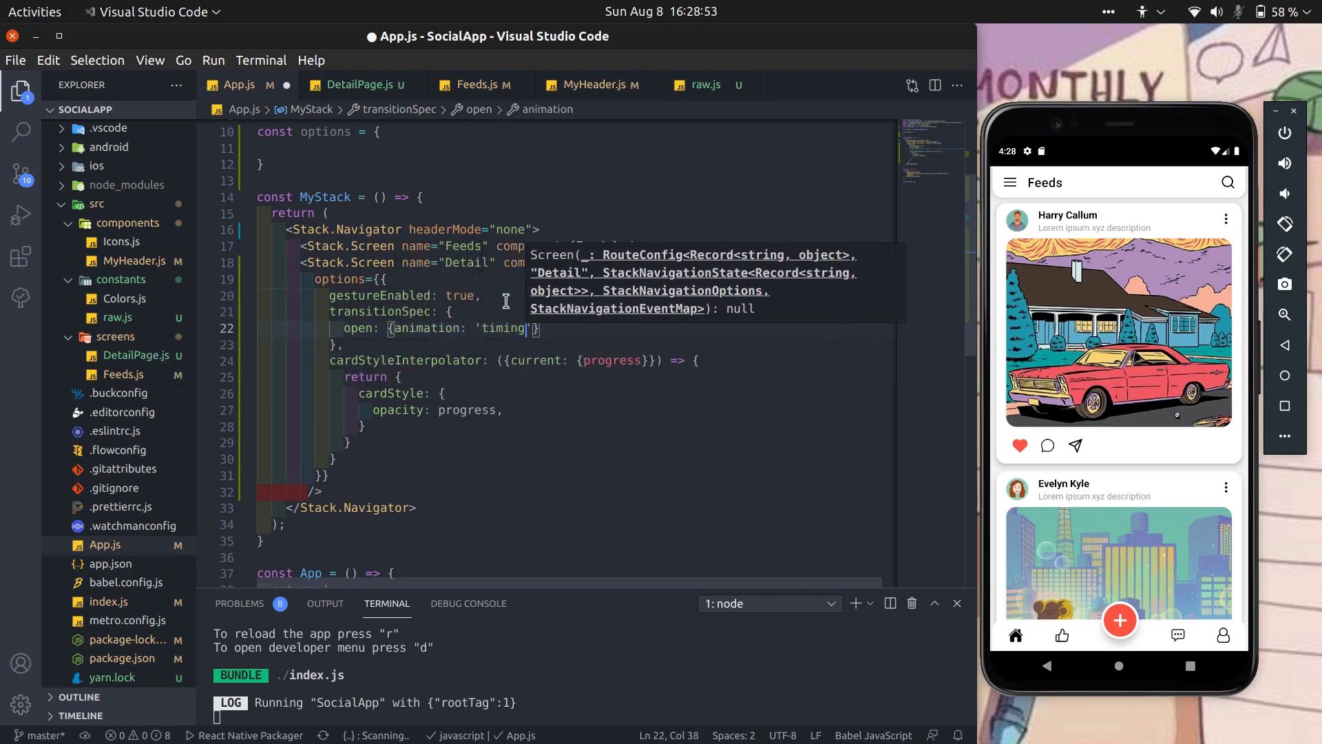
pyautogui.write("', config: {")
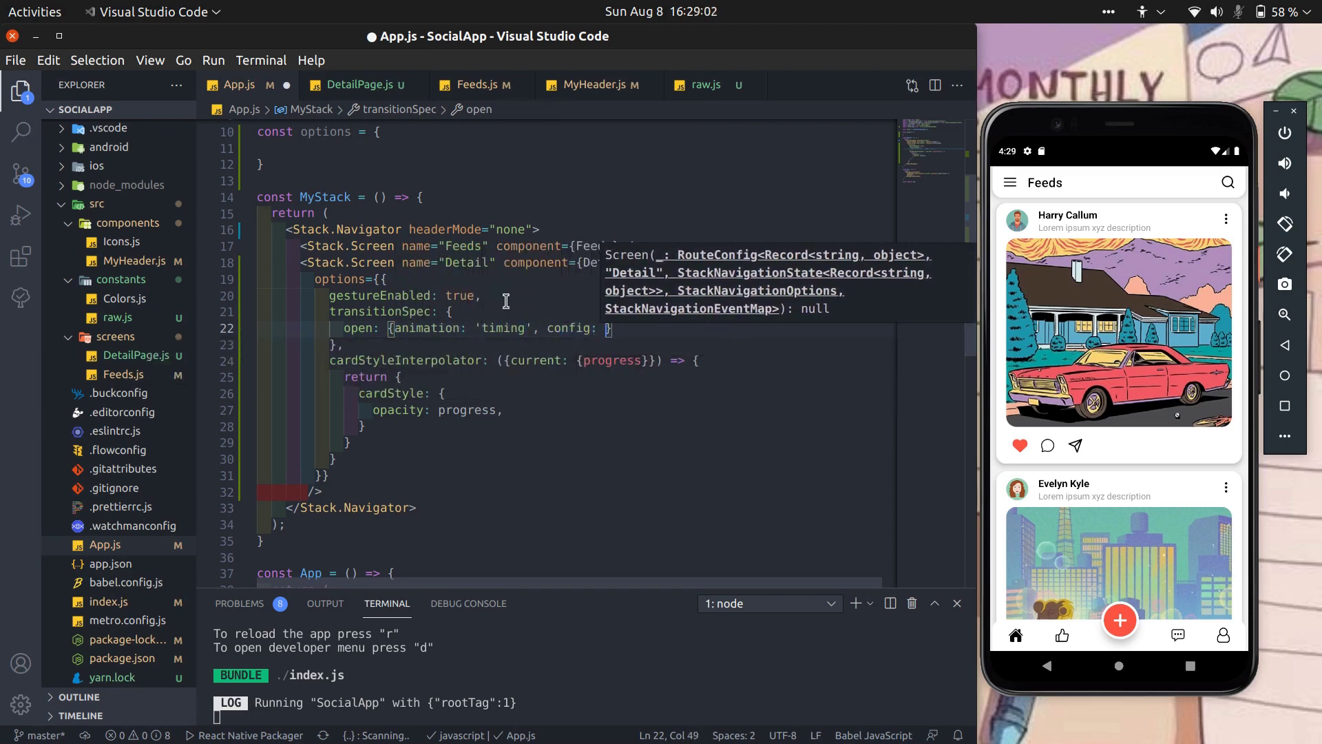
pyautogui.write('duration: ')
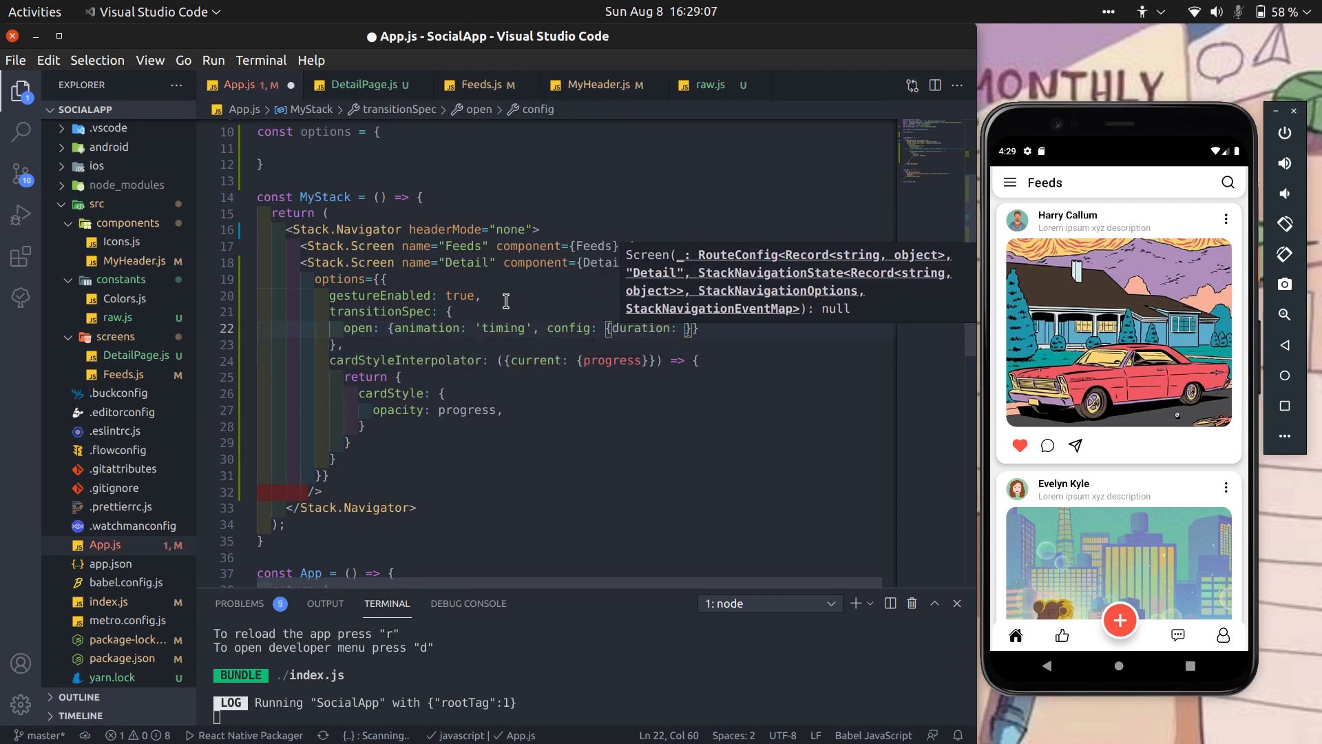
pyautogui.write('300')
# Step: Write the open 300 ms timing animation and duplicate it as the close entry
pyautogui.press('End')
pyautogui.write(',')
pyautogui.hotkey('ctrl', 'shift', 'alt', 'Down')
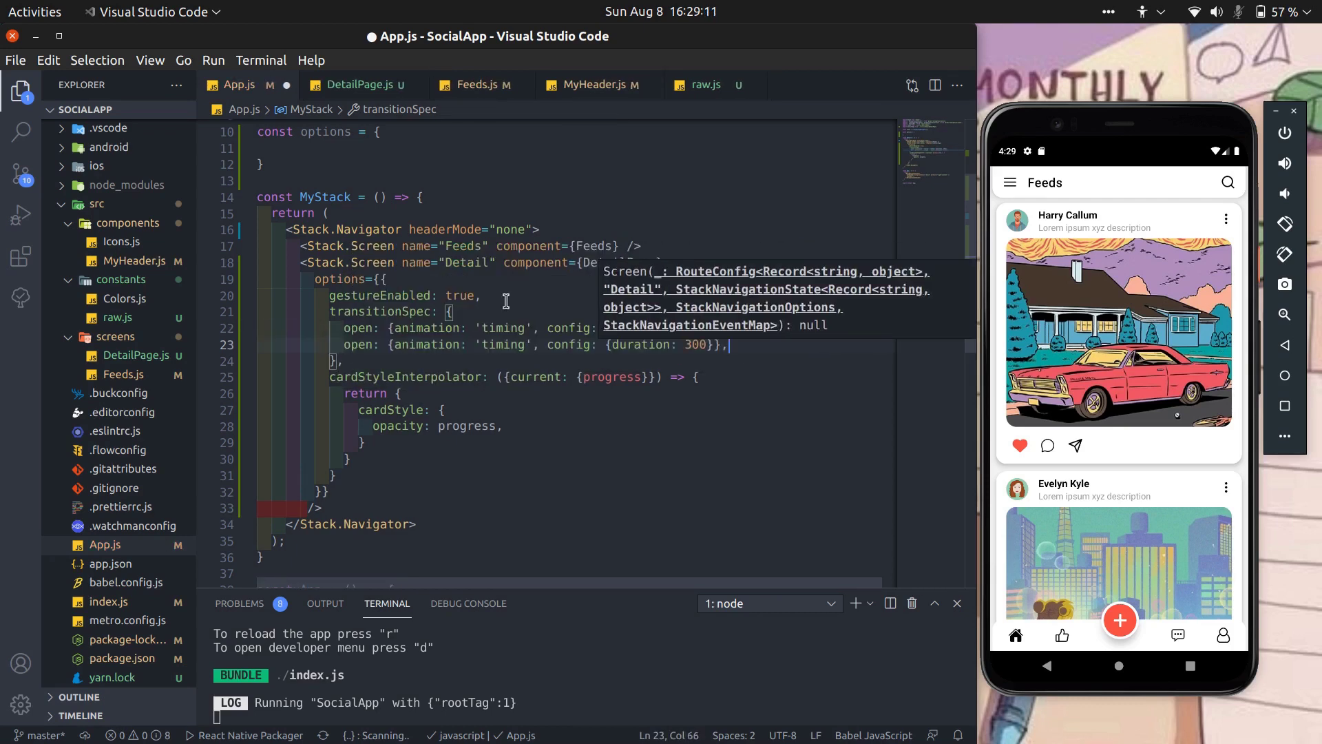
pyautogui.press('Home')
pyautogui.hotkey('ctrl', 'shift', 'Right')
pyautogui.write('close')
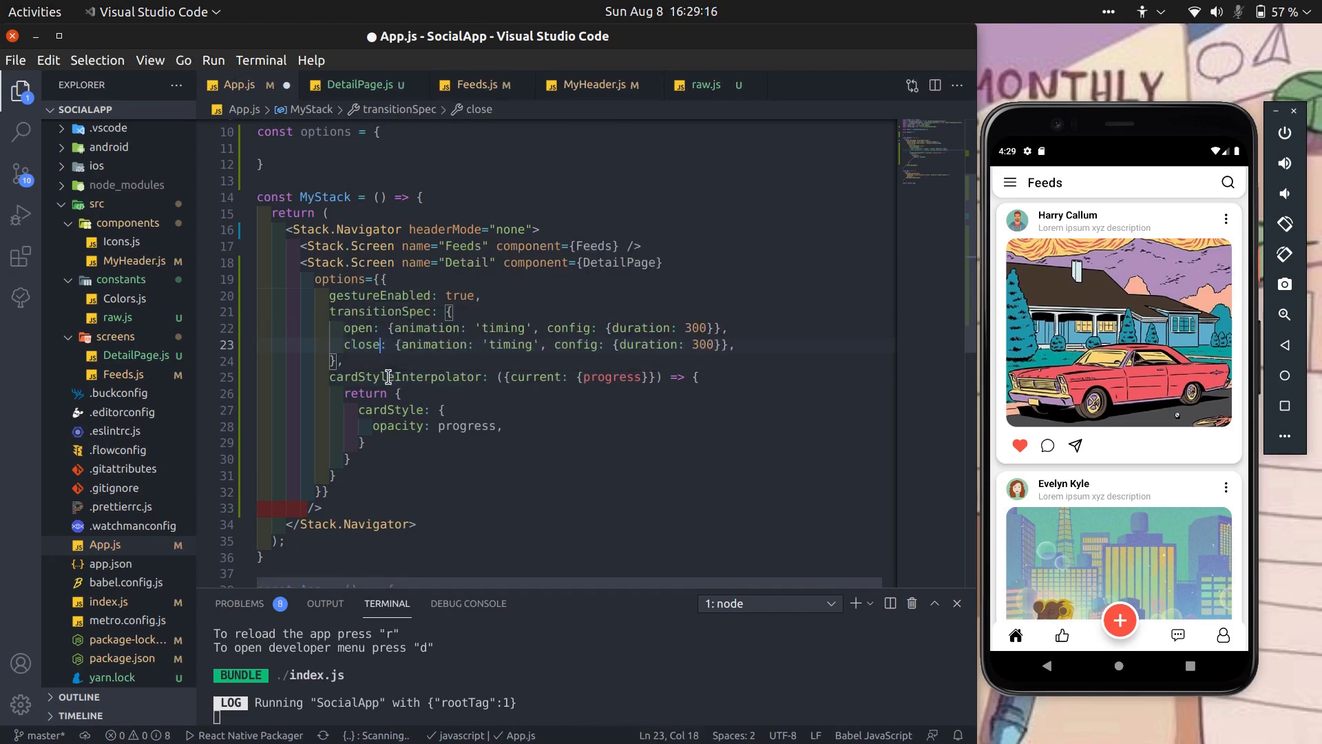
pyautogui.scroll(-2, 455, 411)
pyautogui.scroll(-1, 363, 310)
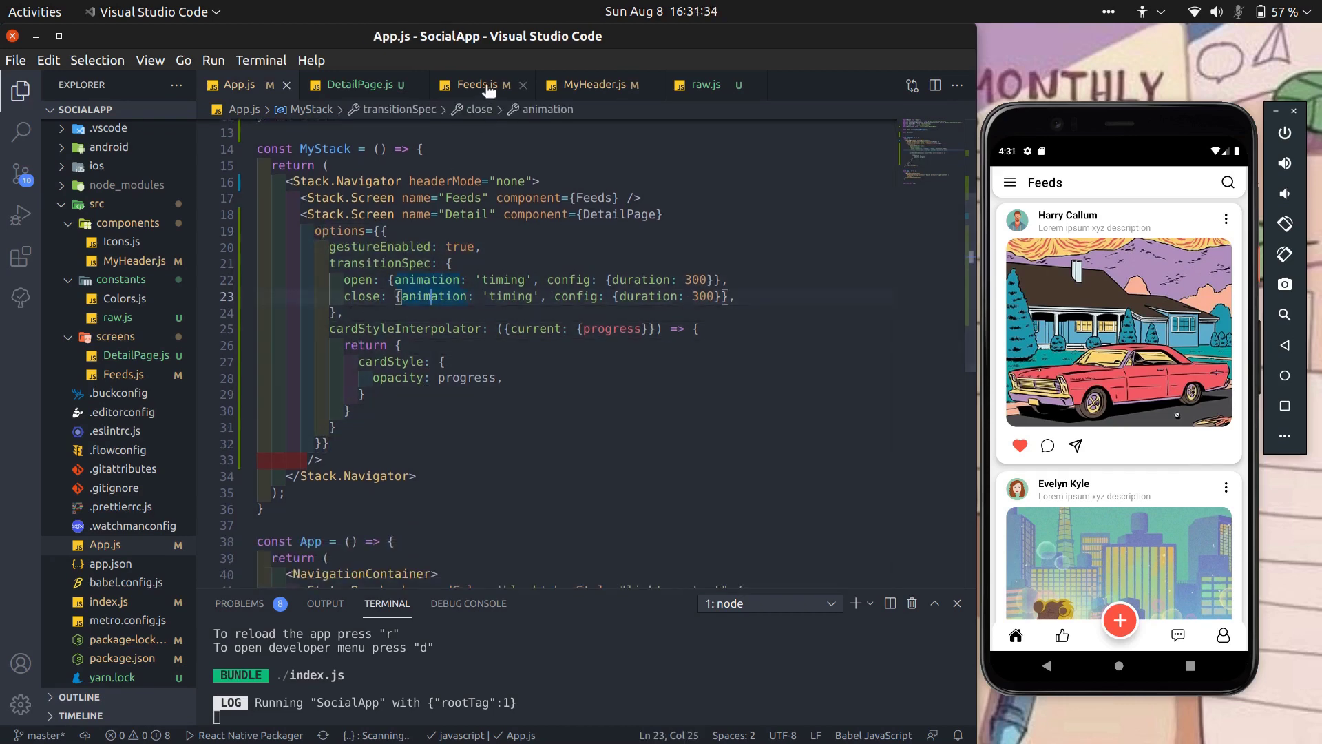
# Step: Pass navigation from the list into RenderItem as a prop and parameter
pyautogui.click(479, 83)
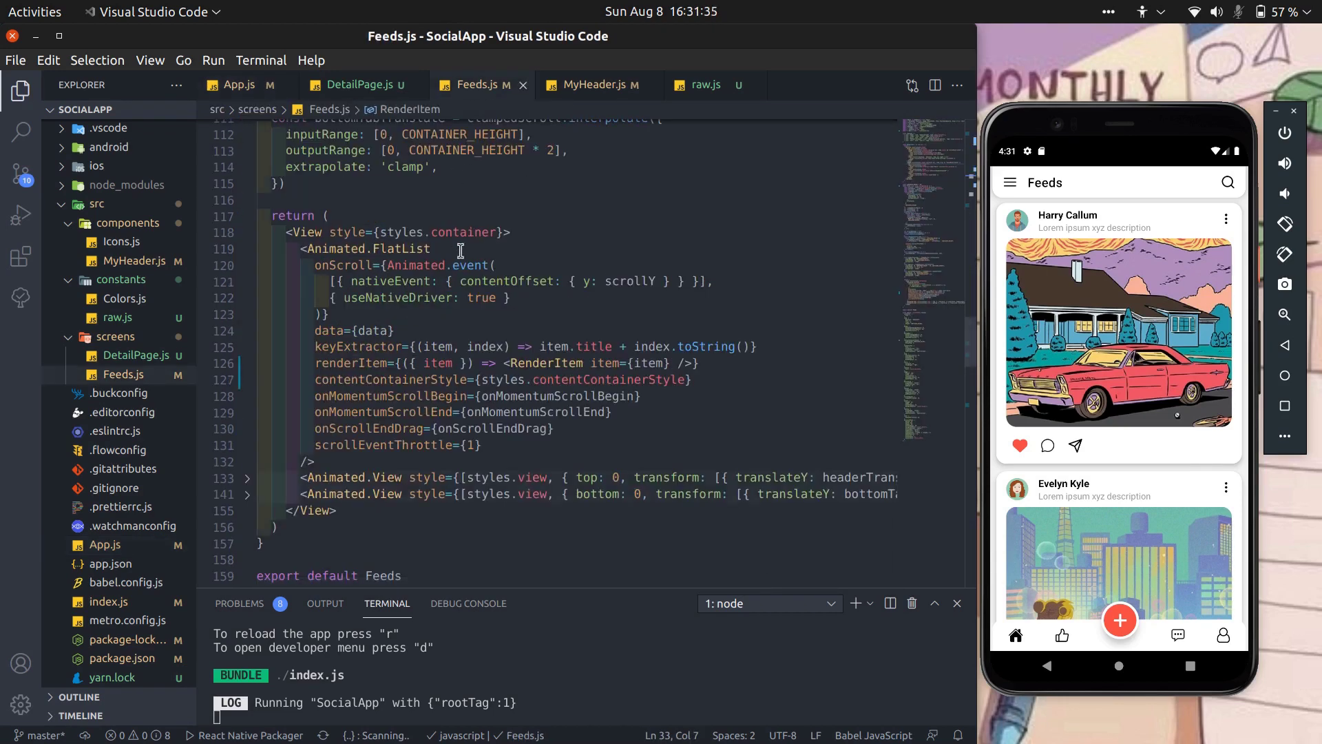
pyautogui.click(536, 363)
pyautogui.scroll(5, 630, 378)
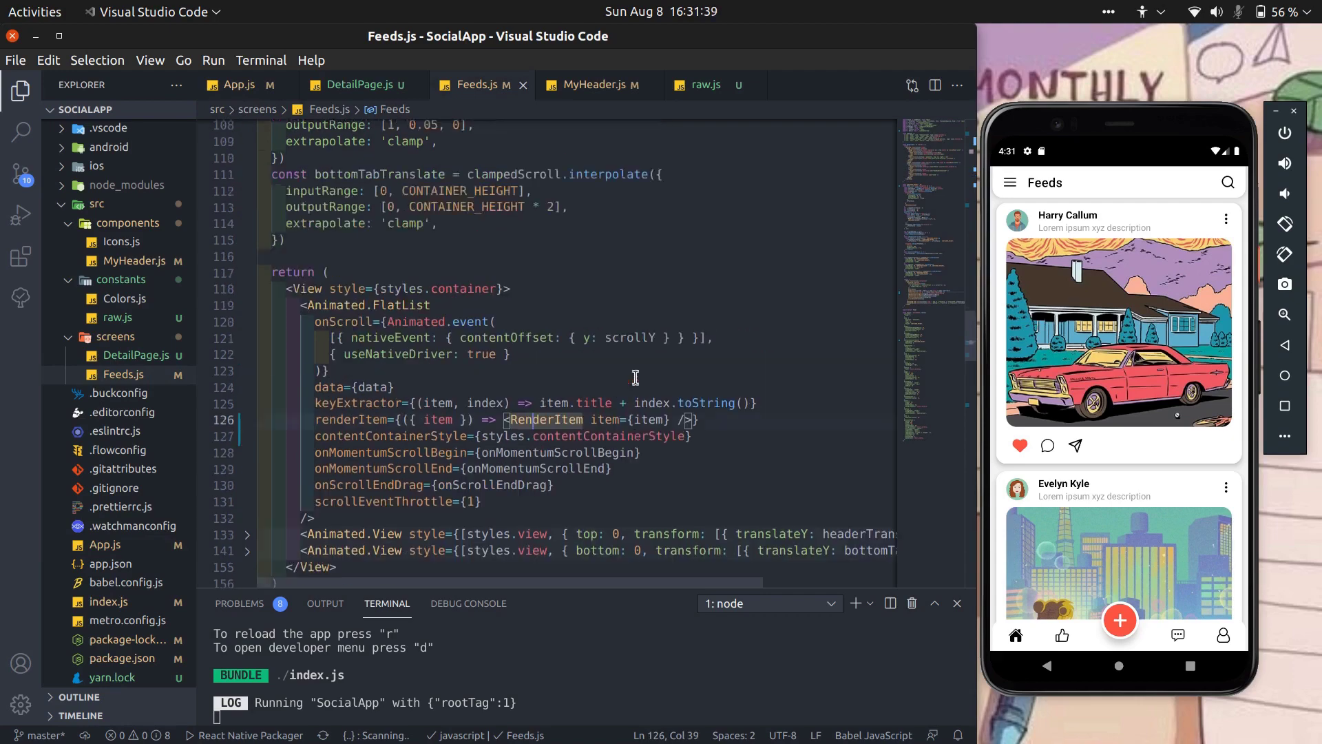
pyautogui.scroll(5, 629, 378)
pyautogui.scroll(5, 629, 378)
pyautogui.scroll(5, 629, 378)
pyautogui.doubleClick(478, 302)
pyautogui.hotkey('ctrl', 'c')
pyautogui.scroll(-5, 547, 418)
pyautogui.scroll(-5, 547, 417)
pyautogui.scroll(-5, 547, 417)
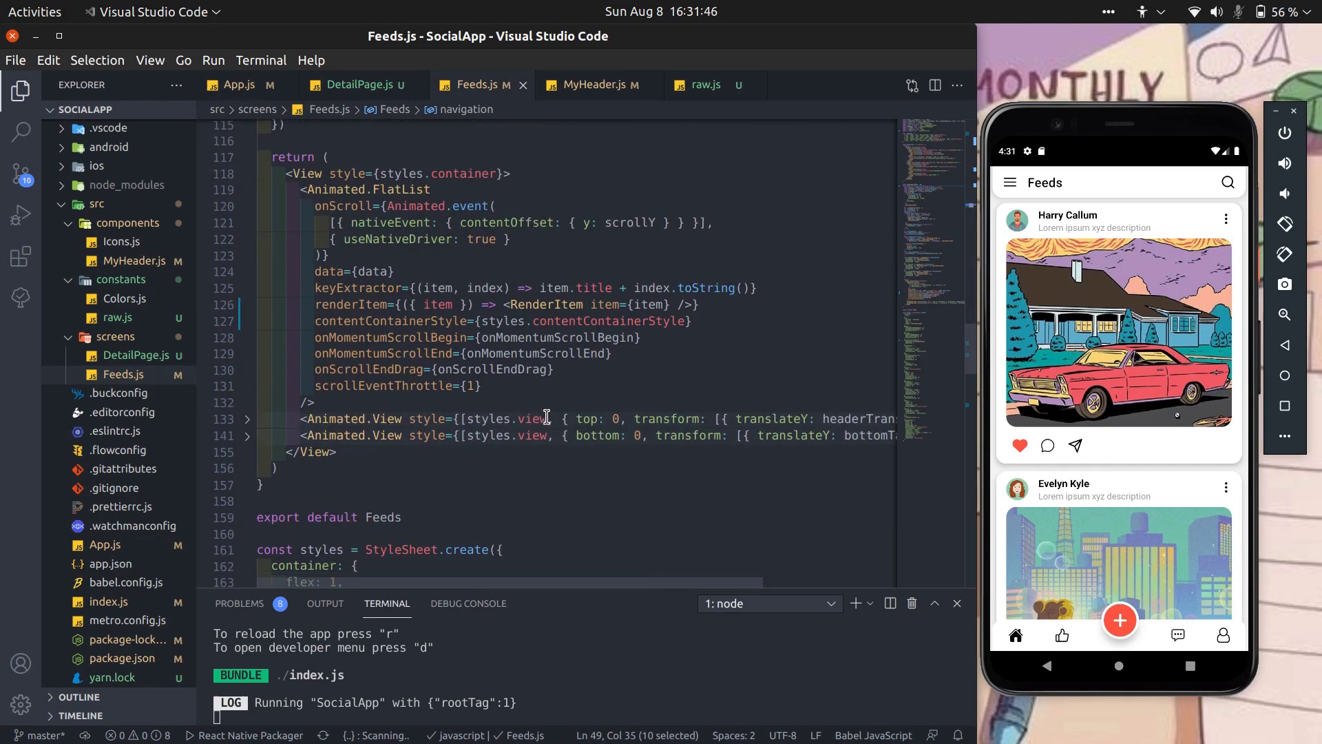
pyautogui.click(679, 303)
pyautogui.hotkey('ctrl', 'v')
pyautogui.doubleClick(797, 304)
pyautogui.keyDown('ctrl'); pyautogui.click(544, 304); pyautogui.keyUp('ctrl')
pyautogui.click(448, 327)
pyautogui.write(',')
pyautogui.hotkey('ctrl', 'v')
pyautogui.scroll(-5, 375, 302)
# Step: Wrap the feed image in a TouchableOpacity navigating to Detail with item, and save Feeds.js
pyautogui.click(375, 303)
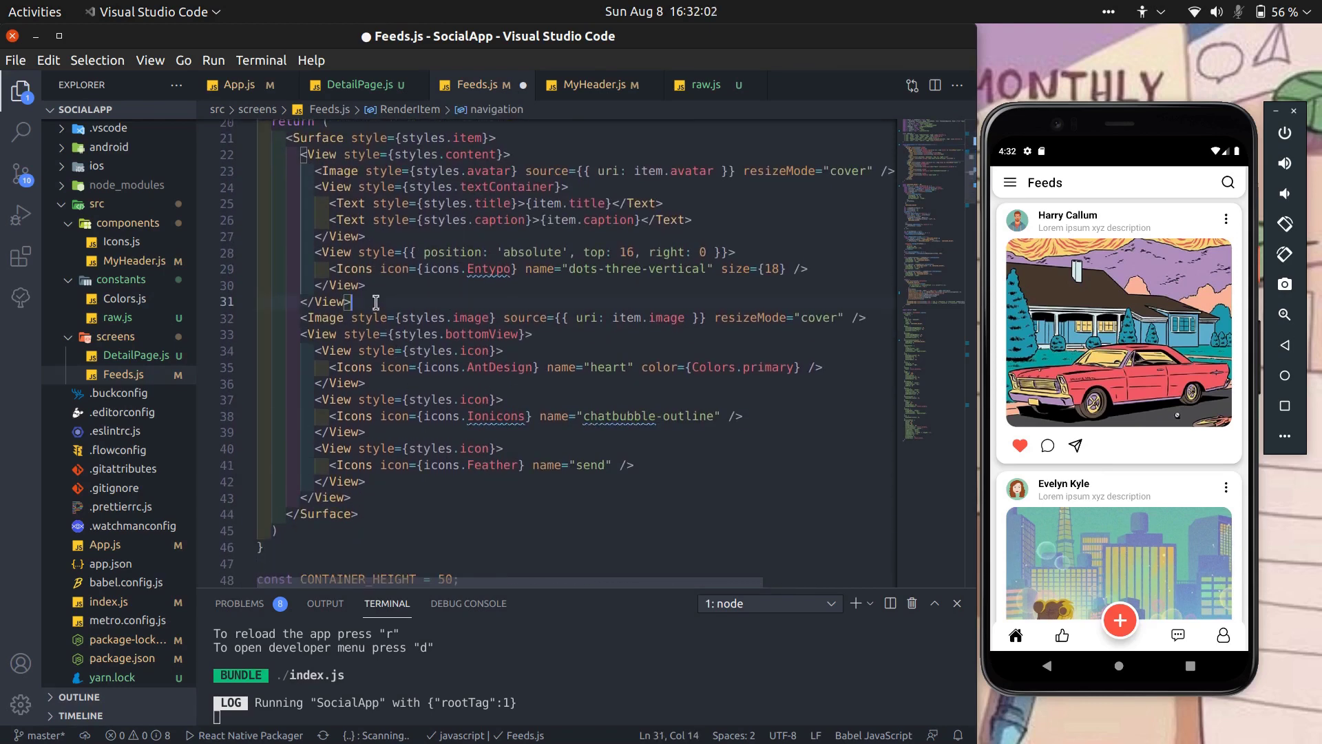
pyautogui.click(293, 317)
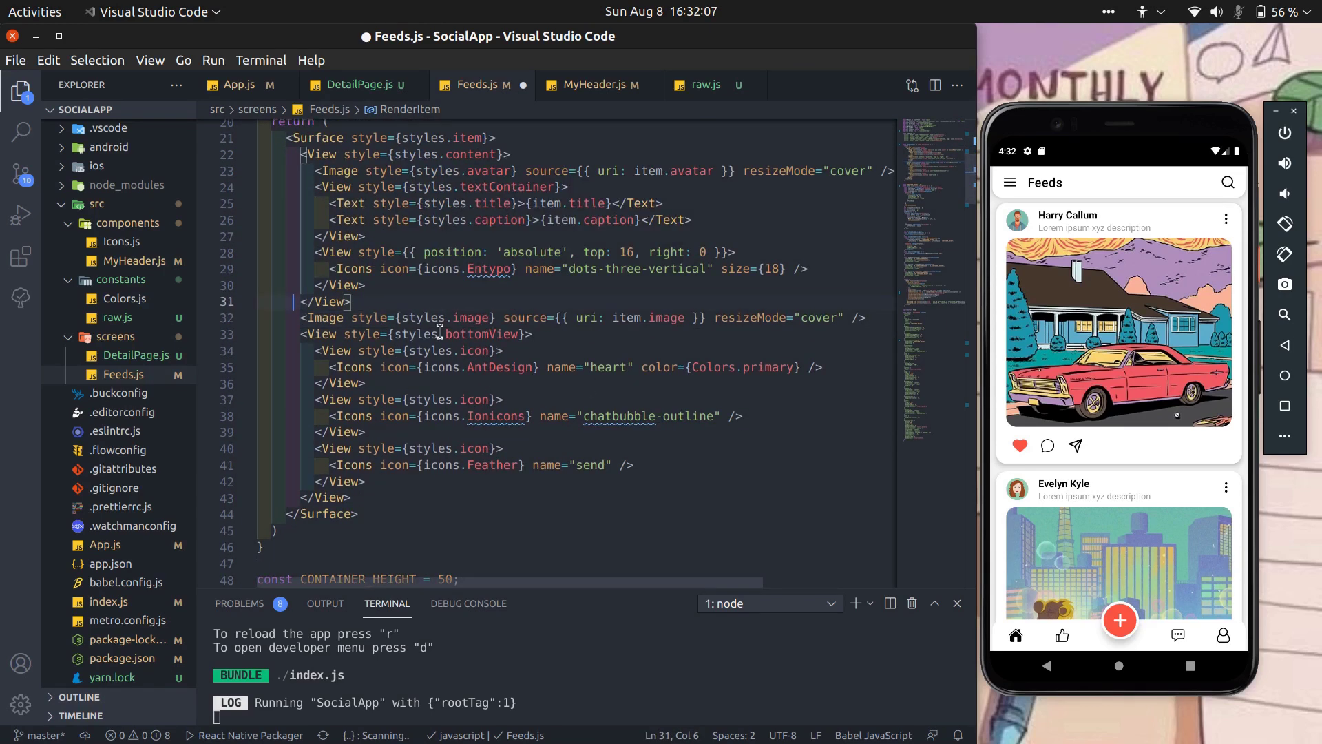
pyautogui.press('Return')
pyautogui.write('Tou')
pyautogui.press('Return')
pyautogui.hotkey('shift', 'End')
pyautogui.hotkey('ctrl', 'x')
pyautogui.press('Down')
pyautogui.press('End')
pyautogui.press('Return')
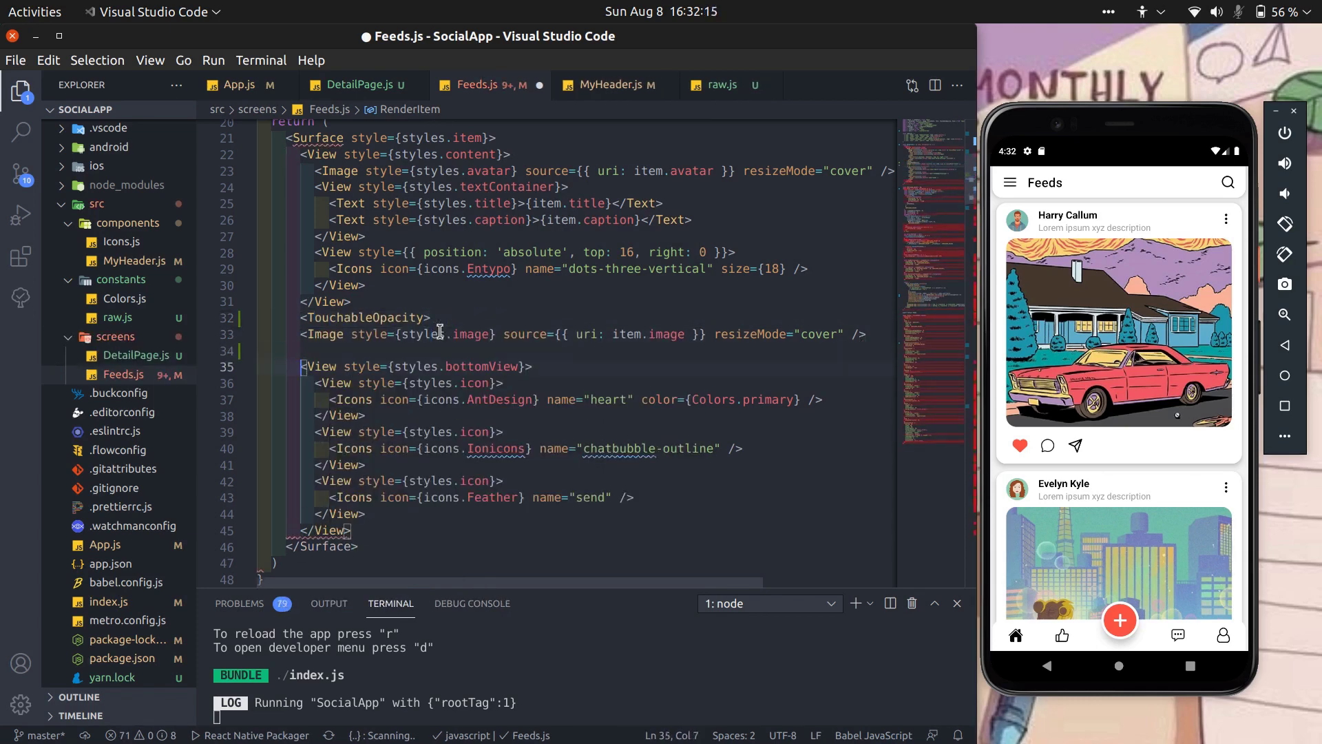
pyautogui.hotkey('ctrl', 'v')
pyautogui.hotkey('ctrl', 'shift', 'i')
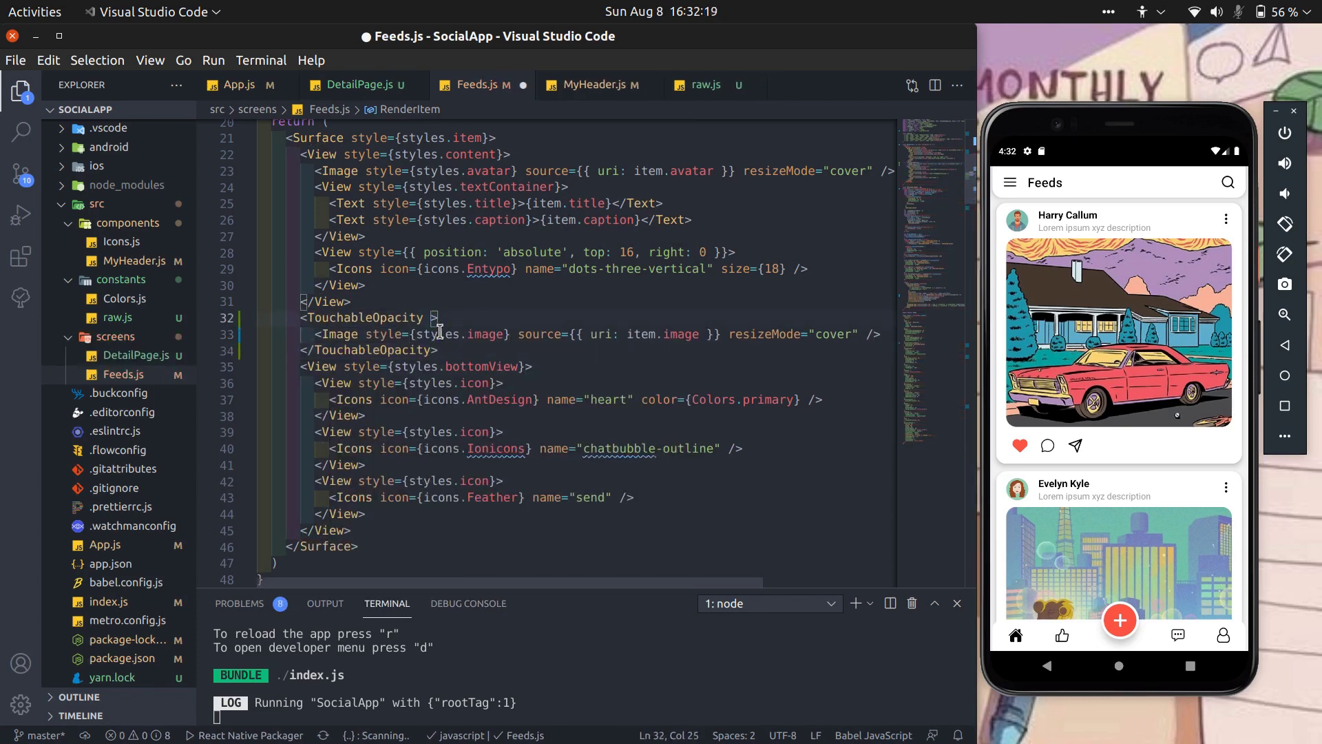
pyautogui.write('onPress={() =>')
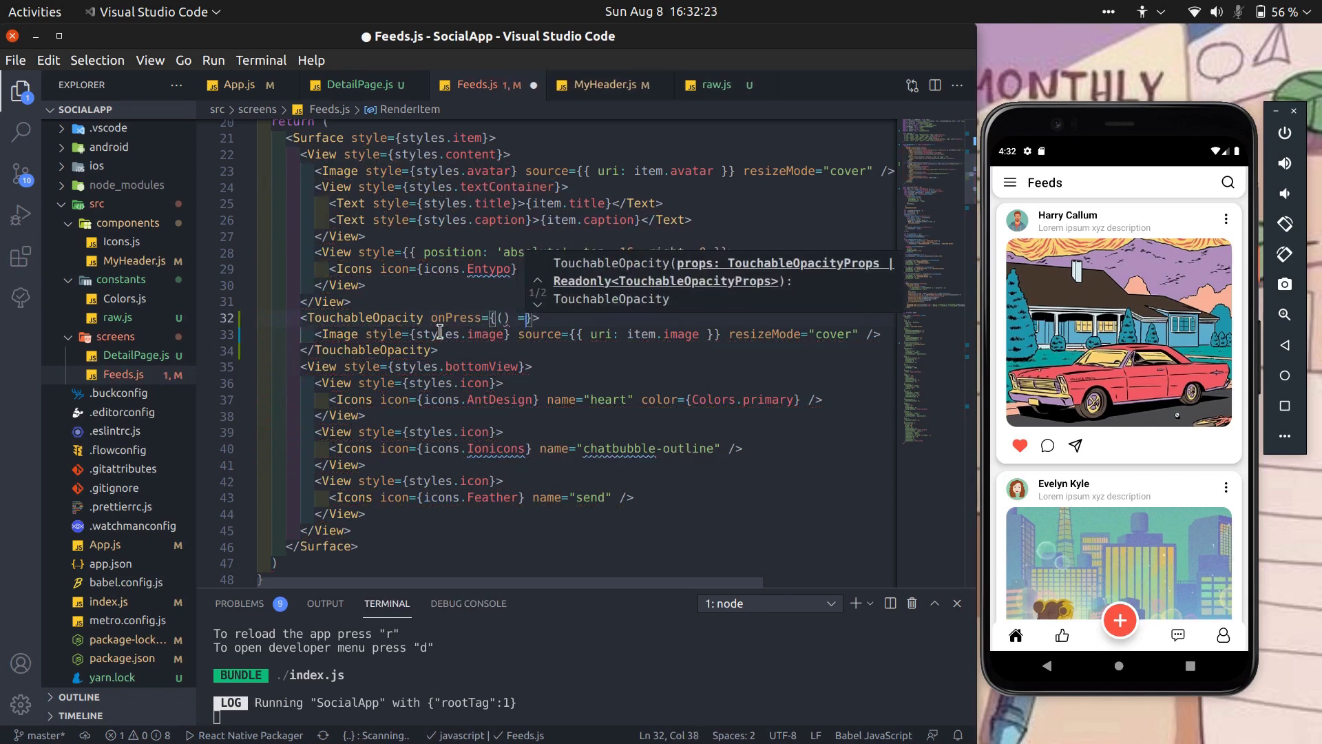
pyautogui.write(' navigation.naviga')
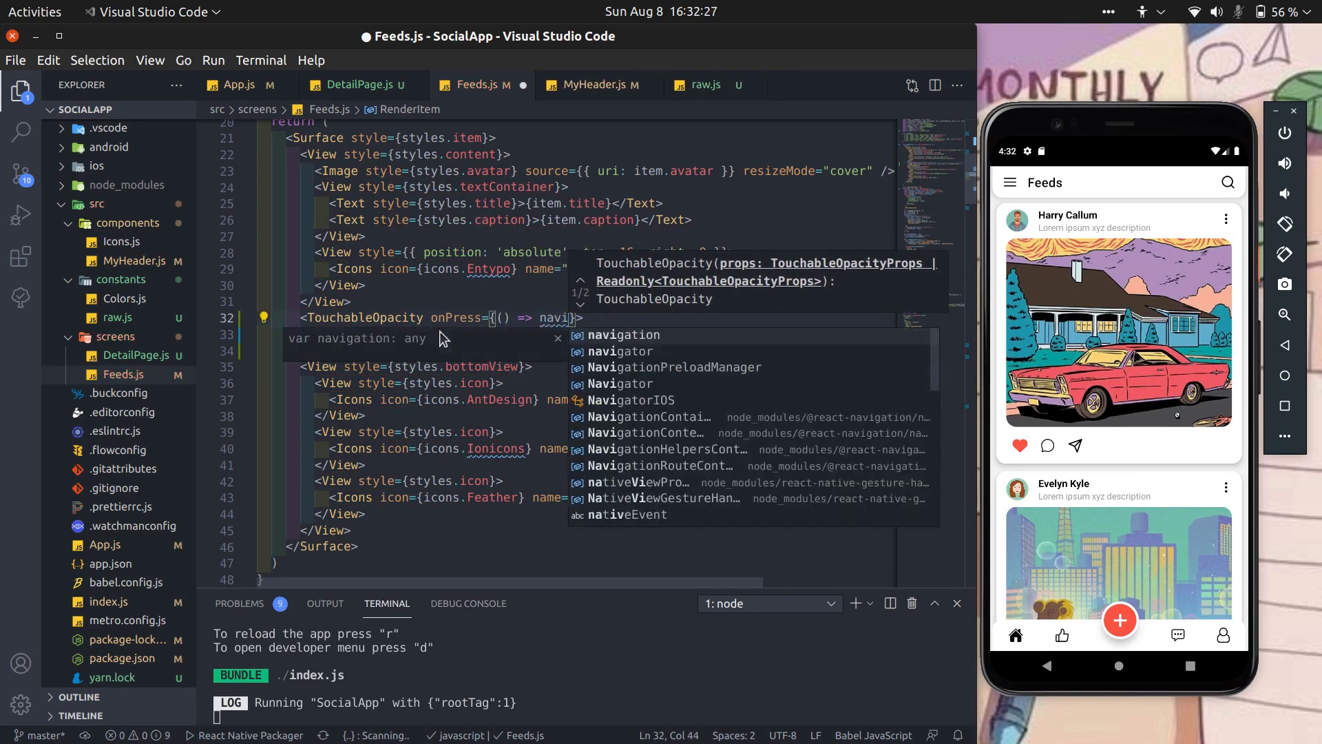
pyautogui.write("te('Detail')")
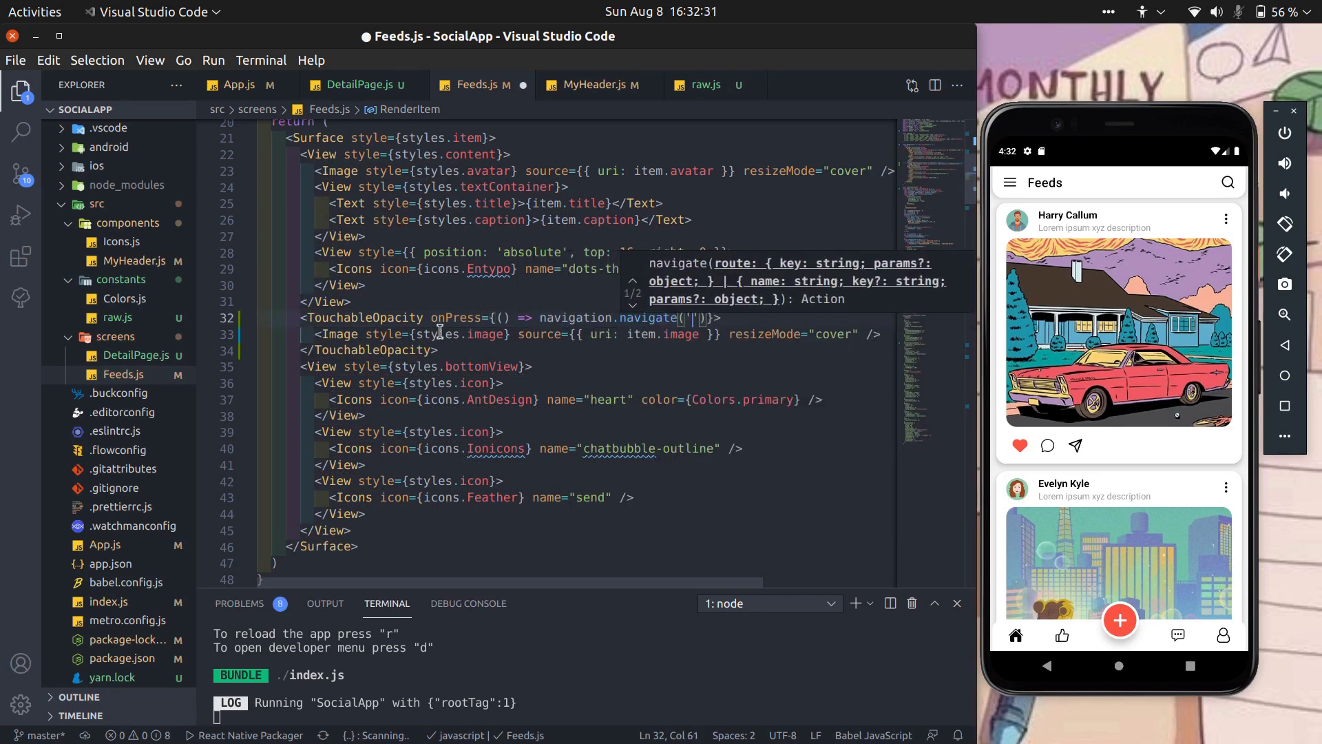
pyautogui.write(', {}')
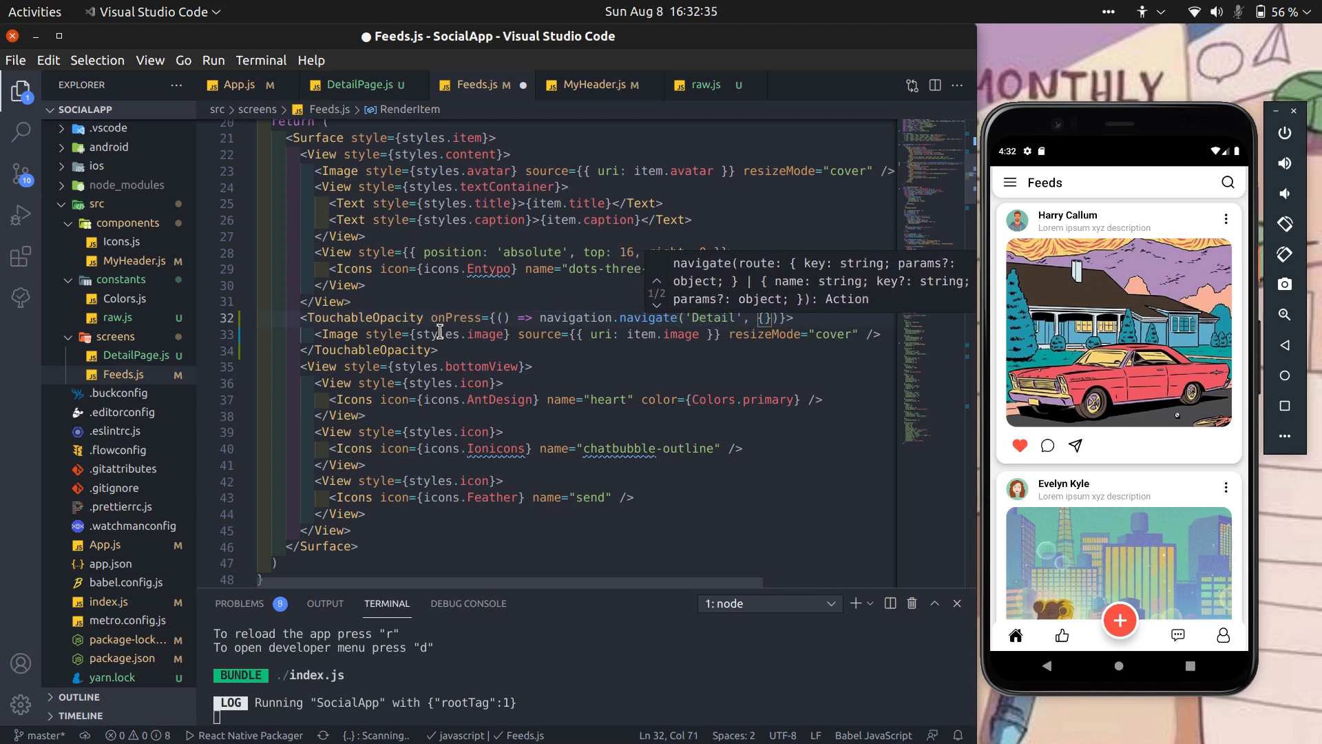
pyautogui.write('item')
pyautogui.click(489, 315)
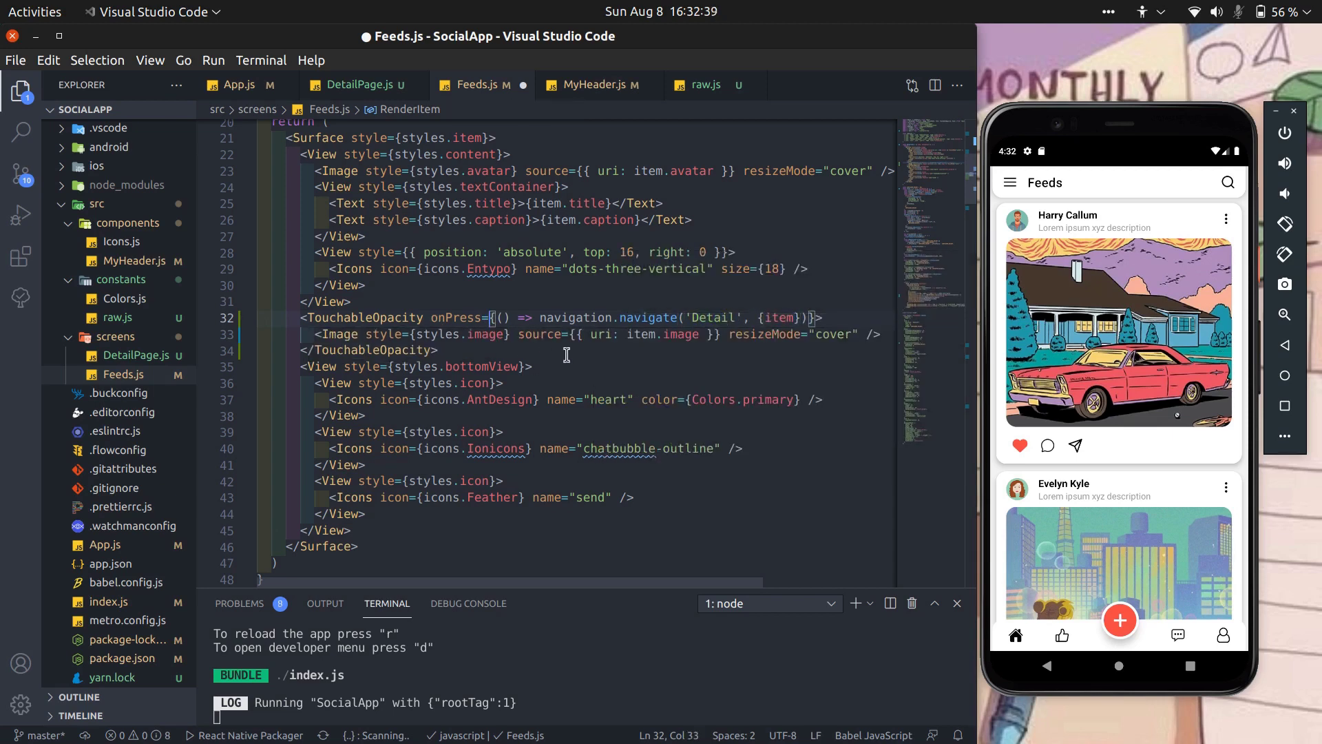
pyautogui.hotkey('ctrl', 's')
pyautogui.scroll(1, 566, 355)
# Step: Copy the feed card render block, open a post's Detail screen, and save DetailPage.js
pyautogui.click(286, 181)
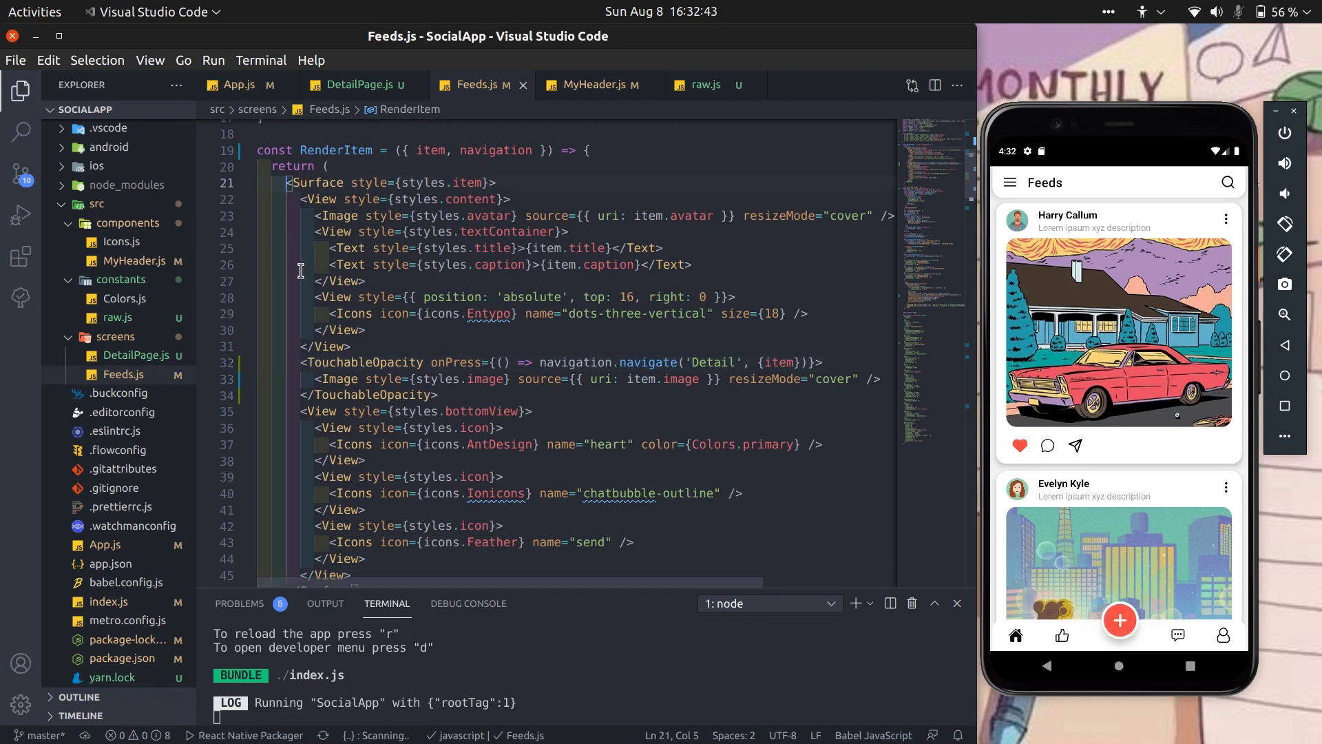
pyautogui.scroll(-2, 301, 271)
pyautogui.keyDown('shift'); pyautogui.click(367, 487); pyautogui.keyUp('shift')
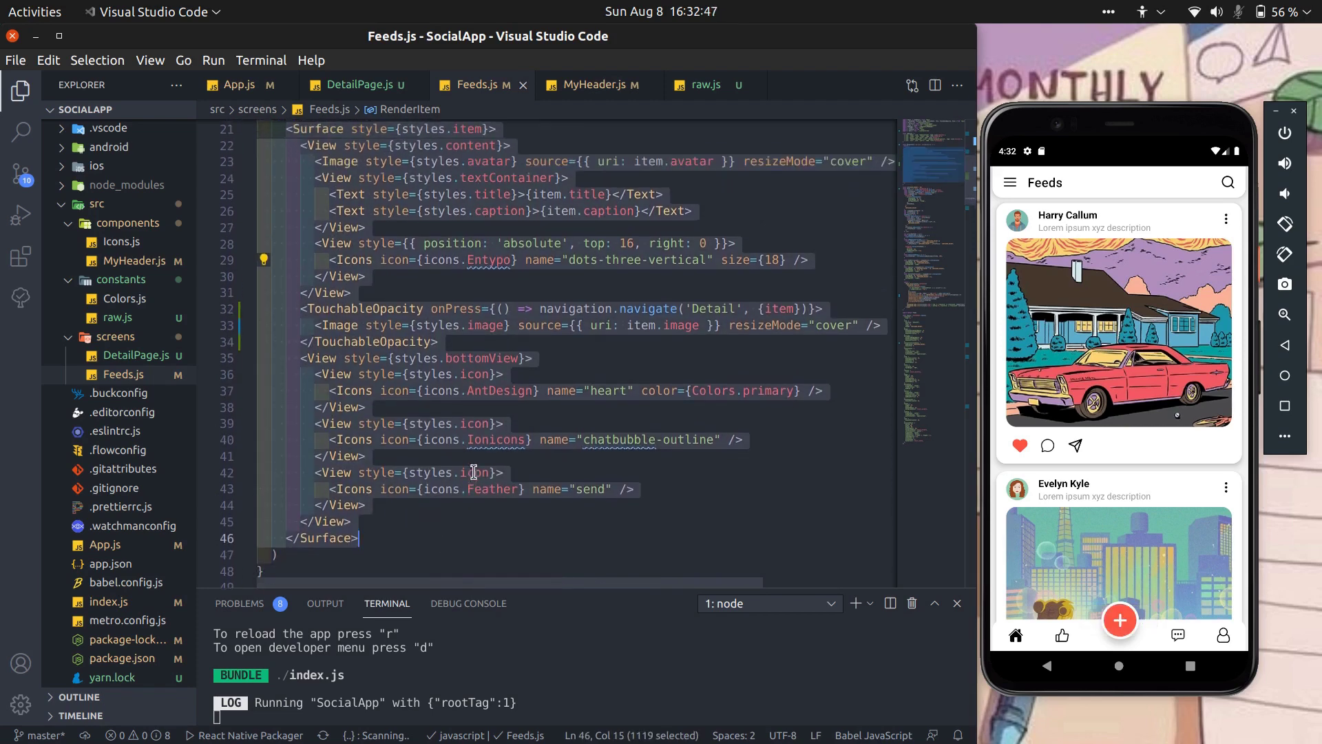
pyautogui.click(473, 473)
pyautogui.click(358, 84)
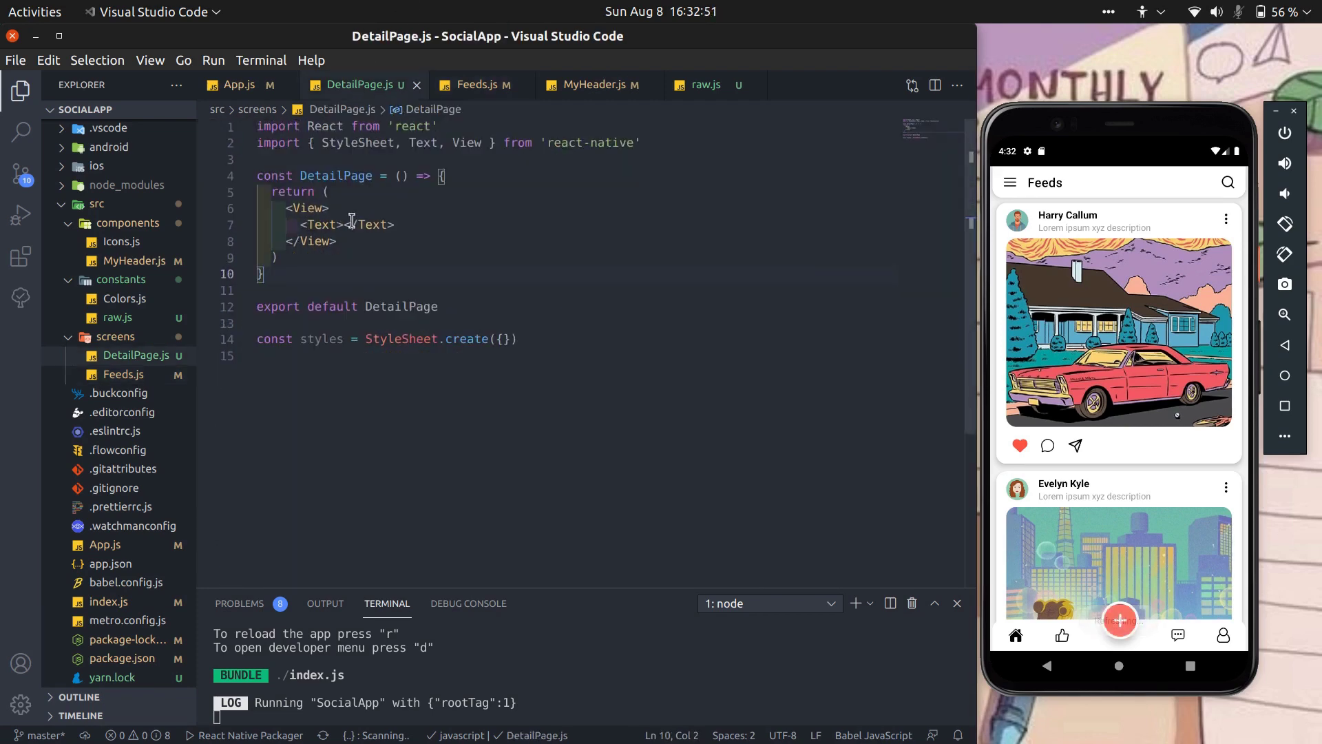
pyautogui.click(1049, 331)
pyautogui.click(346, 224)
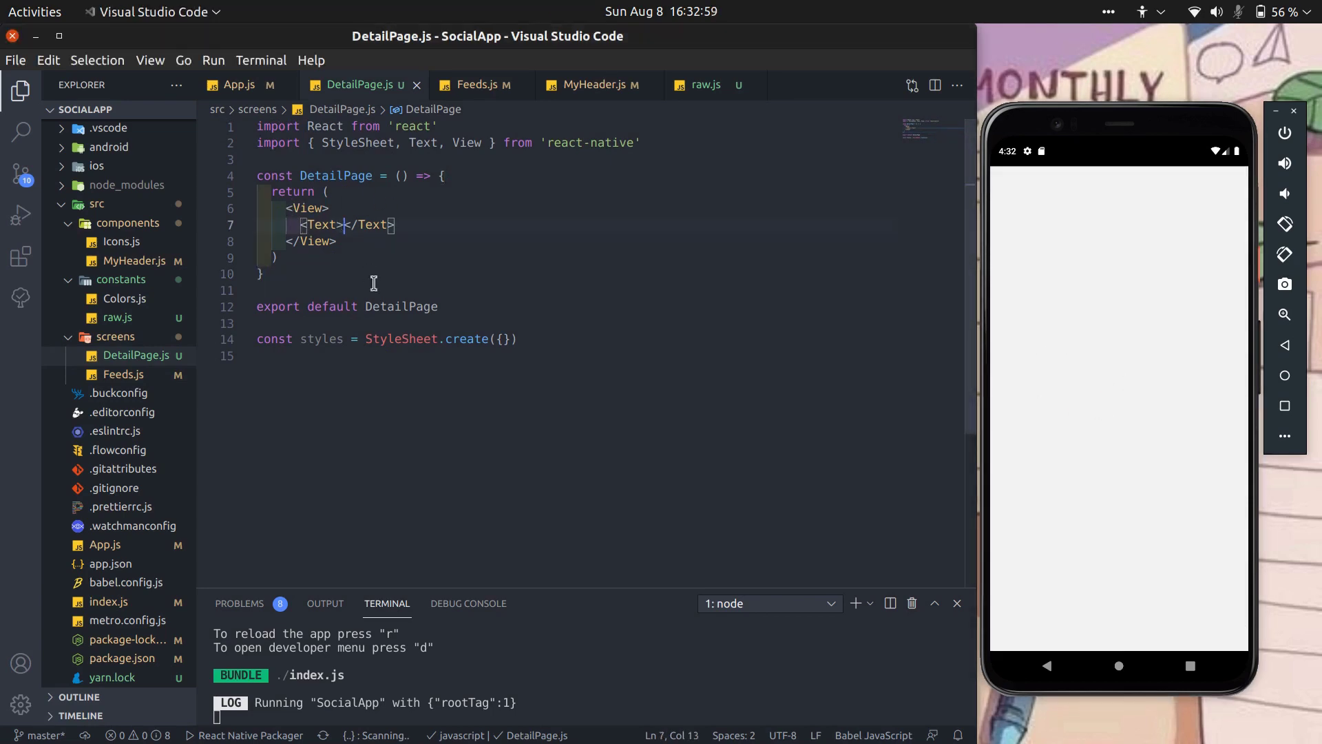
pyautogui.write('Detail')
pyautogui.hotkey('ctrl', 's')
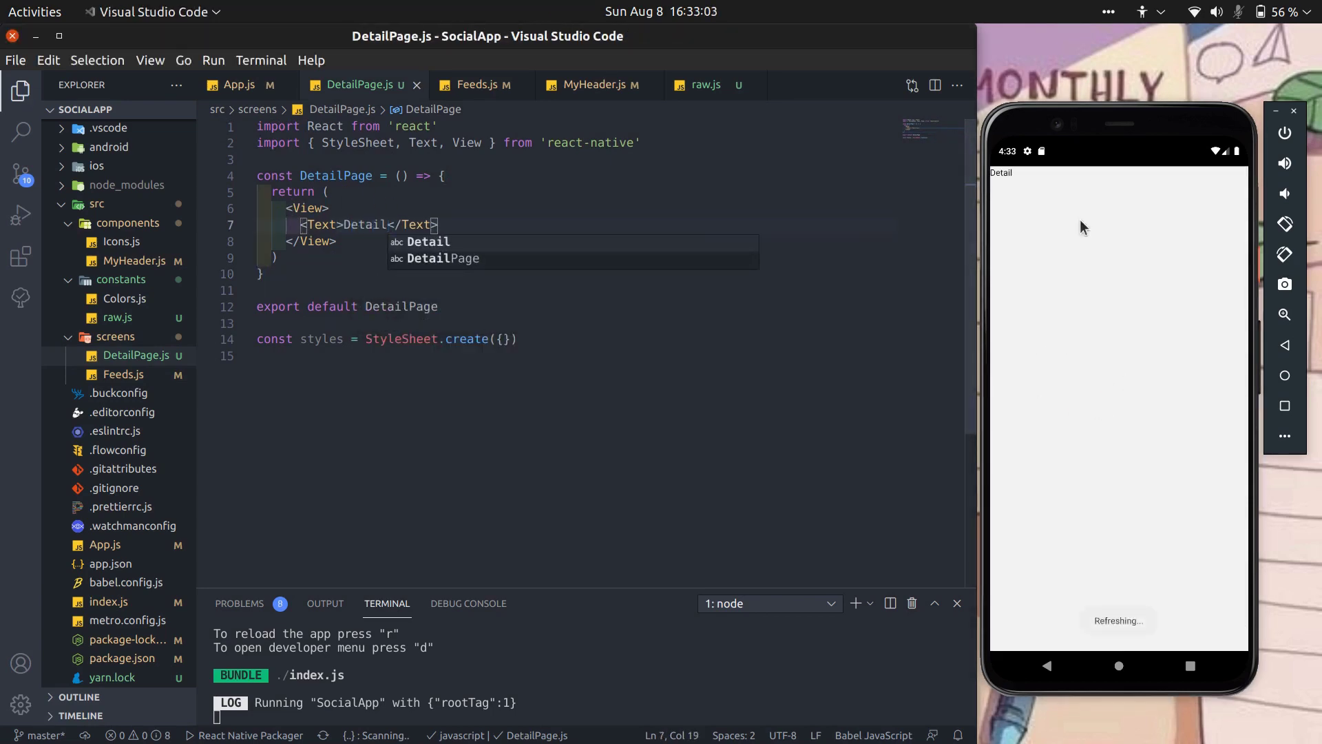
# Step: Replace DetailPage's placeholder Text with the copied card layout, renaming Surface to View
pyautogui.moveTo(298, 224); pyautogui.dragTo(438, 225)
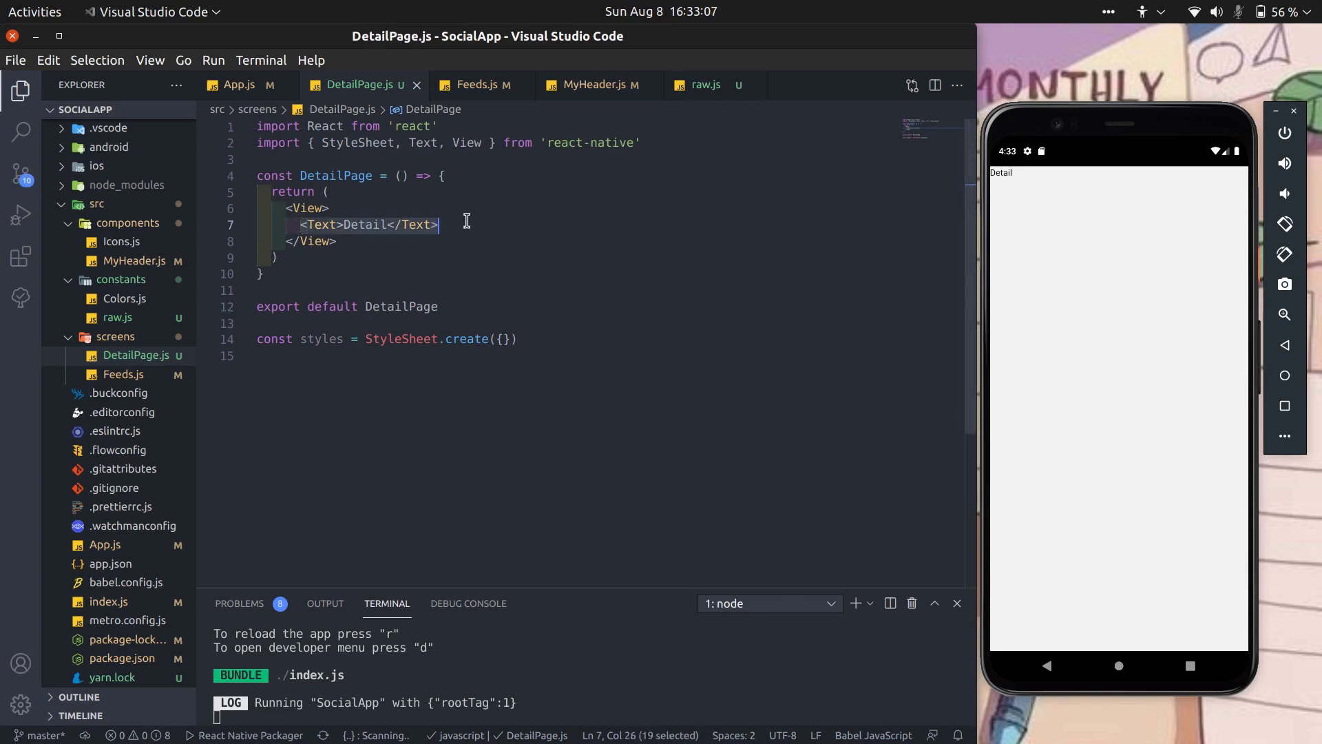
pyautogui.press('BackSpace')
pyautogui.write('<Surface style={styles.item}>       <View style={styles.content}>         <Image style={styles.avatar} source={{ uri: item.avatar }} resizeMode="cover" />         <View style={styles.textContainer}>           <Text style={styles.title}>{item.title}</Text>           <Text style={styles.caption}>{item.caption}</Text>         </View>         <View style={{ position: \'absolute\', top: 16, right: 0 }}>           <Icons icon={icons.Entypo} name="dots-three-vertical" size={18} />         </View>       </View>       <TouchableOpacity onPress={() => navigation.navigate(\'Detail\', {item})}>         <Image style={styles.image} source={{ uri: item.image }} resizeMode="cover" />       </TouchableOpacity>       <View style={styles.bottomView}>         <View style={styles.icon}>           <Icons icon={icons.AntDesign} name="heart" color={Colors.primary} />         </View>         <View style={styles.icon}>           <Icons icon={icons.Ionicons} name="chatbubble-outline" />         </View>         <View style={styles.icon}>           <Icons icon={icons.Feather} name="send" />         </View>       </View>     </Surface>')
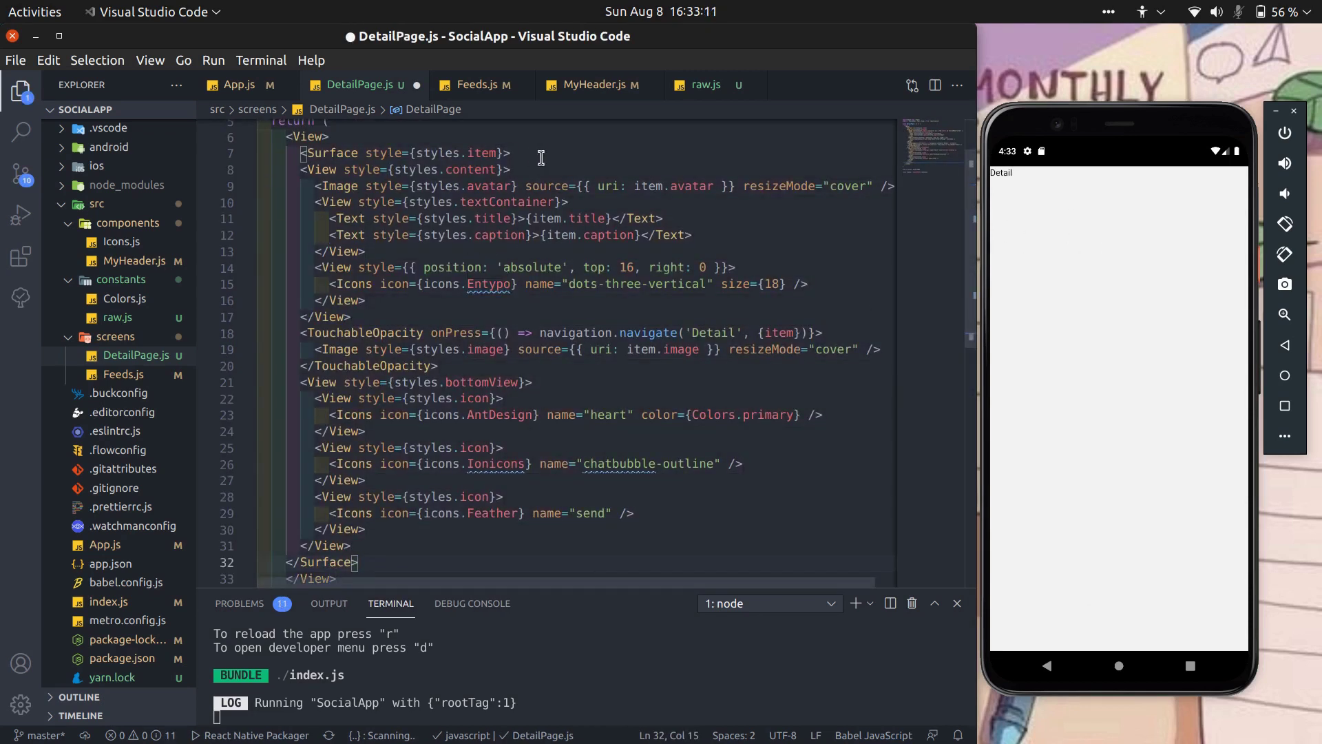
pyautogui.doubleClick(329, 153)
pyautogui.write('View')
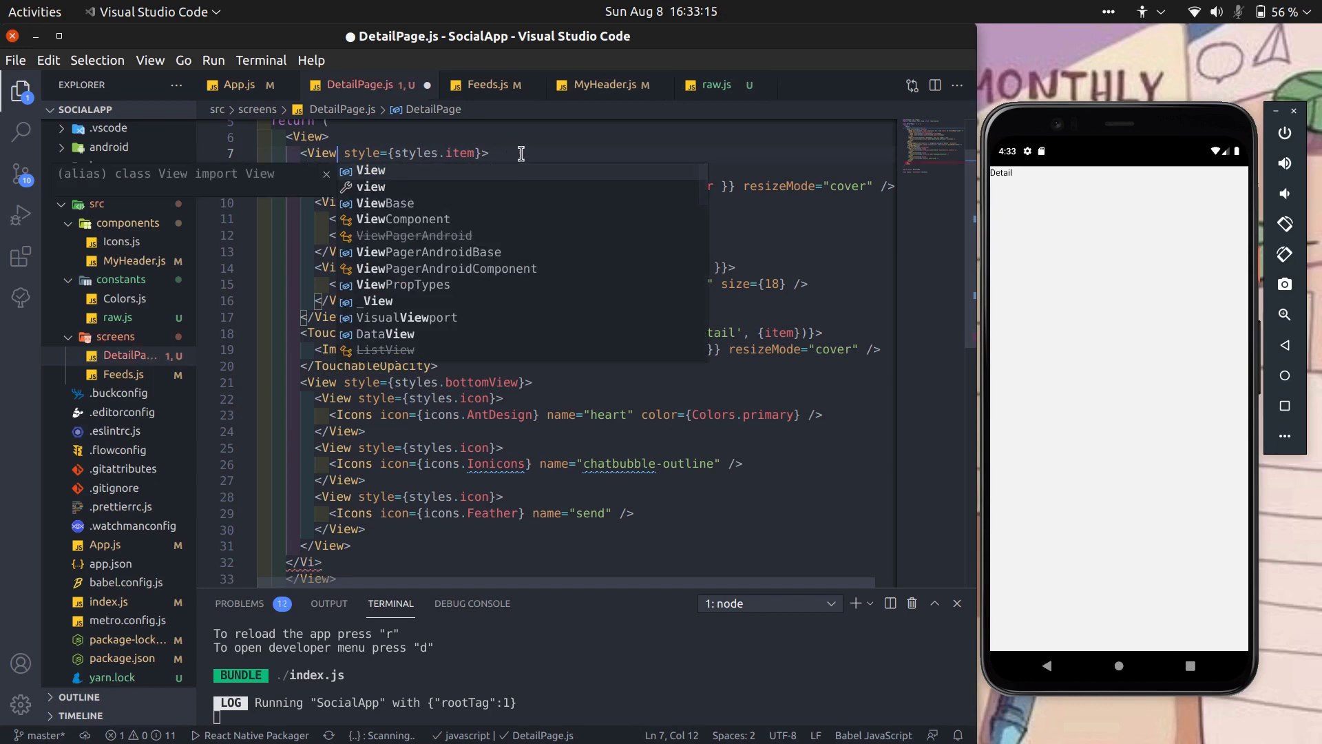
pyautogui.press('Escape')
pyautogui.scroll(3, 520, 153)
# Step: Read item from route.params and give the outer View style={styles.container}
pyautogui.click(470, 176)
pyautogui.press('Return')
pyautogui.write('const {')
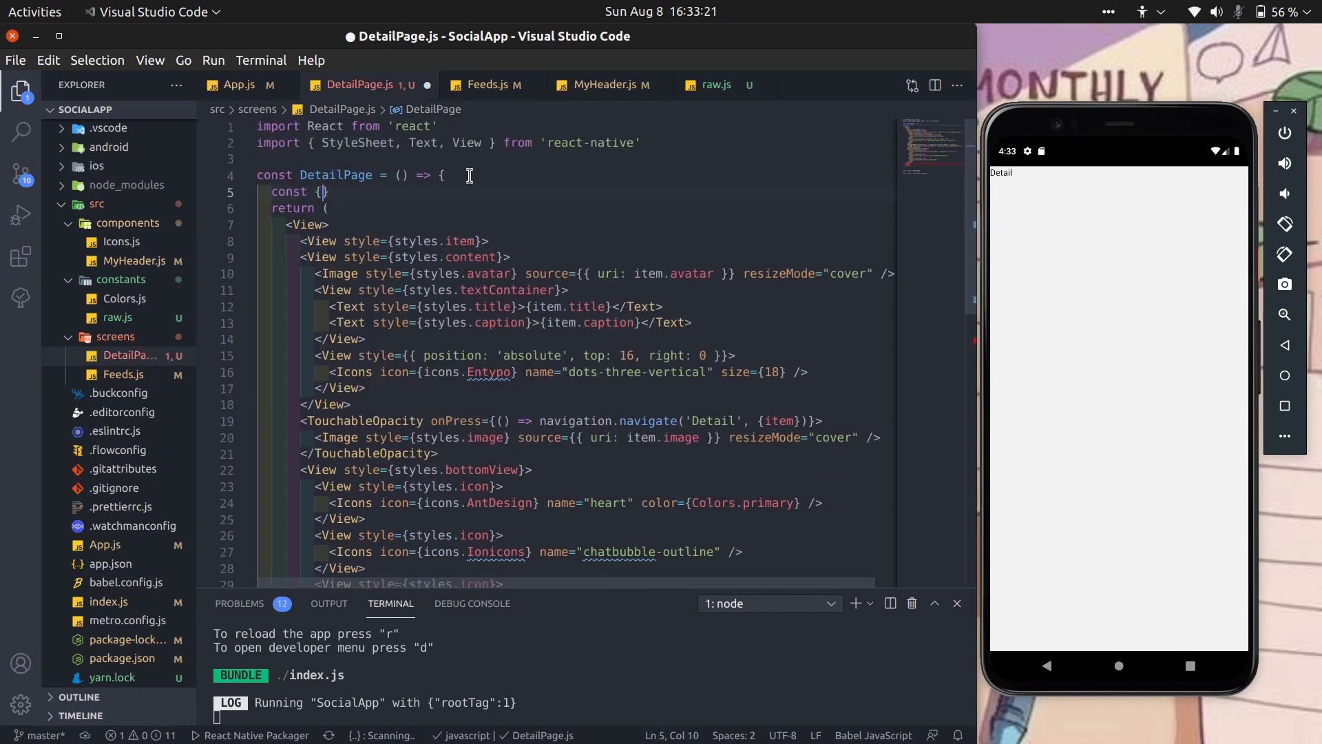
pyautogui.write('item} =')
pyautogui.write('route.params')
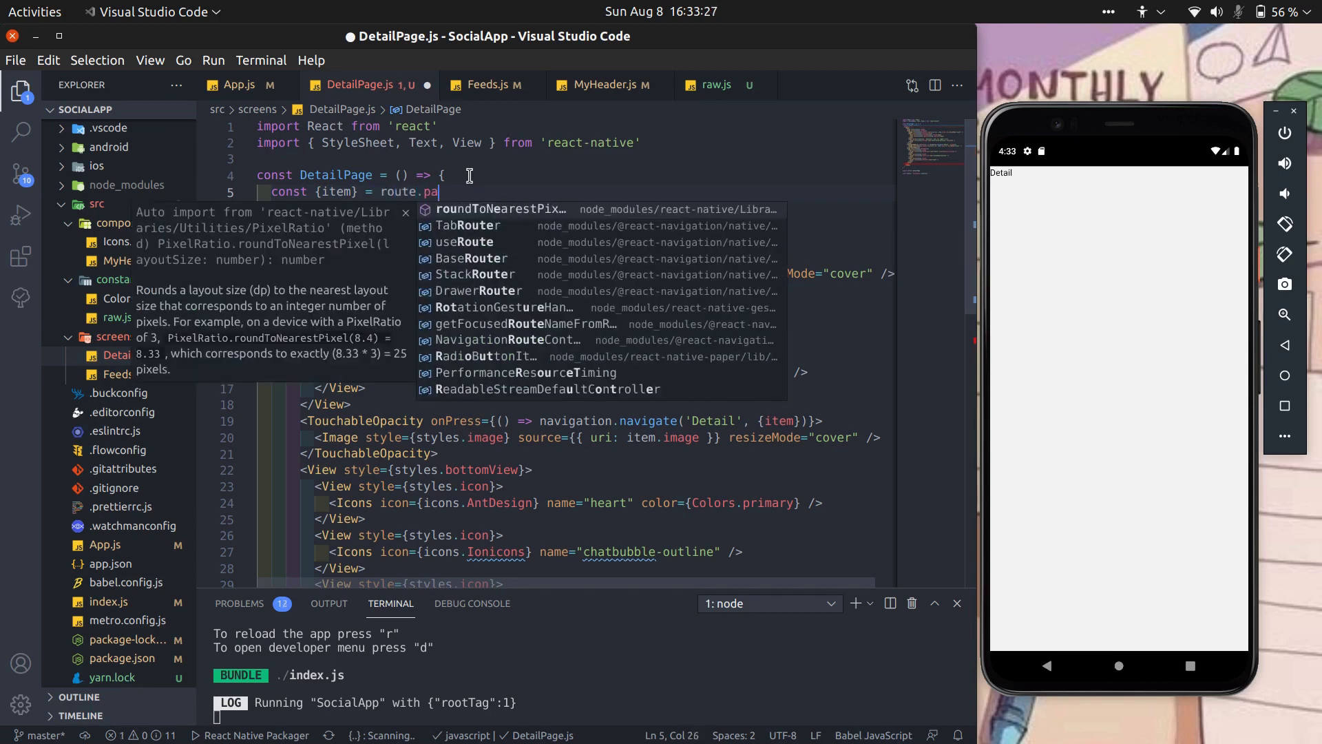
pyautogui.write('{route')
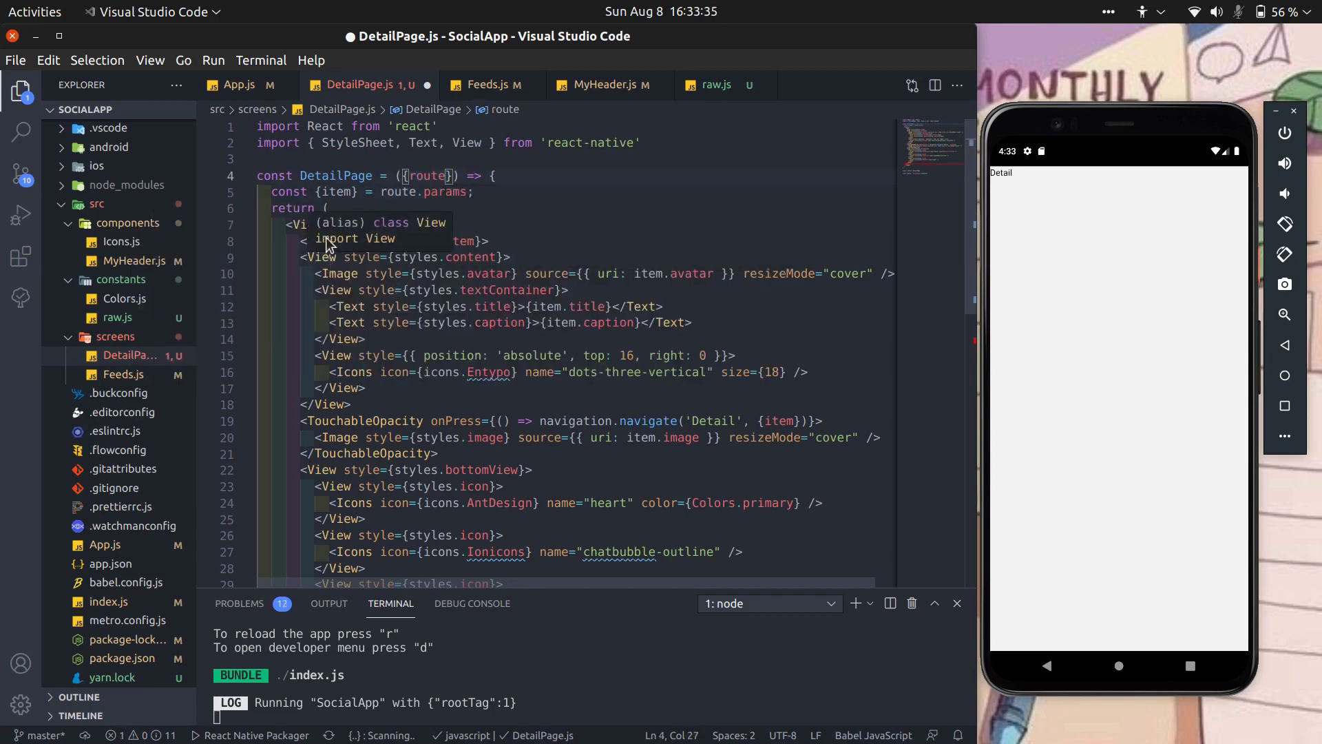
pyautogui.click(324, 225)
pyautogui.write('style={')
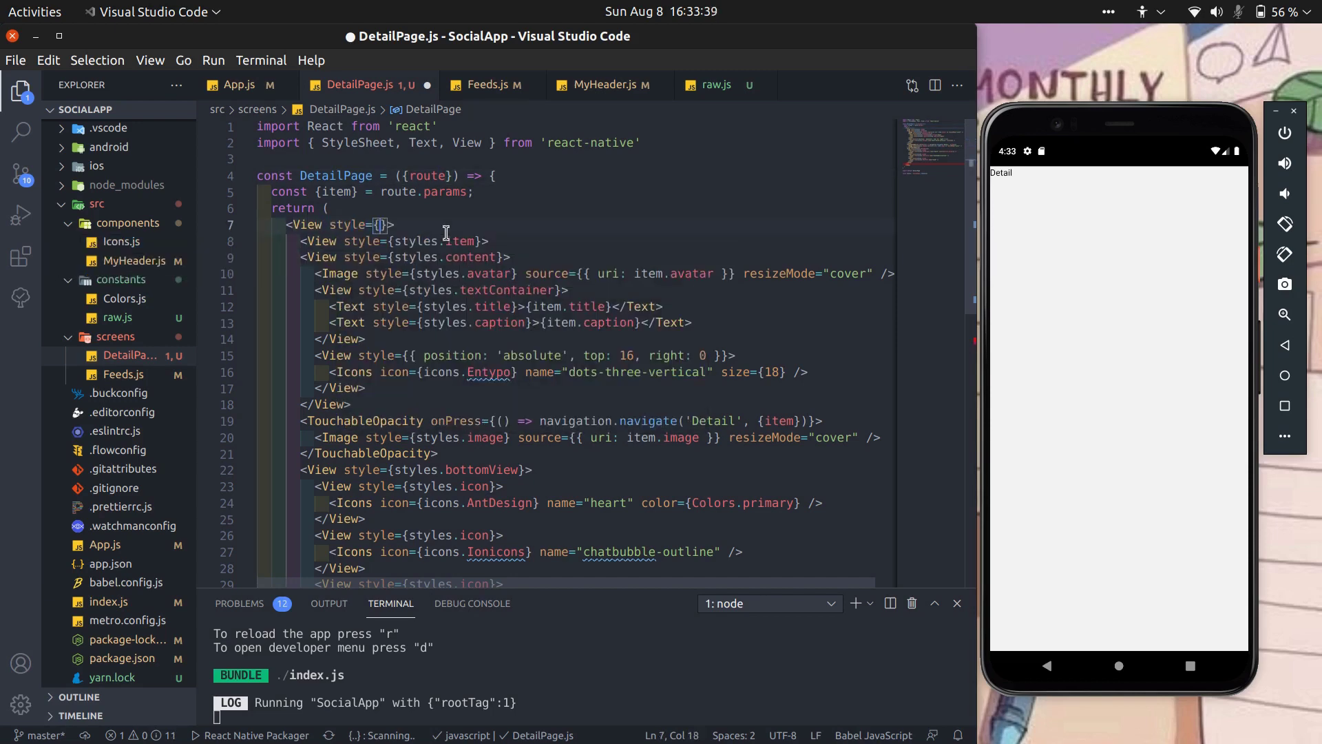
pyautogui.write('yles.containe')
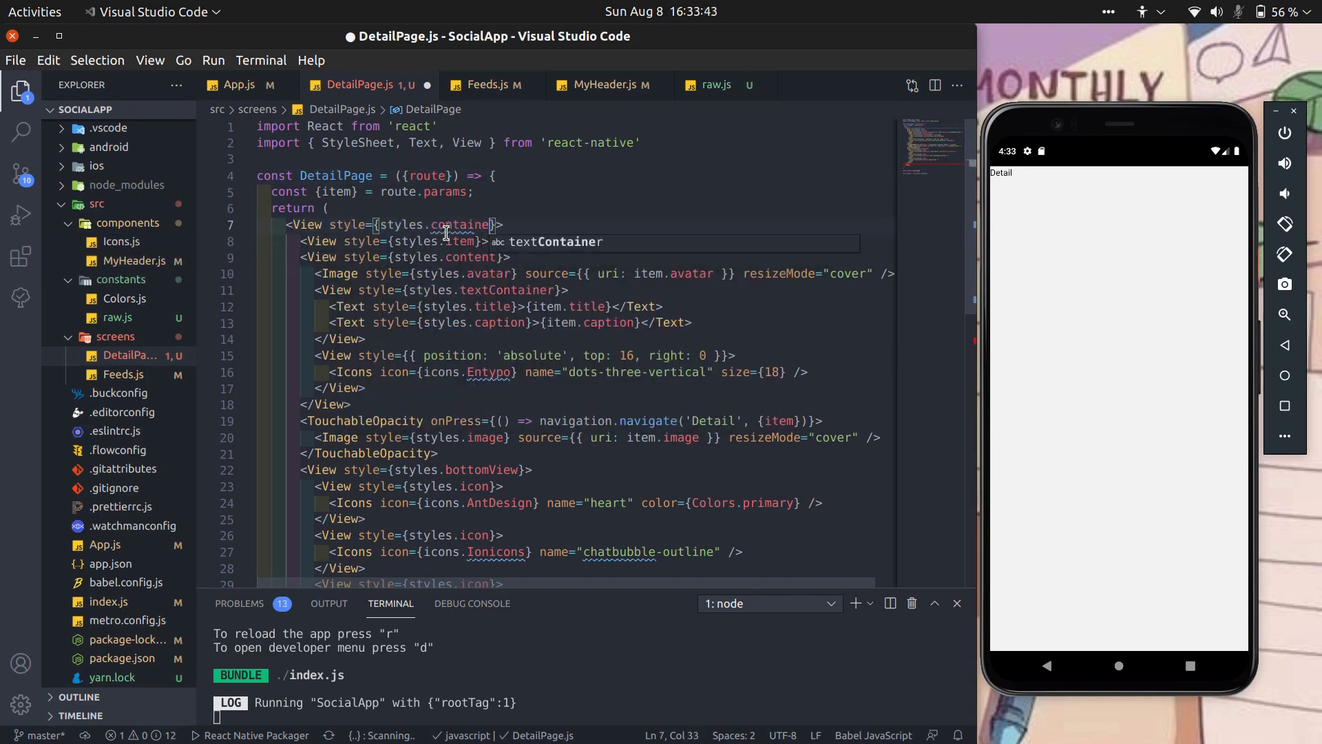
pyautogui.press('Tab')
# Step: Copy the container style entry from Feeds.js into the DetailPage styles
pyautogui.click(487, 85)
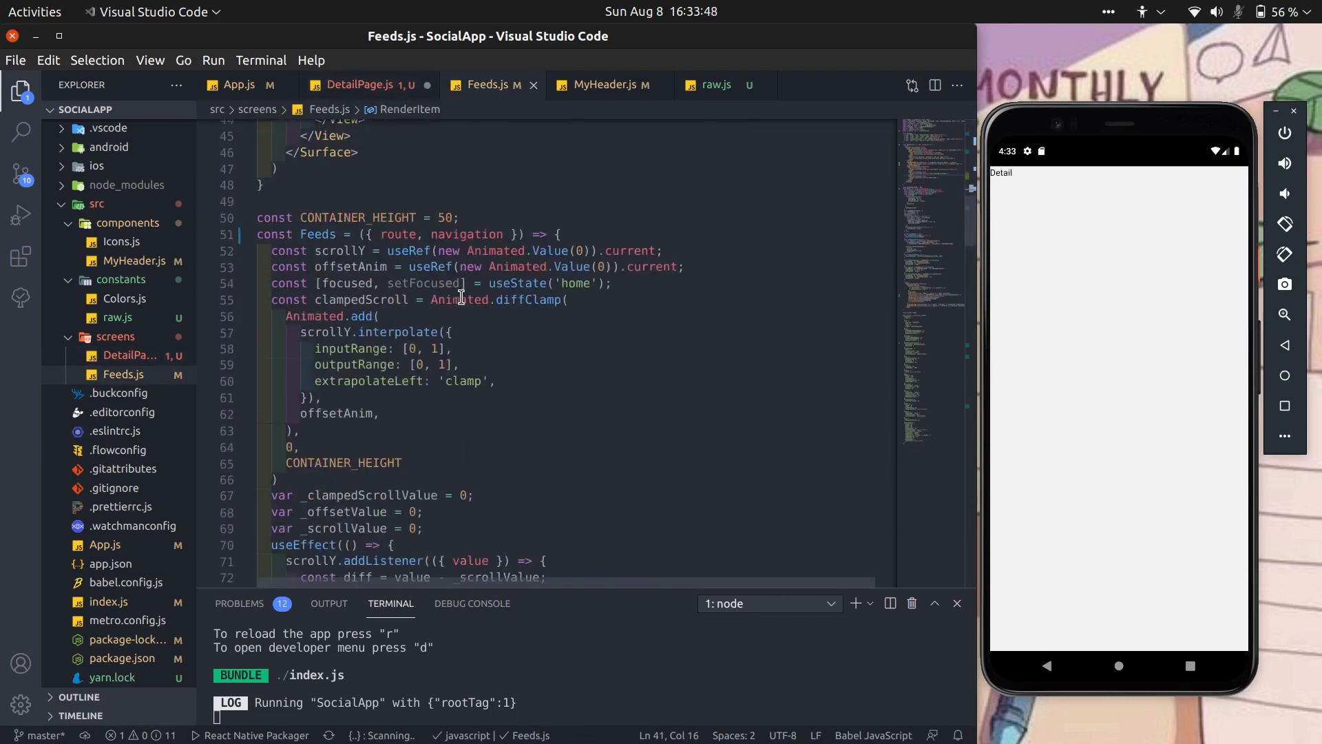
pyautogui.scroll(-15, 414, 310)
pyautogui.moveTo(271, 193); pyautogui.dragTo(285, 226)
pyautogui.hotkey('ctrl', 'c')
pyautogui.click(360, 84)
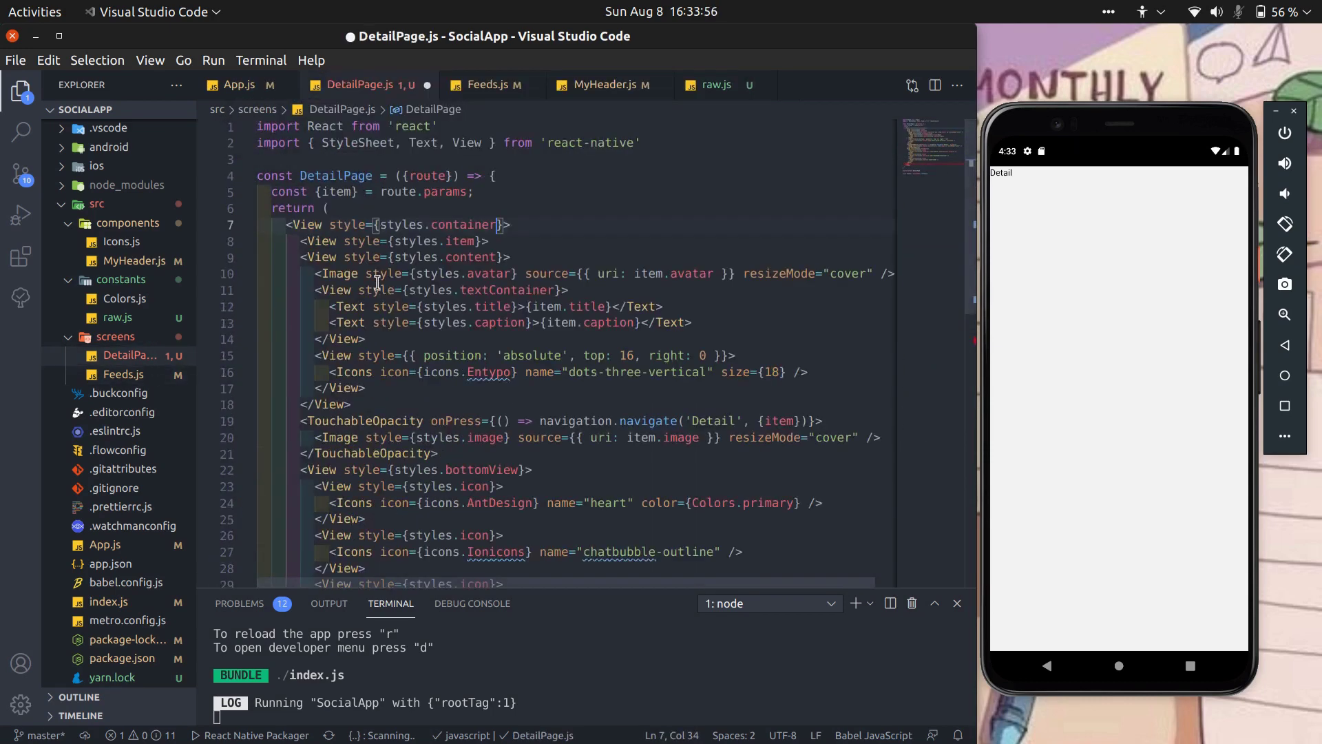
pyautogui.click(498, 270)
pyautogui.press('Return')
pyautogui.hotkey('ctrl', 'v')
# Step: Copy the remaining card style entries into DetailPage.js and save it
pyautogui.click(486, 85)
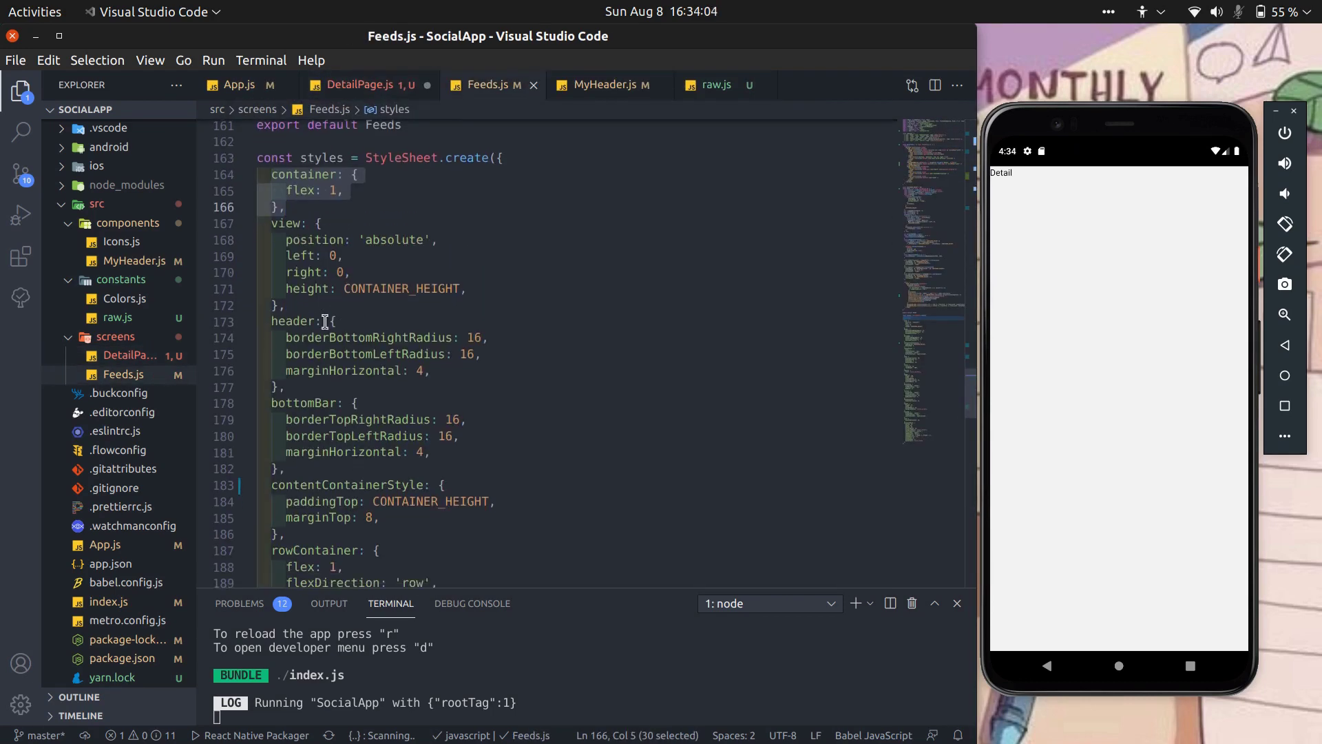
pyautogui.scroll(-8, 341, 310)
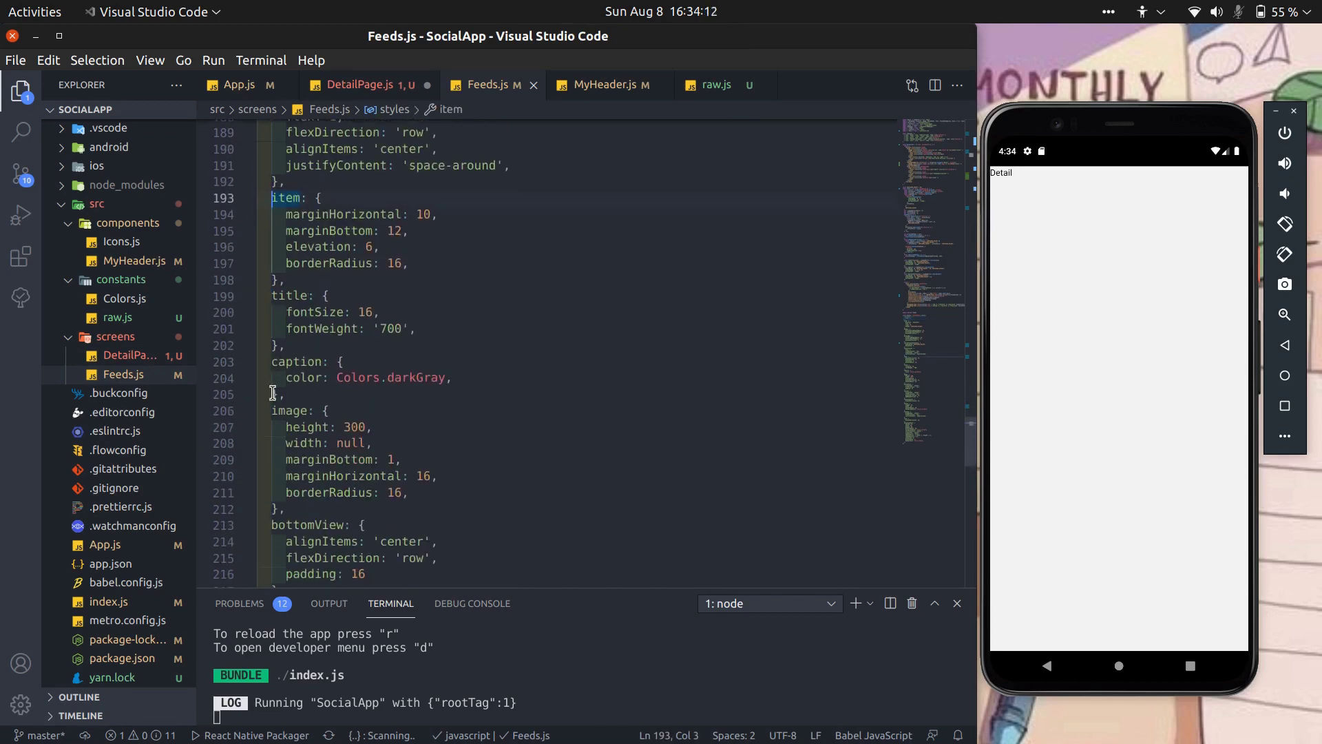
pyautogui.scroll(-5, 275, 281)
pyautogui.scroll(3, 275, 281)
pyautogui.click(274, 272)
pyautogui.scroll(-10, 284, 354)
pyautogui.keyDown('shift'); pyautogui.click(301, 558); pyautogui.keyUp('shift')
pyautogui.hotkey('ctrl', 'c')
pyautogui.click(360, 85)
pyautogui.hotkey('ctrl', 'v')
pyautogui.scroll(12, 474, 377)
pyautogui.click(338, 287)
pyautogui.hotkey('ctrl', 's')
pyautogui.scroll(-3, 491, 434)
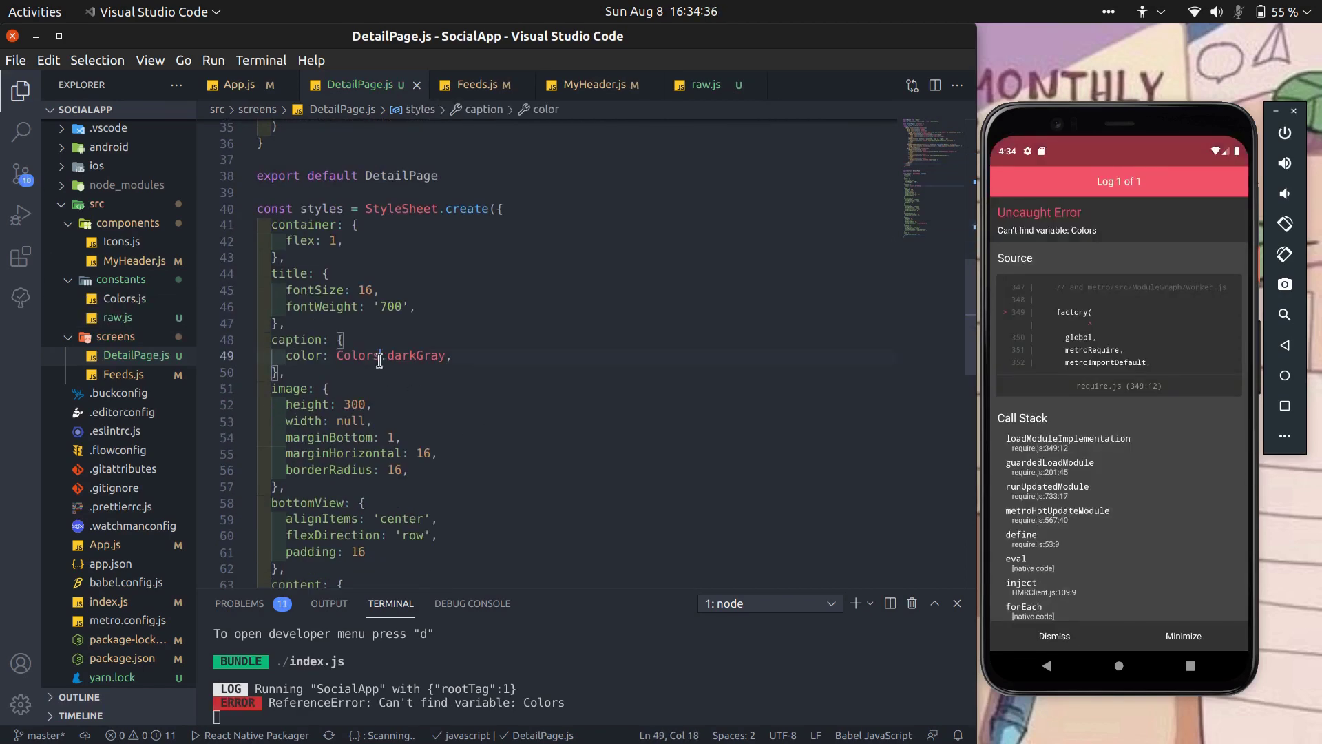
pyautogui.scroll(12, 491, 435)
# Step: Add the TouchableOpacity and Icons imports via quick fixes
pyautogui.click(424, 437)
pyautogui.press('Return')
pyautogui.click(376, 388)
pyautogui.hotkey('ctrl', '.')
pyautogui.press('Return')
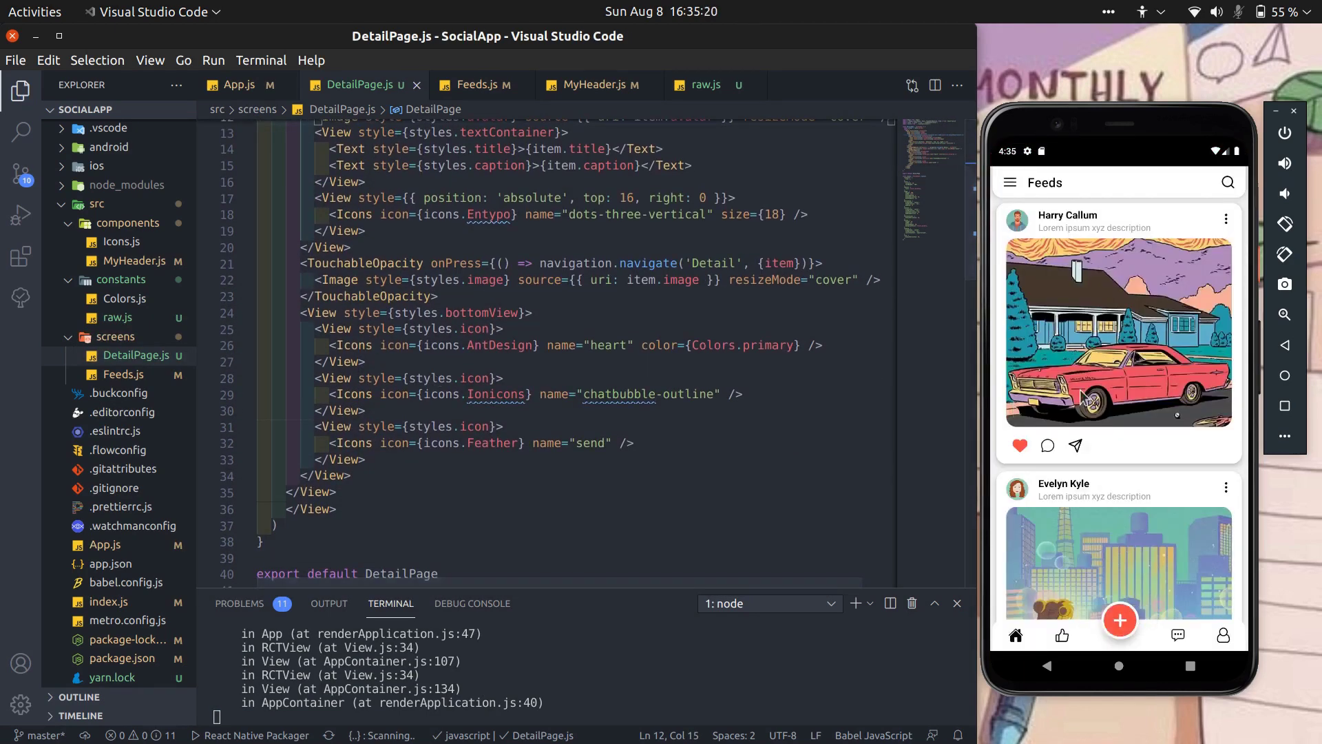
# Step: Open Harry Callum's detail, then add a textContainer-styled View with an empty Text below the icon row
pyautogui.click(1082, 394)
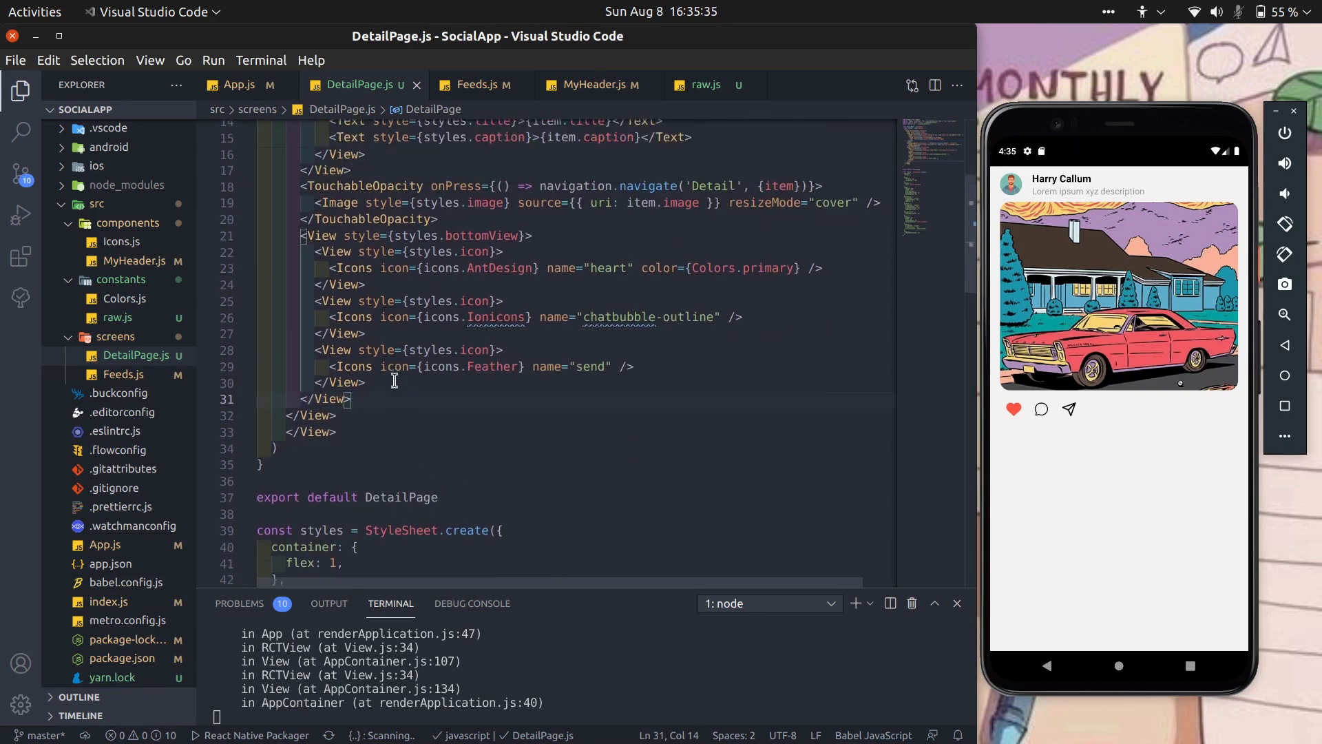
pyautogui.press('Return')
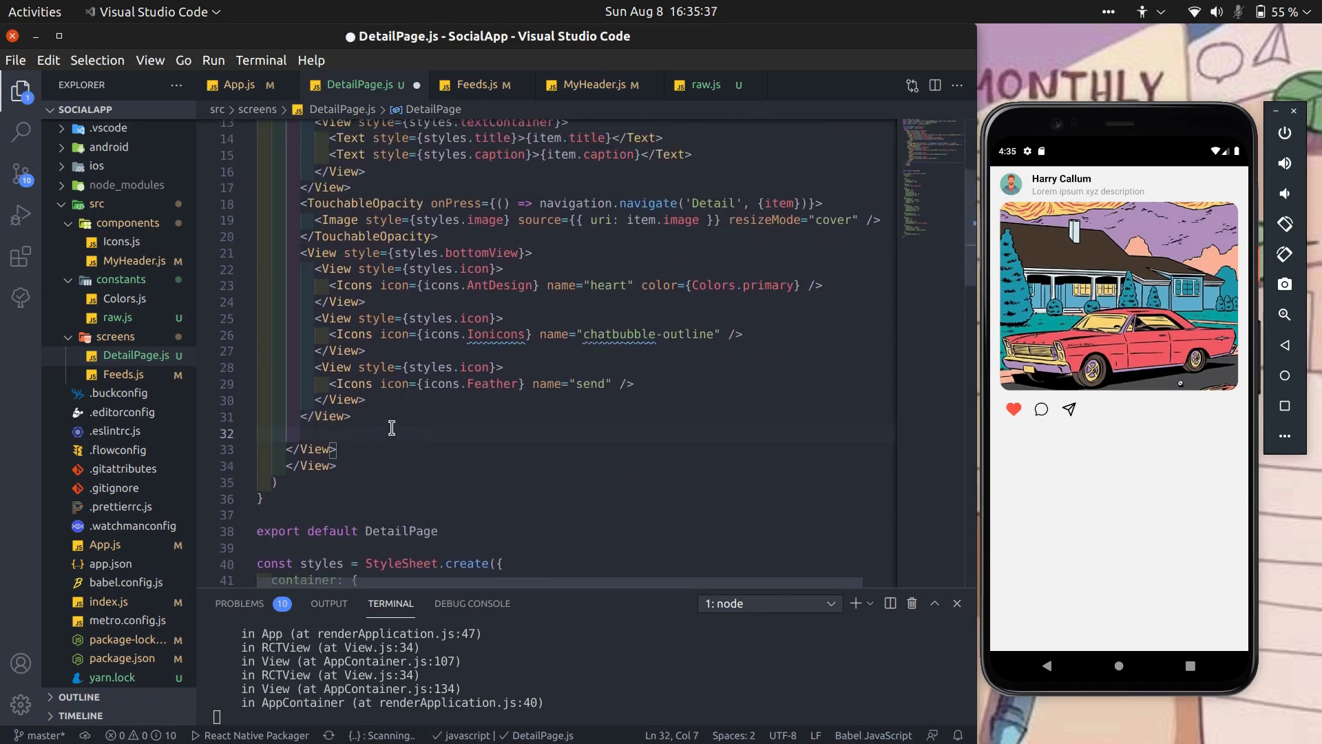
pyautogui.write('View>')
pyautogui.press('Return')
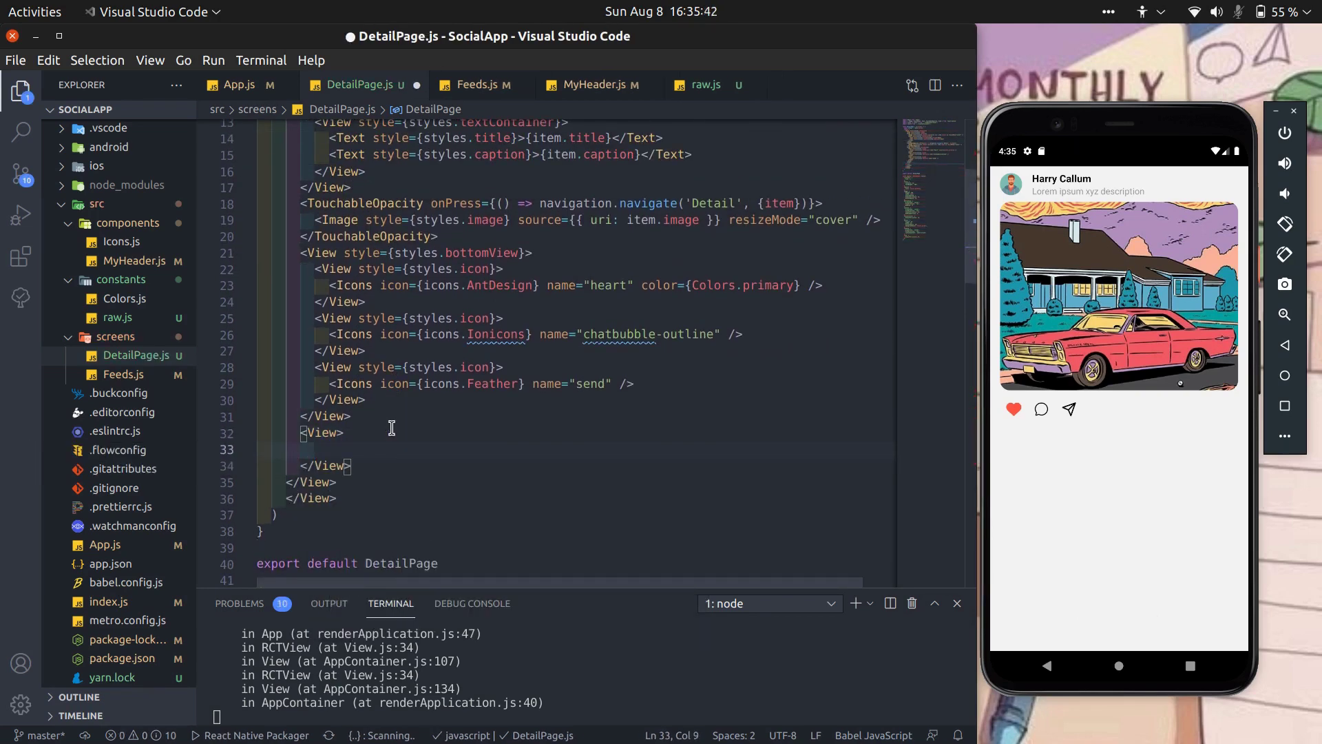
pyautogui.write('<Text></Text>')
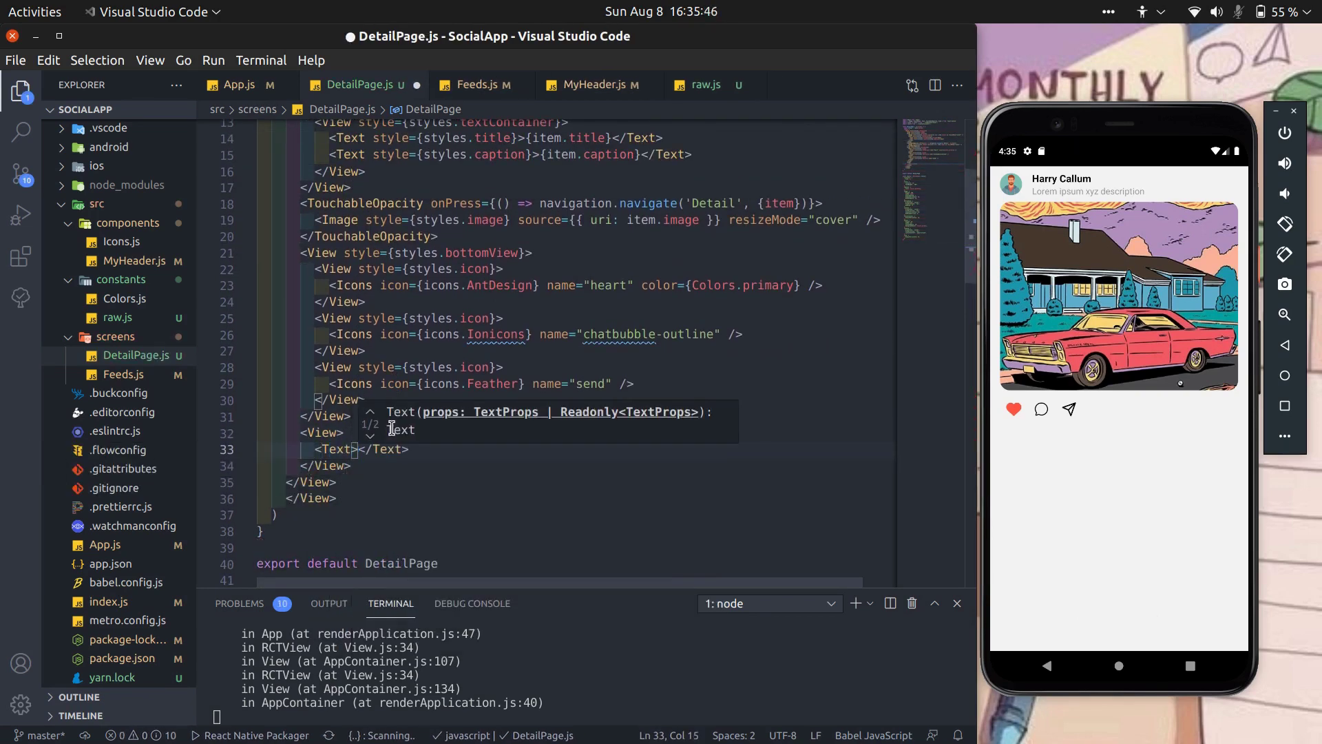
pyautogui.click(344, 433)
pyautogui.scroll(-1, 345, 433)
pyautogui.write('style')
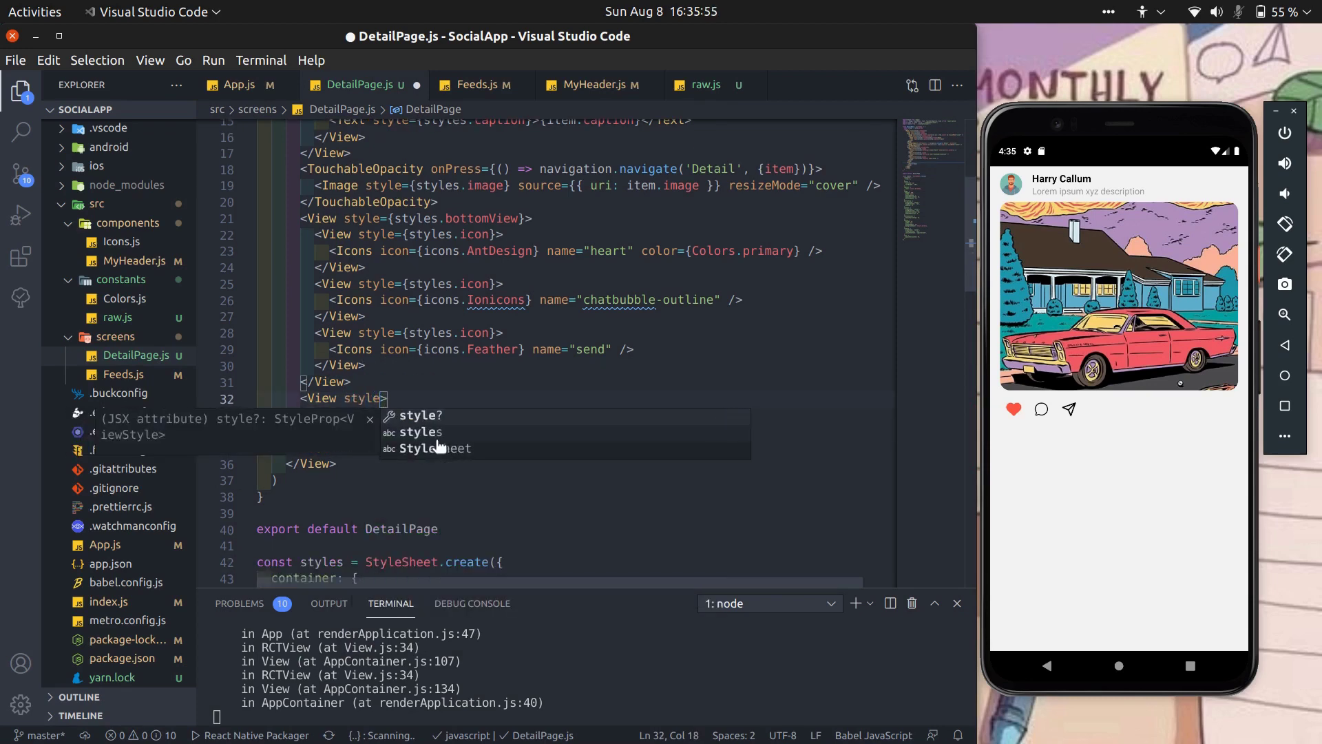
pyautogui.write('={')
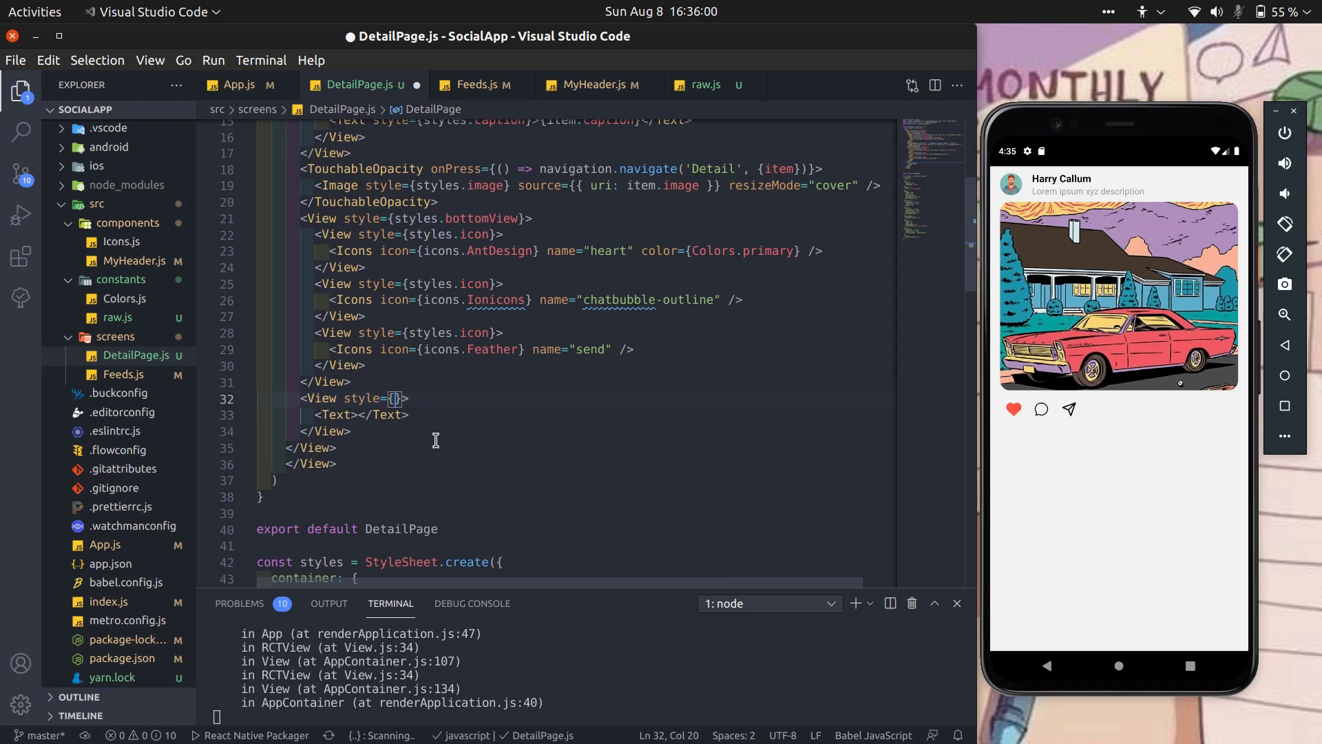
pyautogui.write('styles.text')
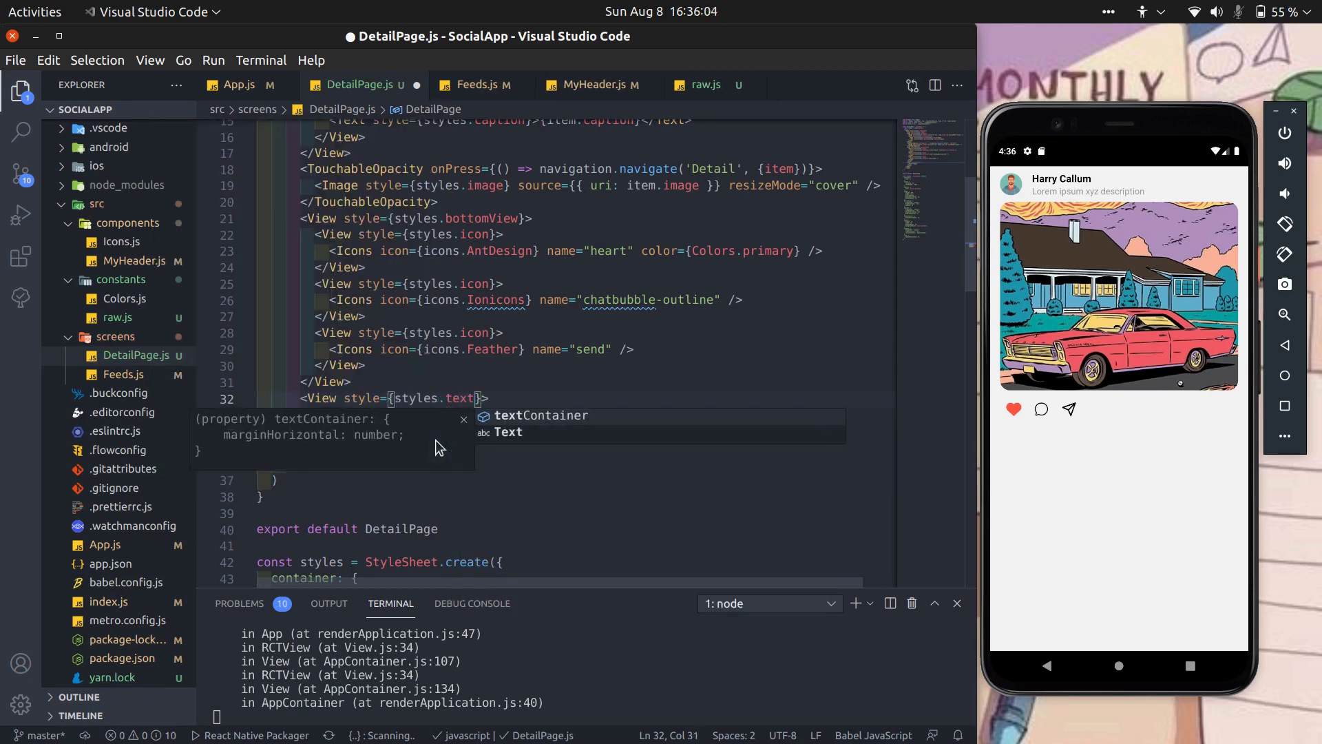
pyautogui.press('Return')
pyautogui.press('Down')
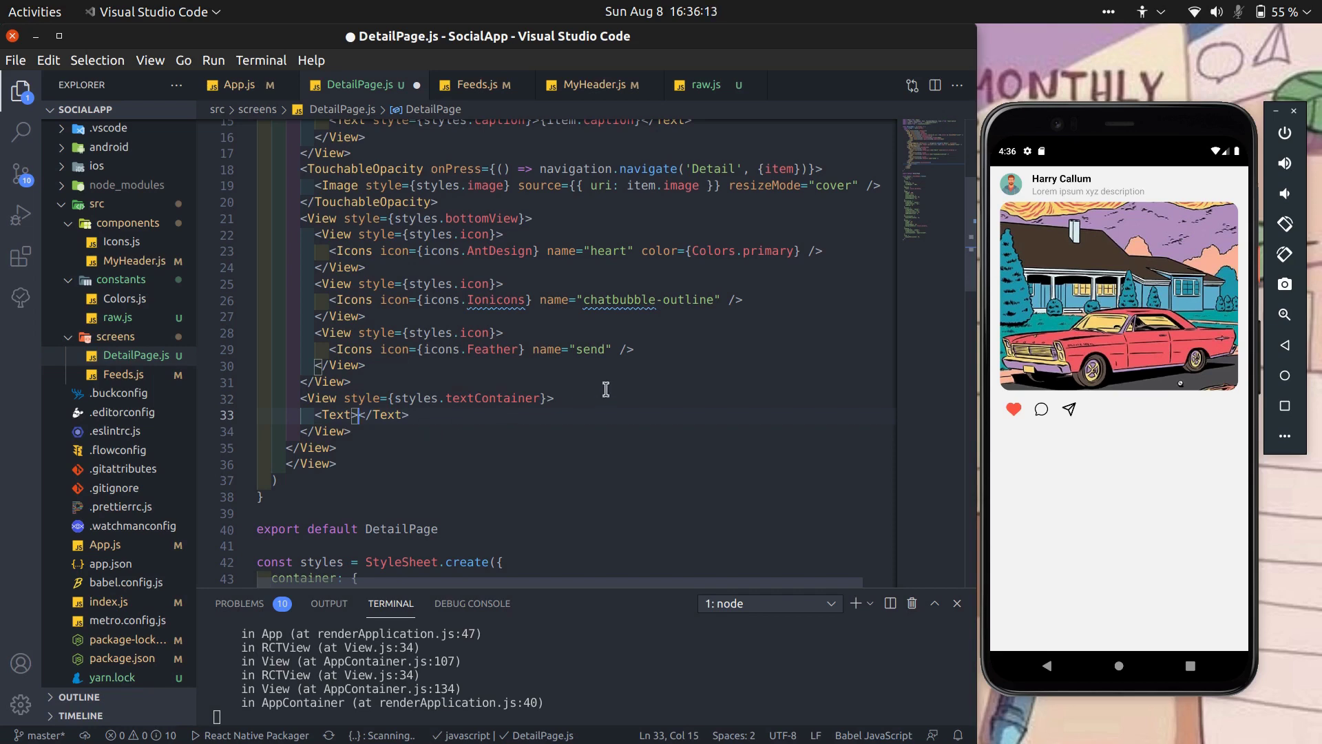
pyautogui.scroll(-2, 568, 383)
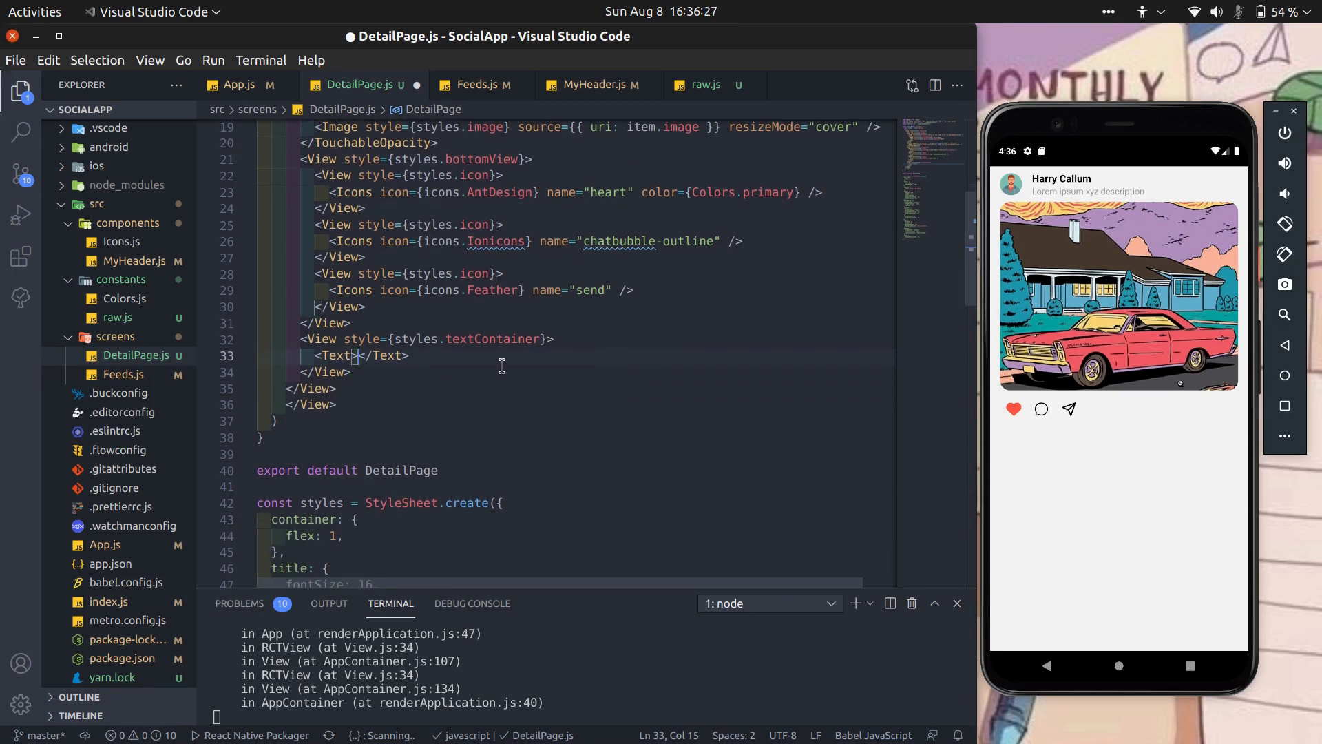
# Step: Copy the first Lorem Ipsum paragraph from lipsum.com in the browser
pyautogui.click(25, 63)
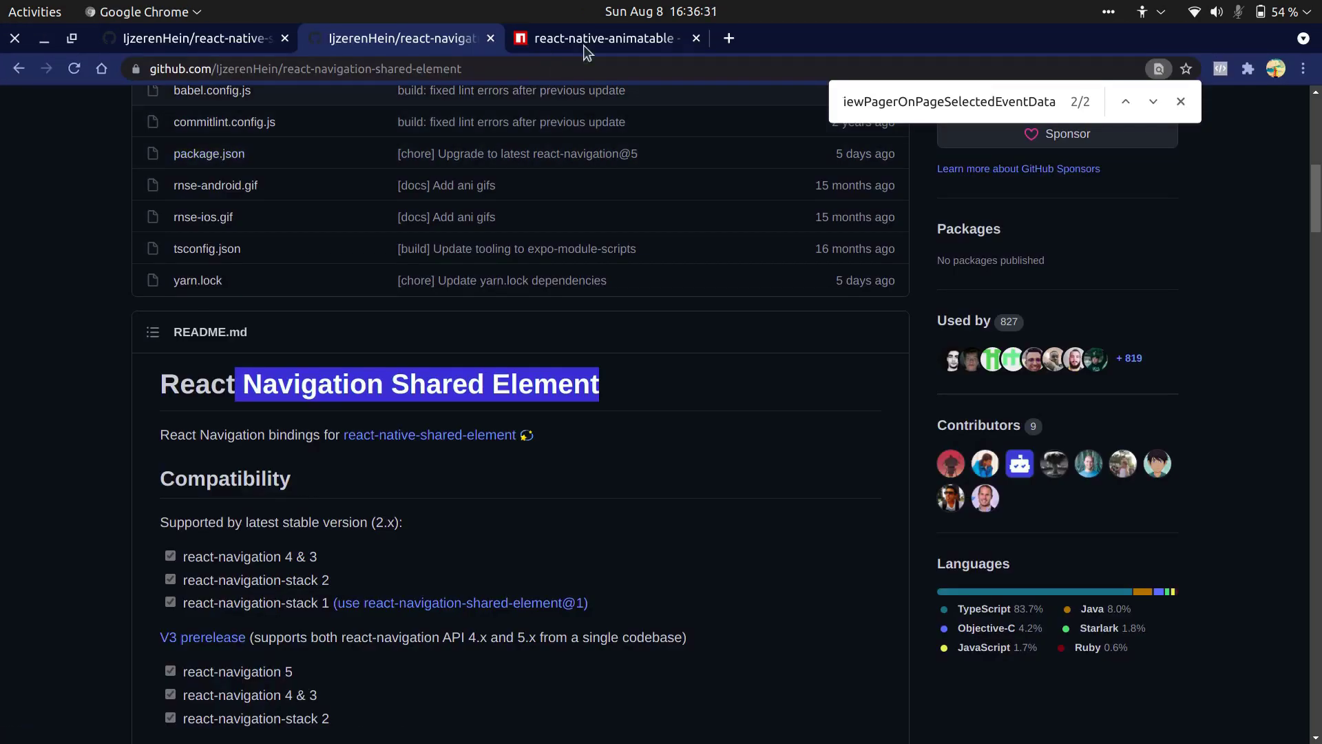
pyautogui.click(701, 42)
pyautogui.write('loram')
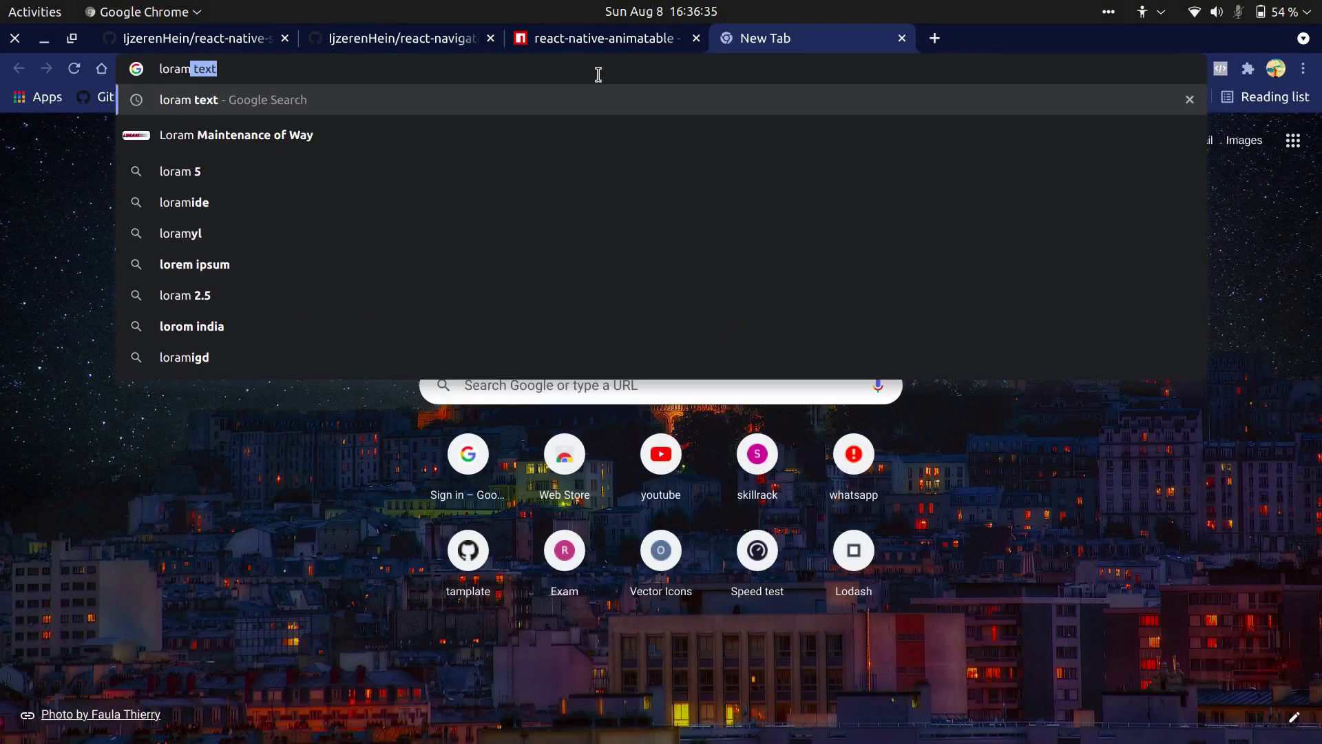
pyautogui.press('Return')
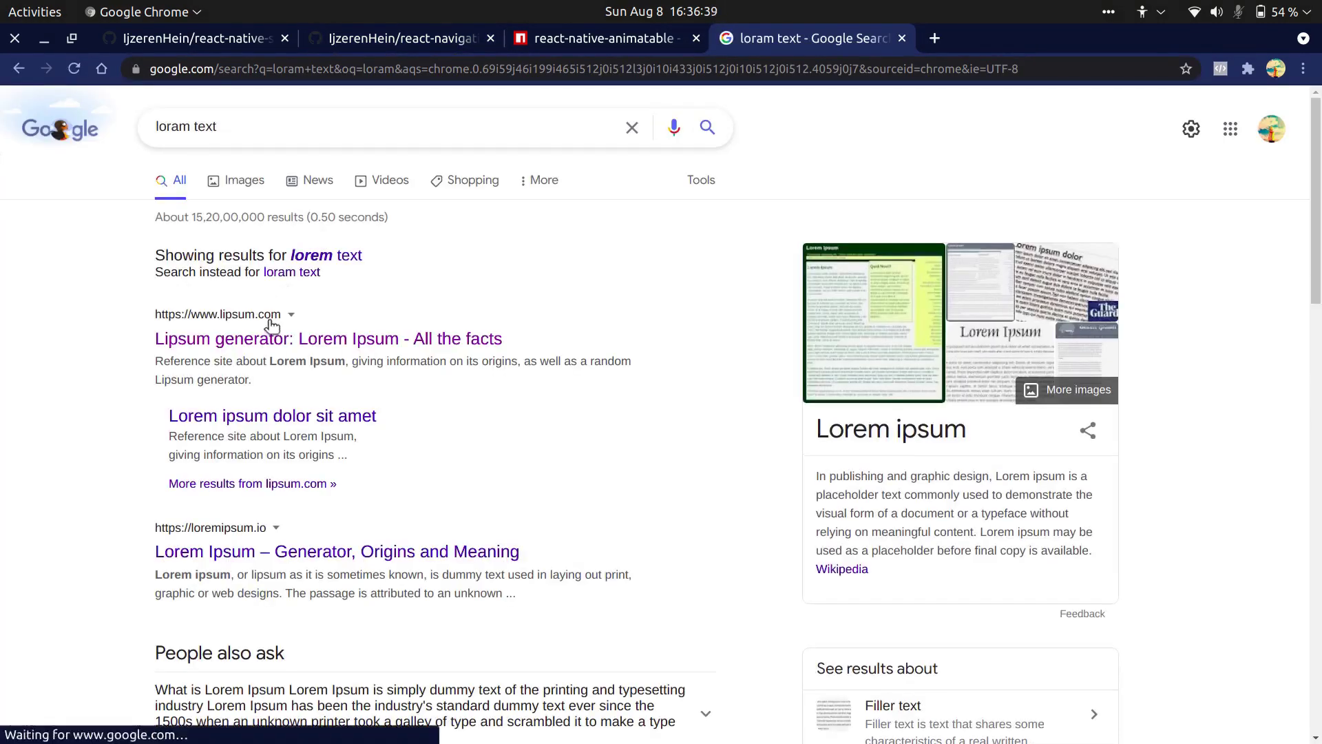
pyautogui.click(279, 418)
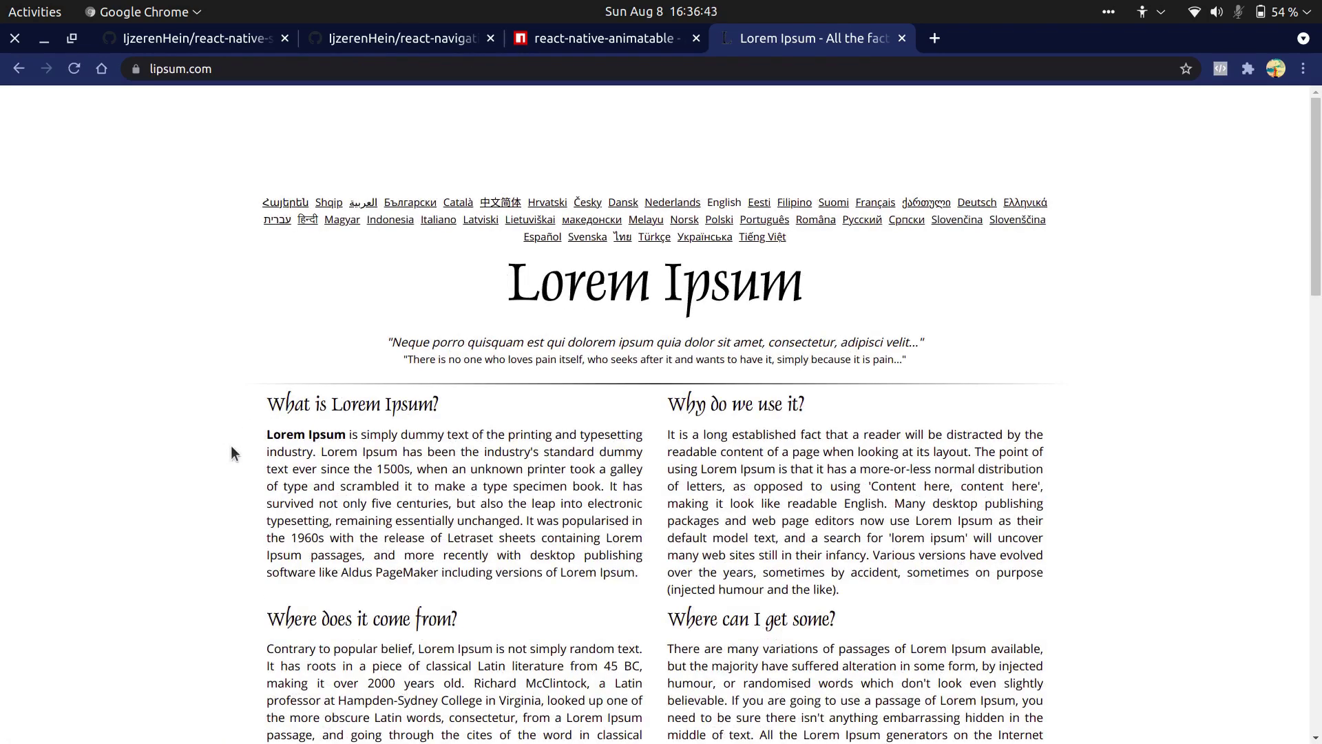
pyautogui.moveTo(841, 593); pyautogui.dragTo(390, 476)
pyautogui.click(274, 441)
pyautogui.moveTo(269, 434); pyautogui.dragTo(597, 538)
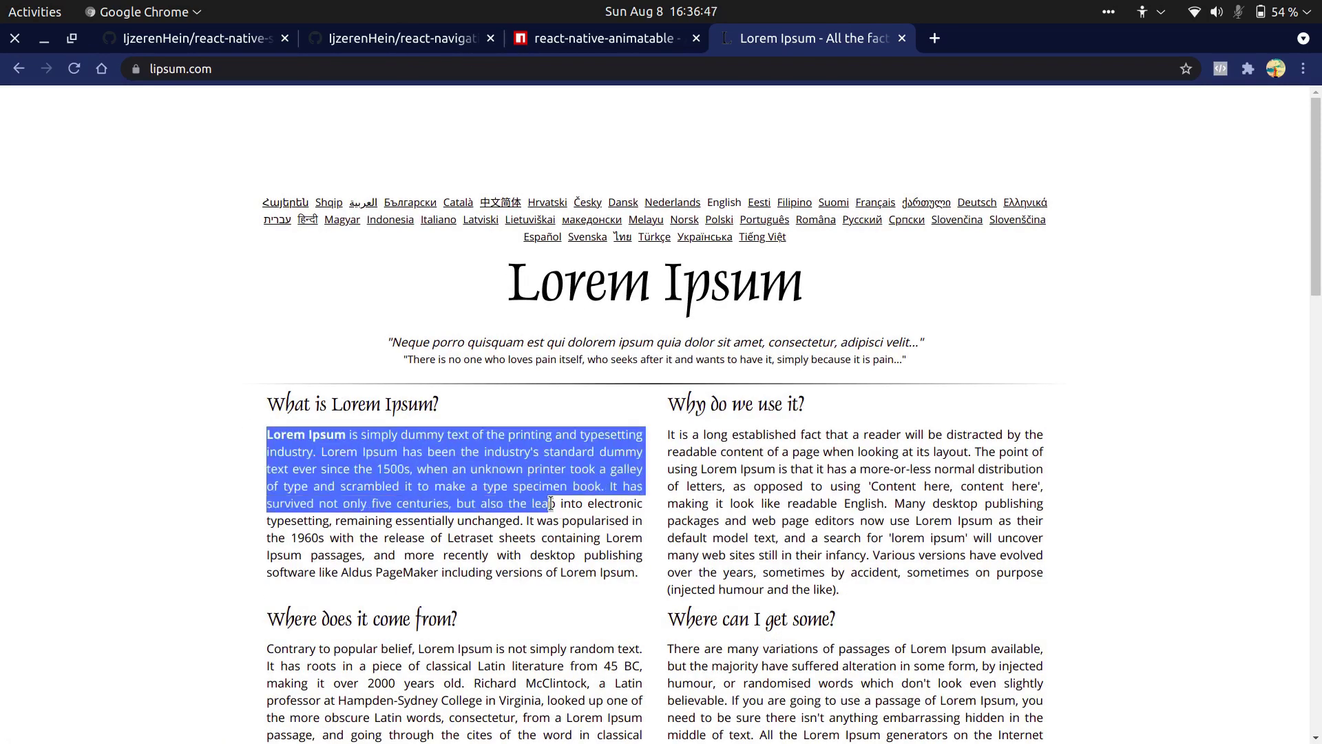
pyautogui.hotkey('ctrl', 'c')
# Step: Paste the Lorem Ipsum paragraph into the detail page's Text element and save
pyautogui.hotkey('alt', 'Tab')
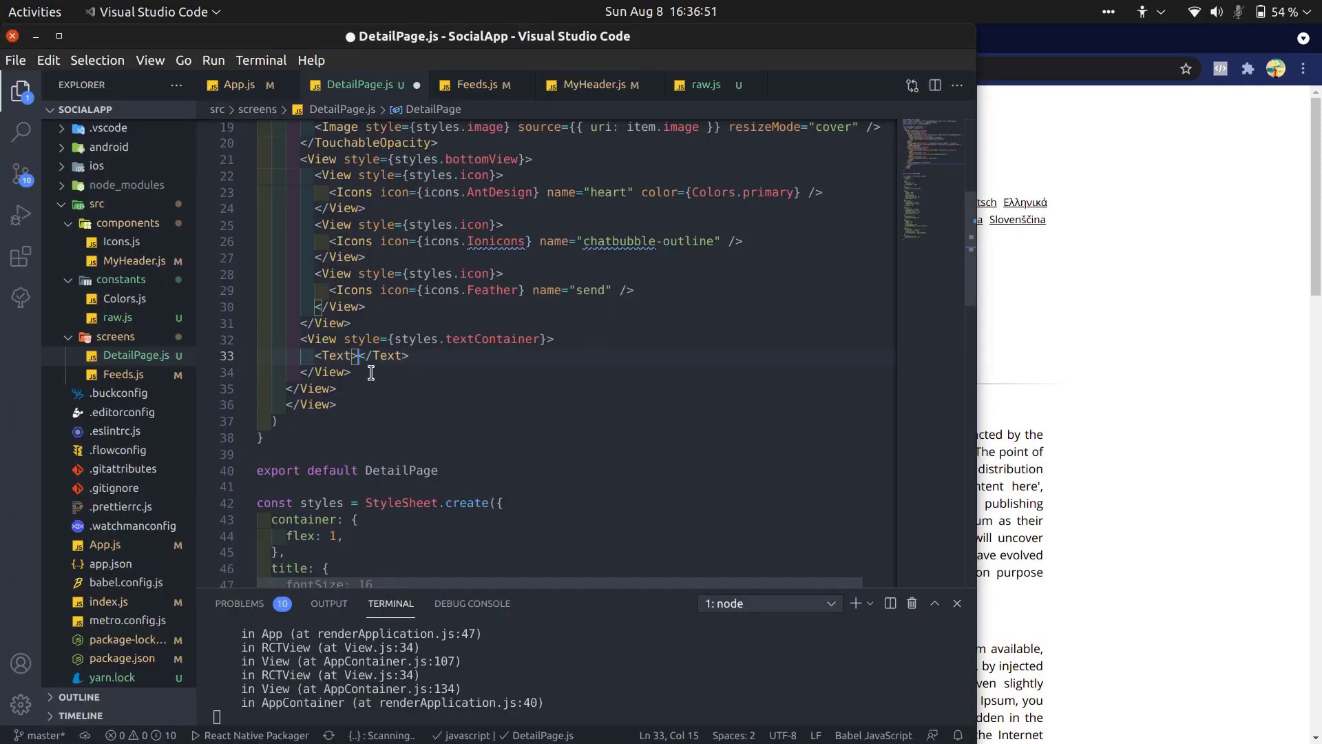
pyautogui.hotkey('ctrl', 'v')
pyautogui.press('Home')
pyautogui.hotkey('ctrl', 's')
pyautogui.hotkey('alt', 'Tab')
pyautogui.hotkey('alt', 'Tab')
pyautogui.write('style={styles.te')
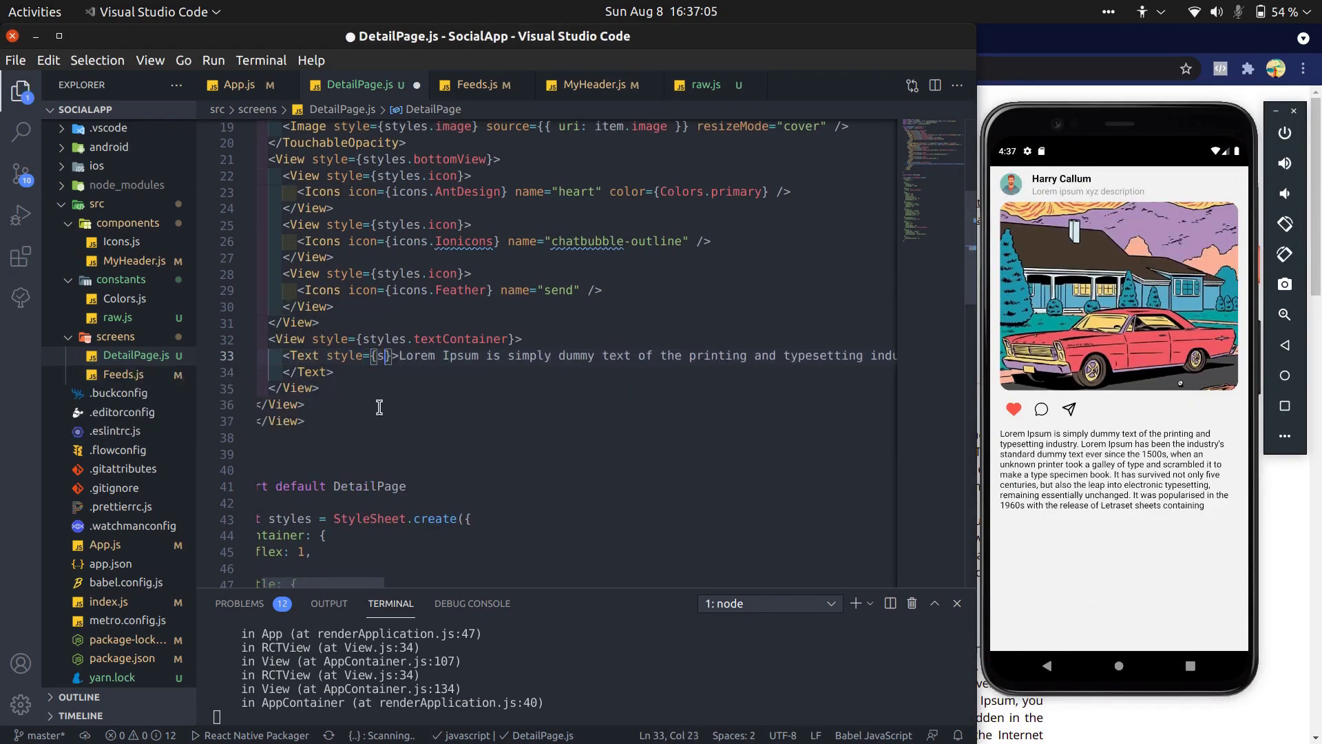
pyautogui.write('xt')
# Step: Give the Text style={styles.text} with a 16-size text style, and save
pyautogui.press('Escape')
pyautogui.scroll(-10, 446, 354)
pyautogui.click(326, 406)
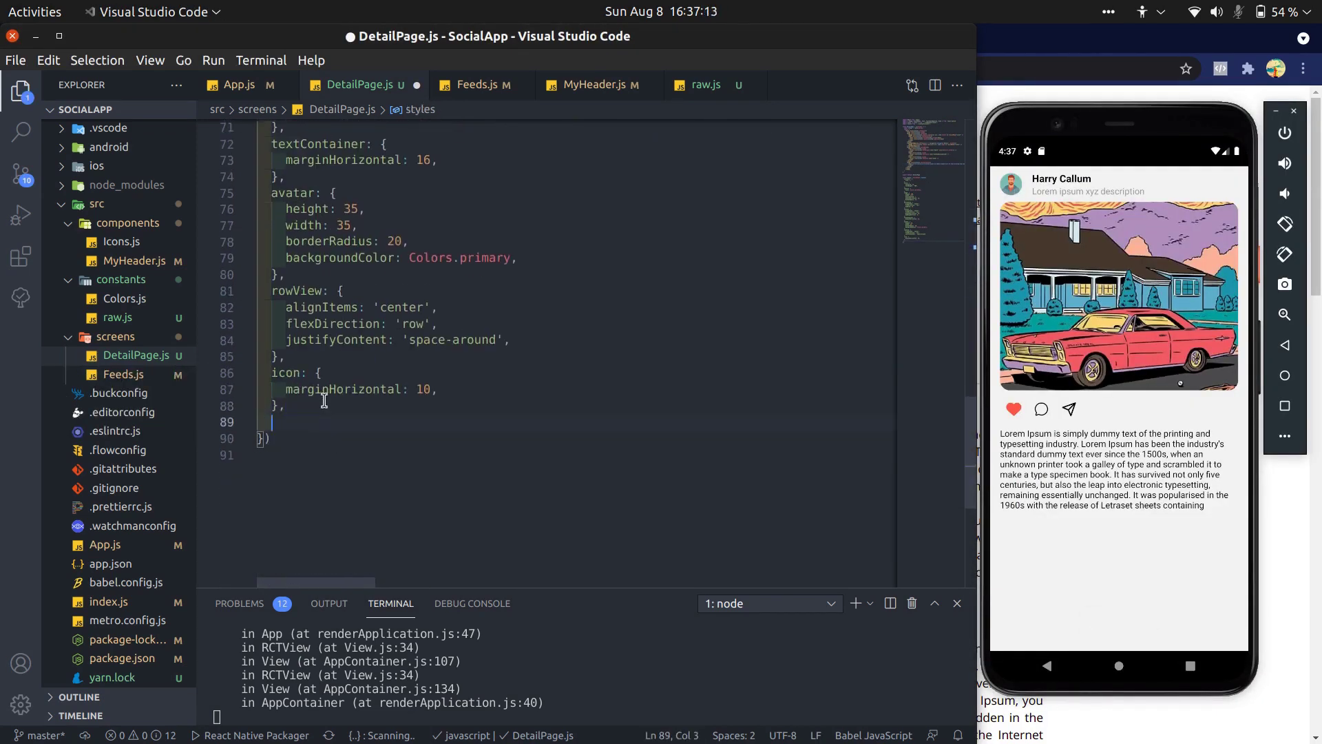
pyautogui.press('Return')
pyautogui.write('text: {')
pyautogui.press('Return')
pyautogui.write('fontSize: 14,')
pyautogui.press('Return')
pyautogui.write('b')
pyautogui.press('BackSpace')
pyautogui.hotkey('ctrl', 's')
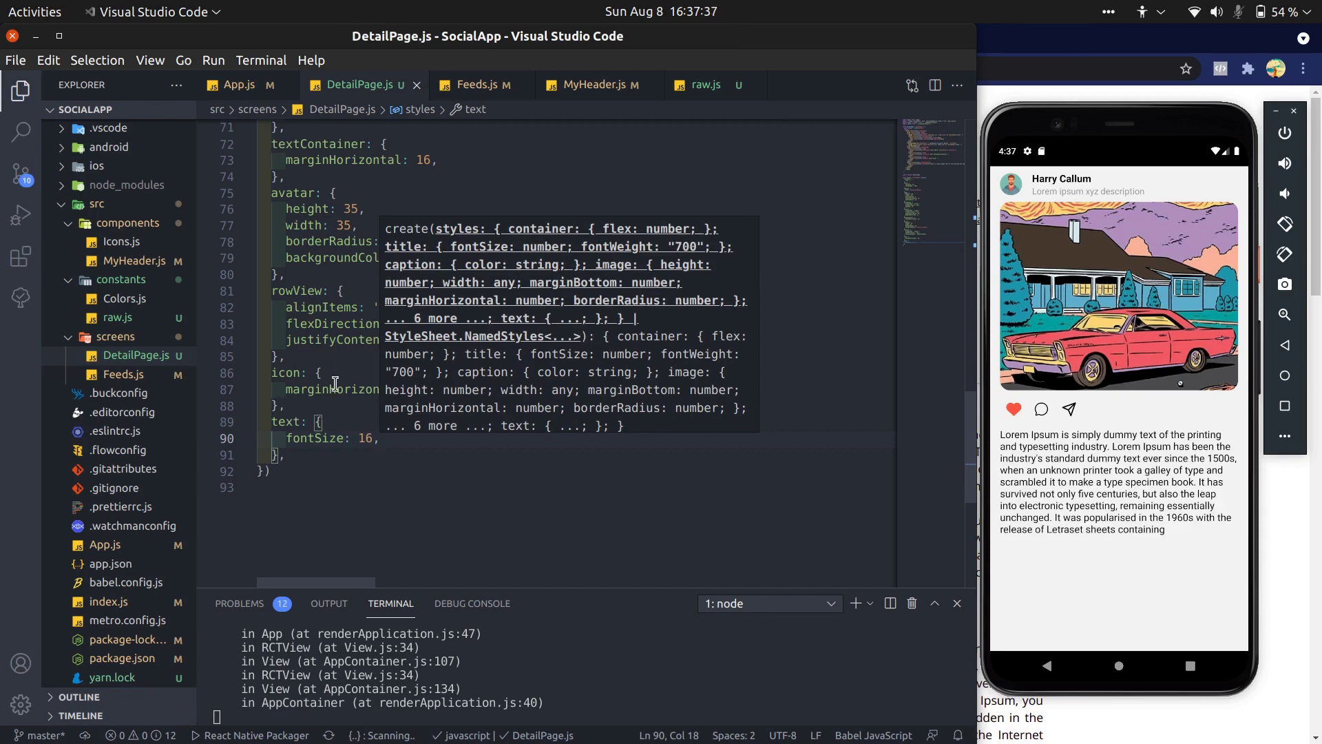
# Step: Raise the image style's height to 450 and save DetailPage.js
pyautogui.click(445, 390)
pyautogui.scroll(10, 427, 311)
pyautogui.scroll(10, 475, 311)
pyautogui.scroll(8, 516, 310)
pyautogui.keyDown('ctrl'); pyautogui.click(485, 421); pyautogui.keyUp('ctrl')
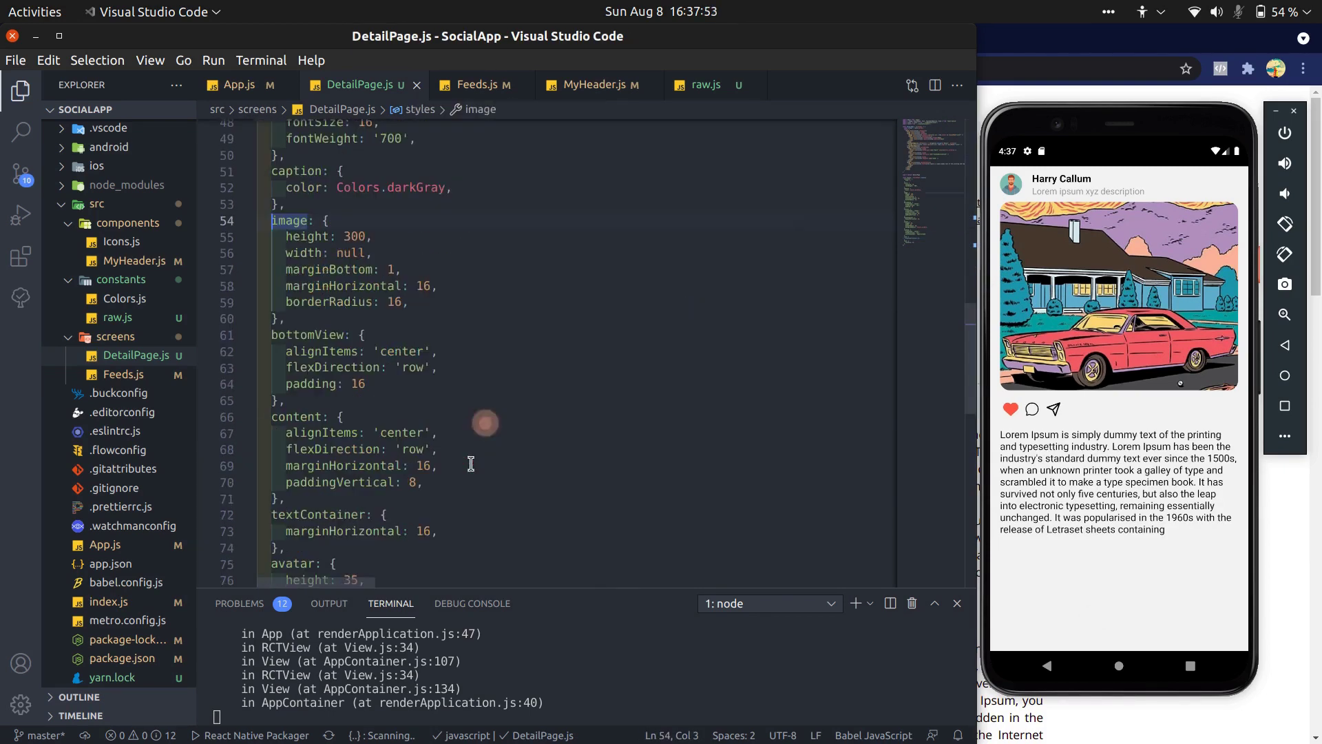
pyautogui.doubleClick(354, 236)
pyautogui.write('450')
pyautogui.hotkey('ctrl', 's')
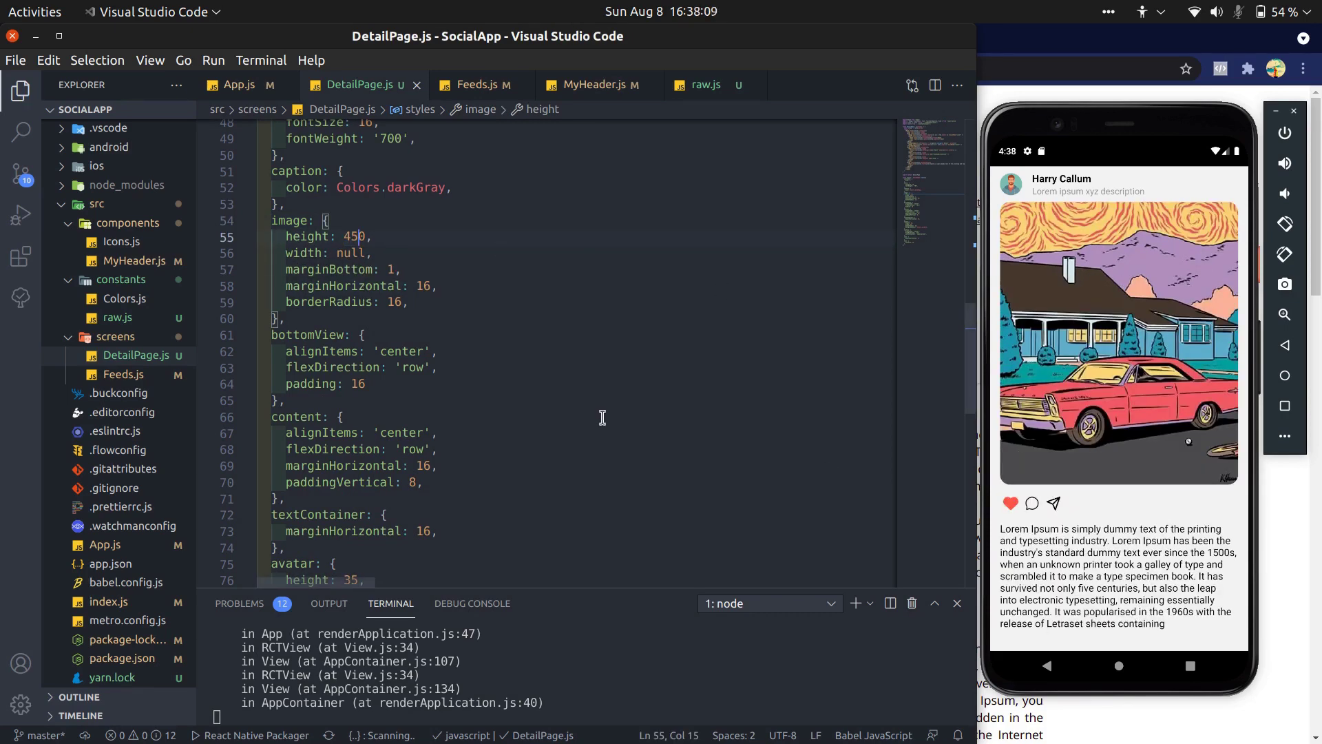
pyautogui.scroll(4, 603, 418)
pyautogui.click(1046, 665)
pyautogui.click(1043, 593)
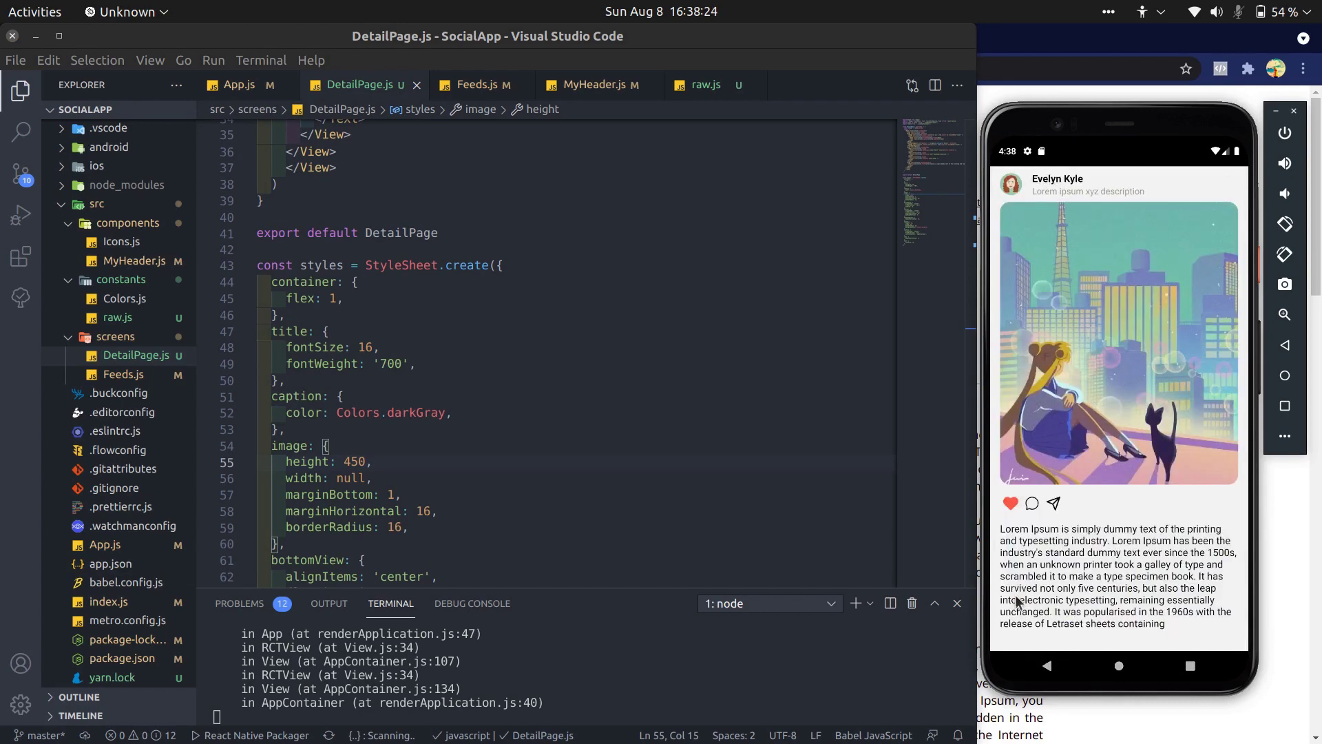
pyautogui.click(1047, 665)
pyautogui.click(1091, 374)
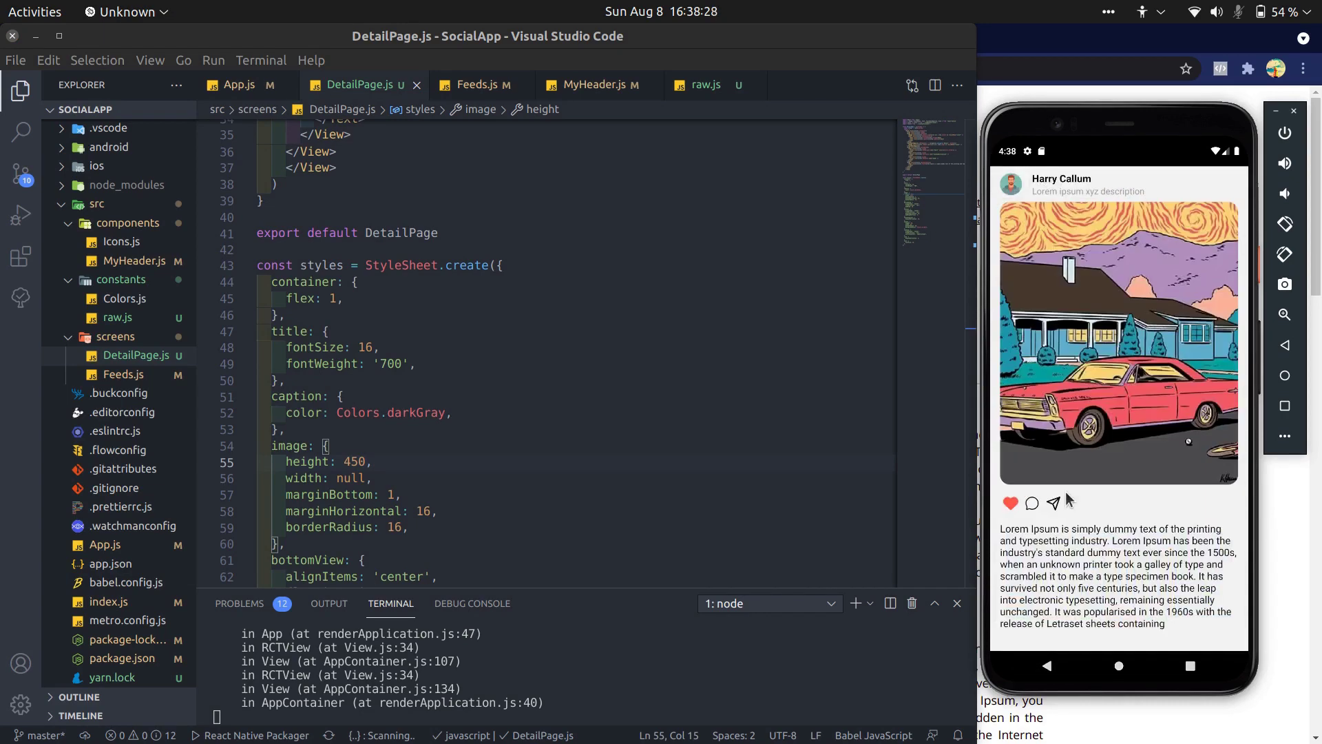
pyautogui.click(1046, 672)
pyautogui.click(1036, 562)
pyautogui.click(1047, 666)
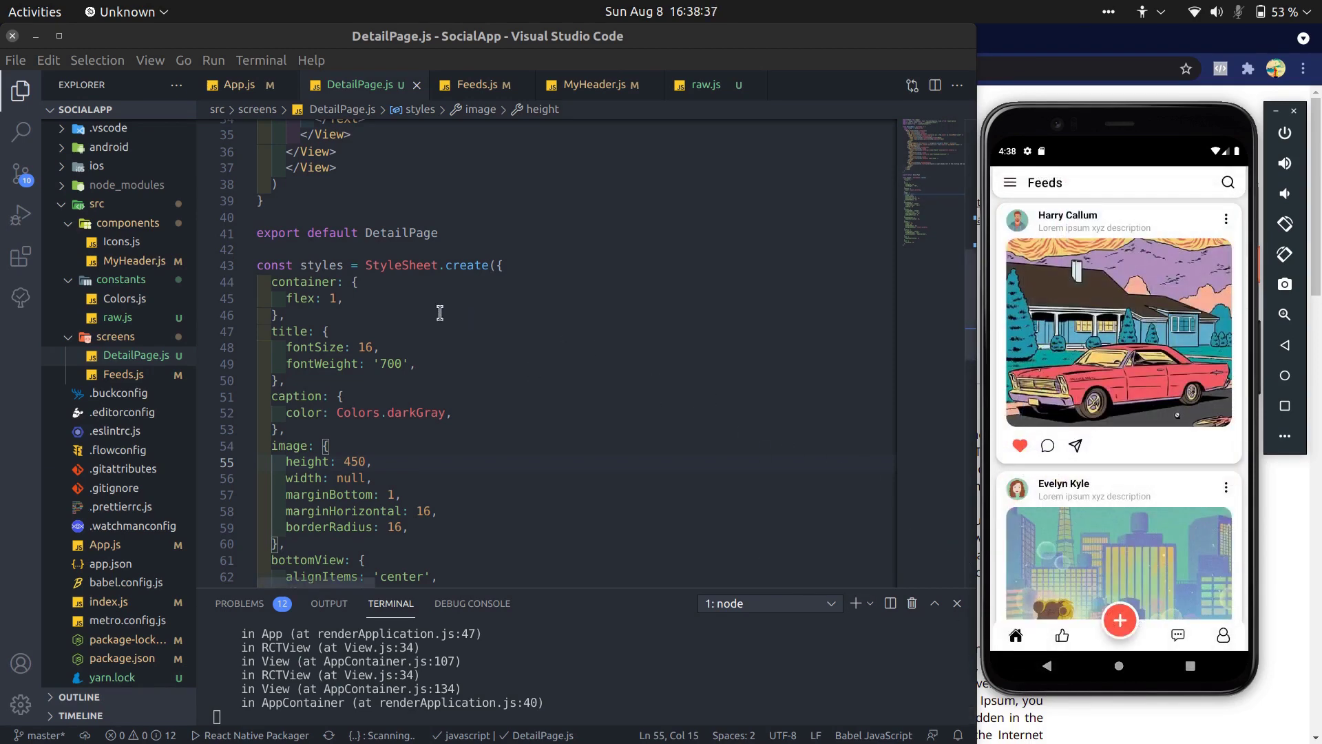
pyautogui.scroll(1, 439, 314)
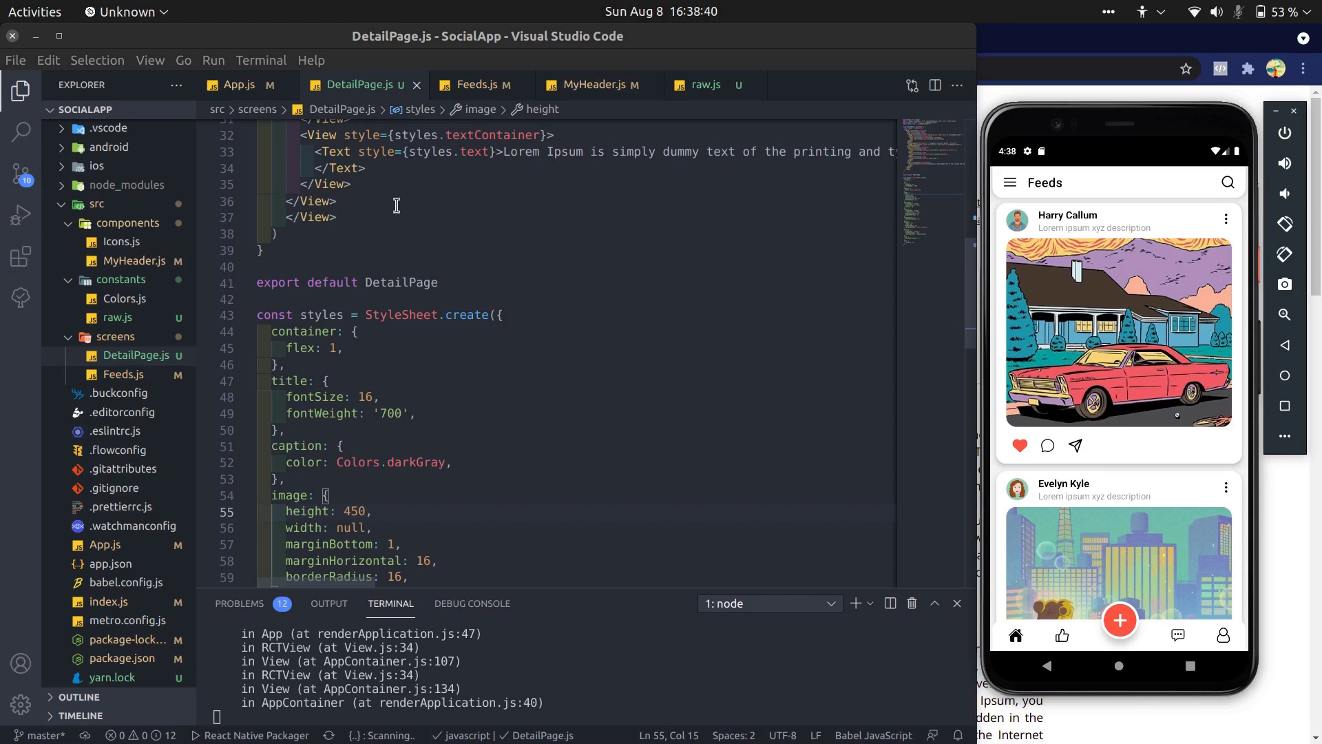
pyautogui.scroll(2, 392, 204)
pyautogui.scroll(1, 392, 258)
pyautogui.scroll(3, 303, 312)
pyautogui.scroll(3, 363, 290)
# Step: In Feeds.js, wrap the feed card Image in an auto-imported SharedElement tag
pyautogui.click(477, 84)
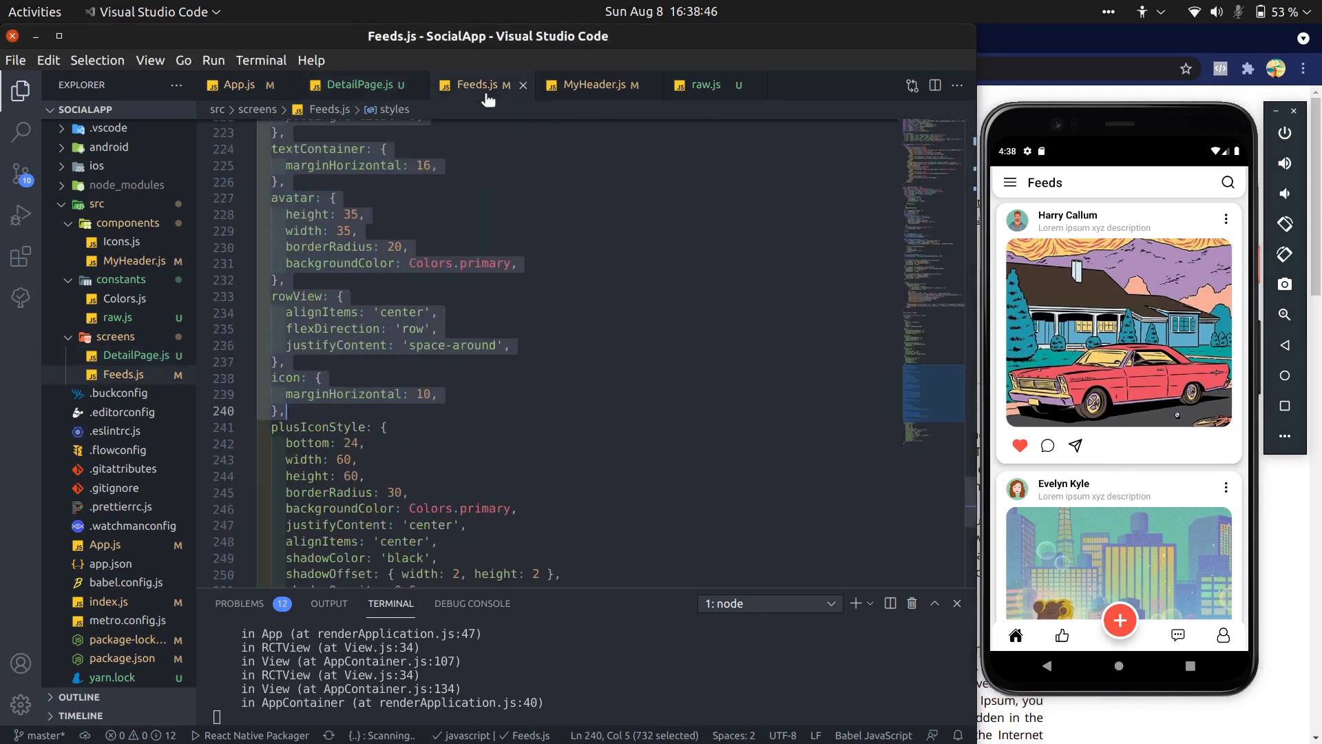
pyautogui.click(462, 283)
pyautogui.scroll(10, 462, 283)
pyautogui.scroll(10, 462, 283)
pyautogui.scroll(5, 462, 283)
pyautogui.scroll(-3, 462, 283)
pyautogui.scroll(10, 463, 284)
pyautogui.scroll(10, 462, 283)
pyautogui.scroll(-2, 323, 393)
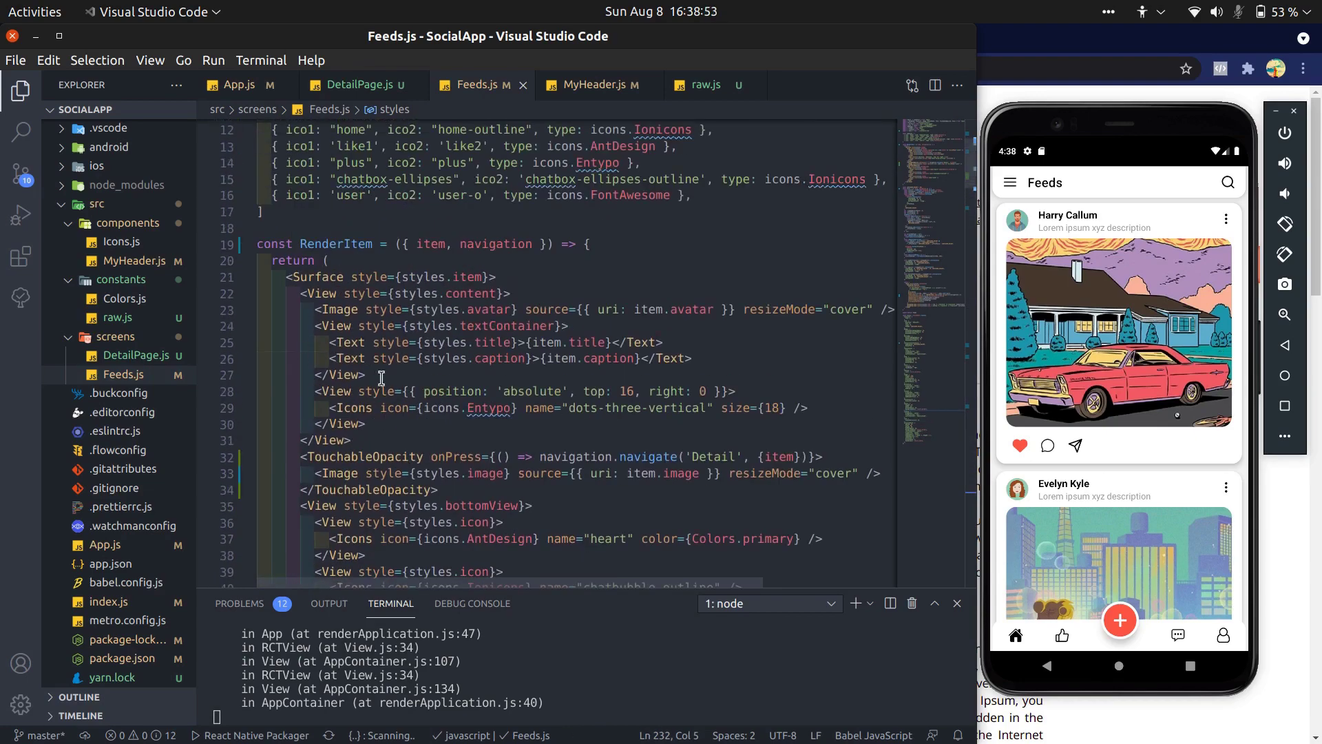
pyautogui.scroll(-2, 399, 394)
pyautogui.click(310, 387)
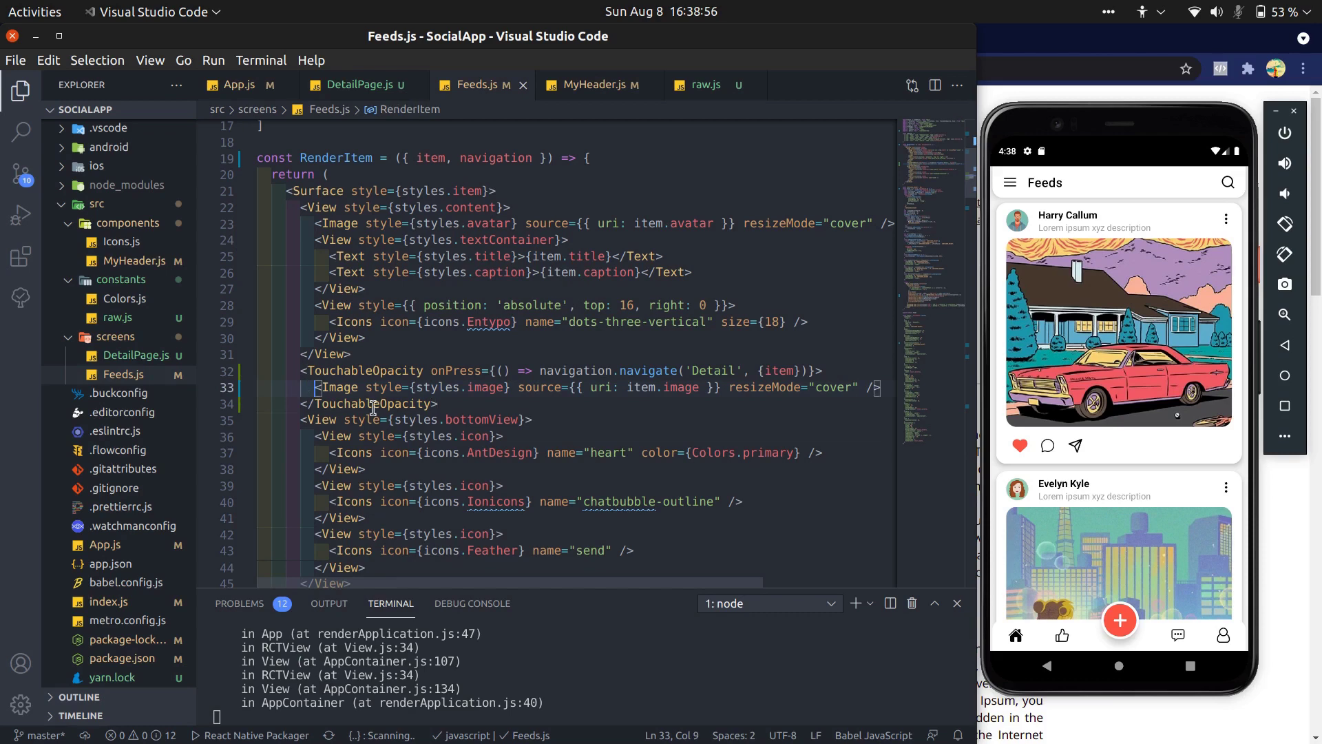
pyautogui.hotkey('ctrl', 'shift', 'Return')
pyautogui.write('Shared')
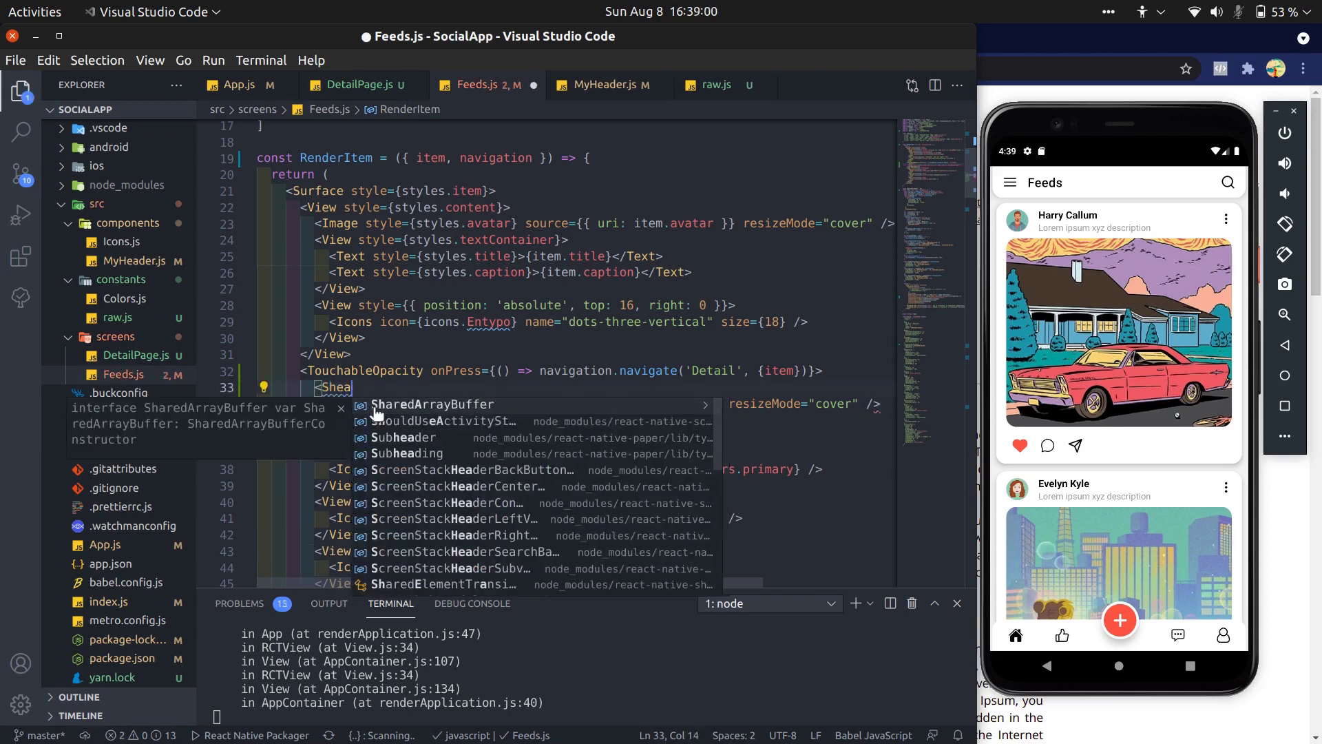
pyautogui.write('Ele')
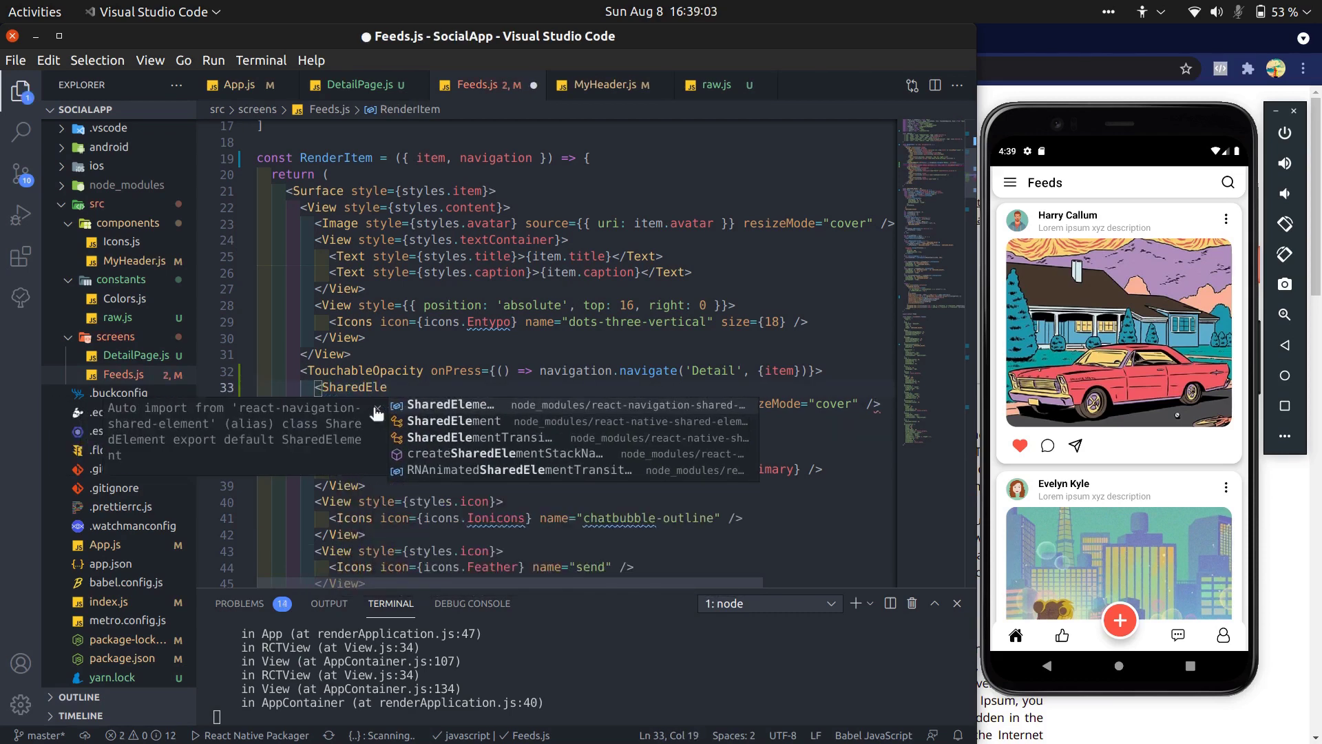
pyautogui.press('Return')
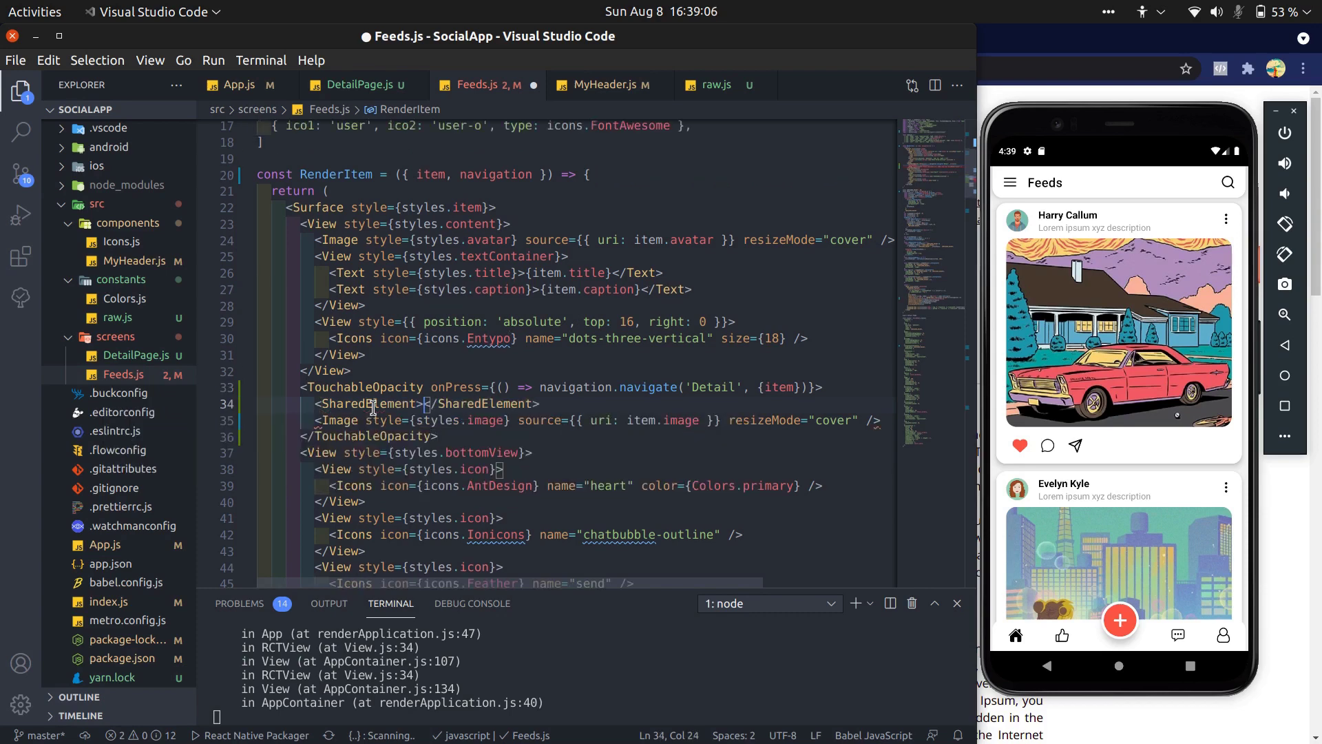
pyautogui.write('>')
pyautogui.press('Down')
pyautogui.press('End')
pyautogui.press('Return')
pyautogui.write('</SharedElement>')
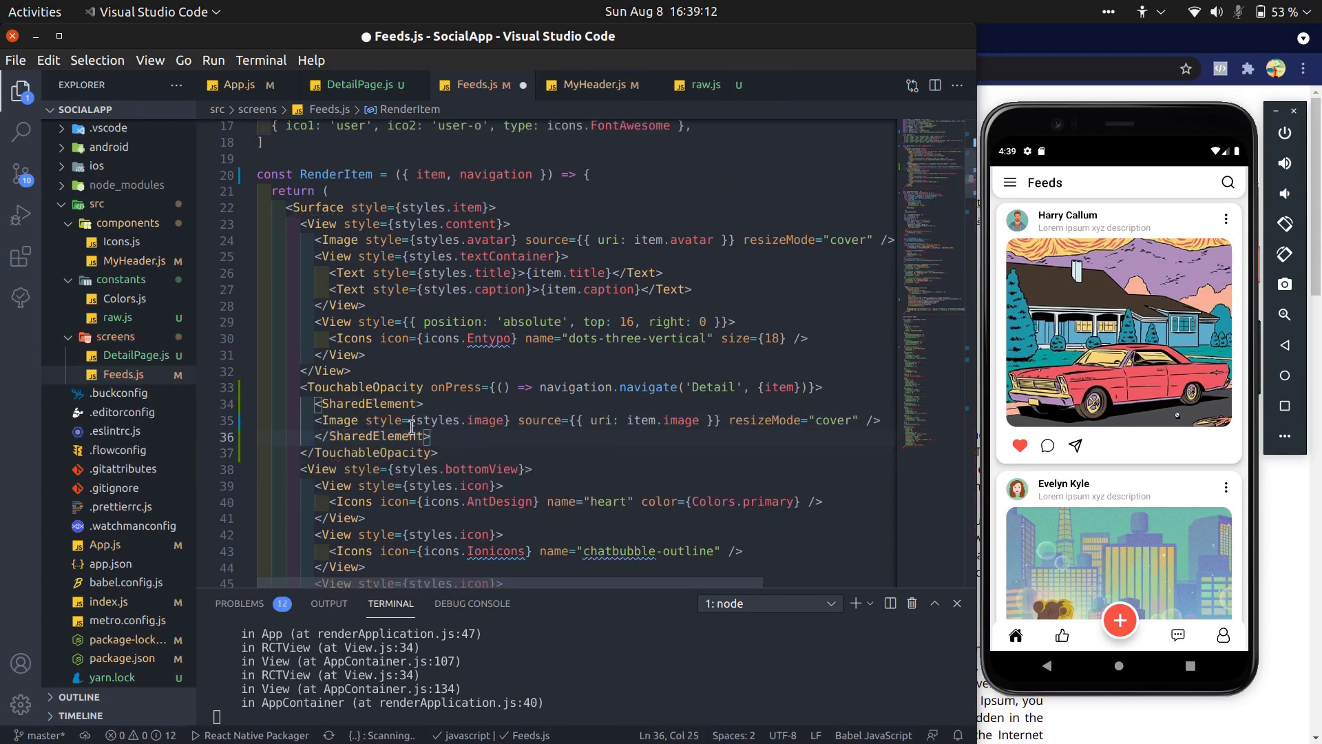
# Step: Set the SharedElement id to `item.${item.image}.image`, reformat, and save Feeds.js
pyautogui.doubleClick(367, 403)
pyautogui.scroll(5, 413, 392)
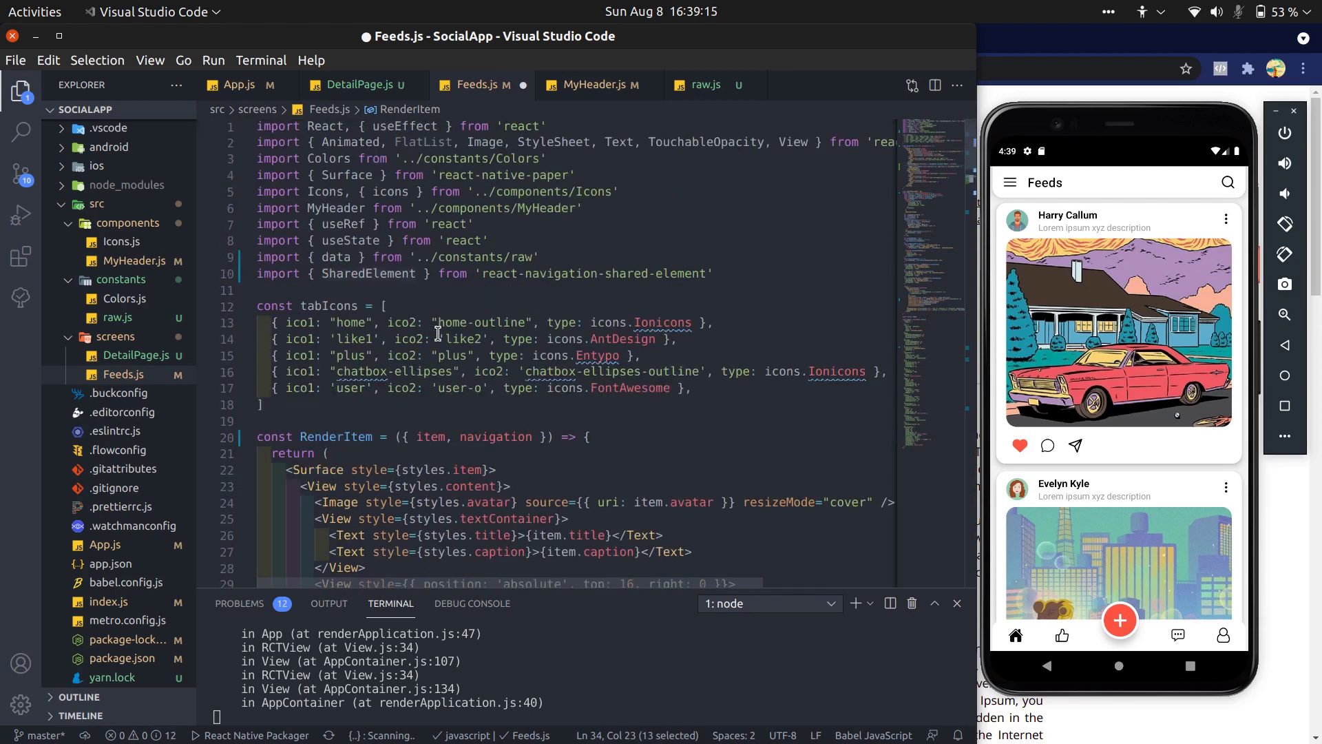
pyautogui.doubleClick(529, 274)
pyautogui.scroll(-5, 557, 356)
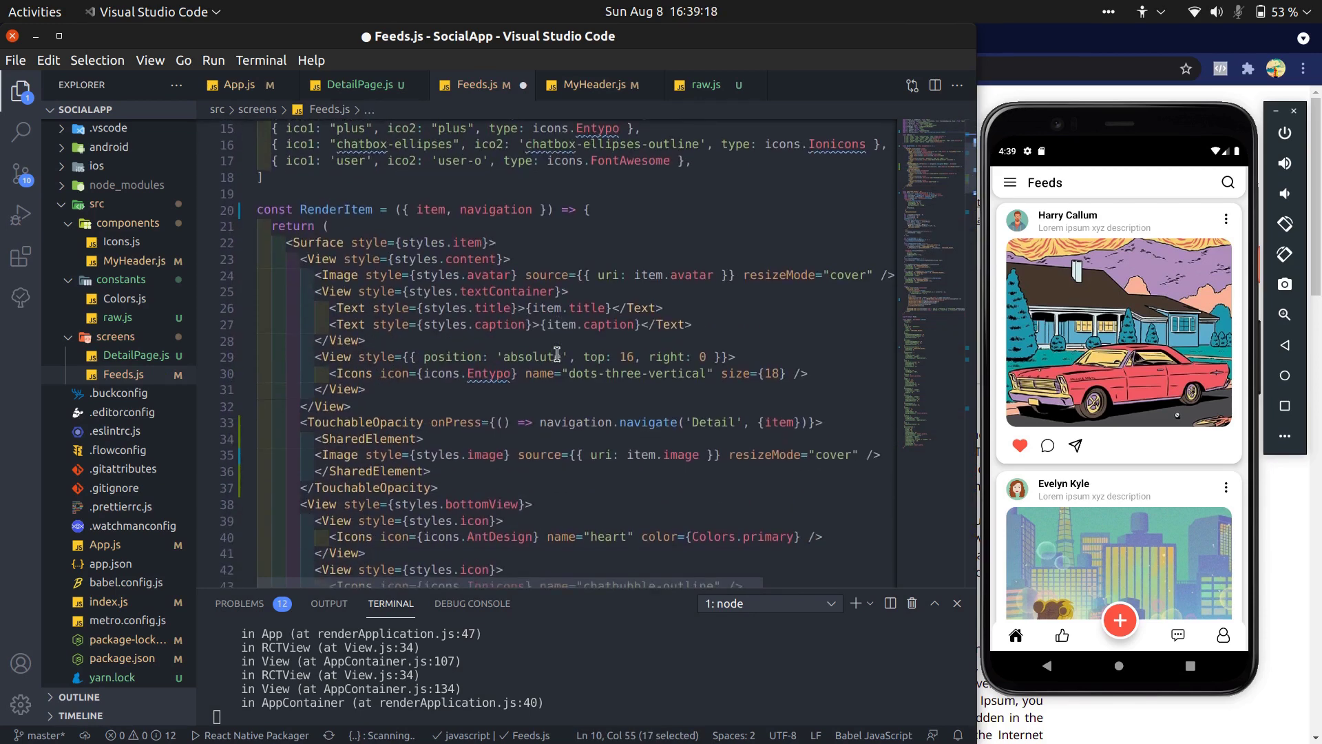
pyautogui.click(418, 438)
pyautogui.write('d={`item.${i')
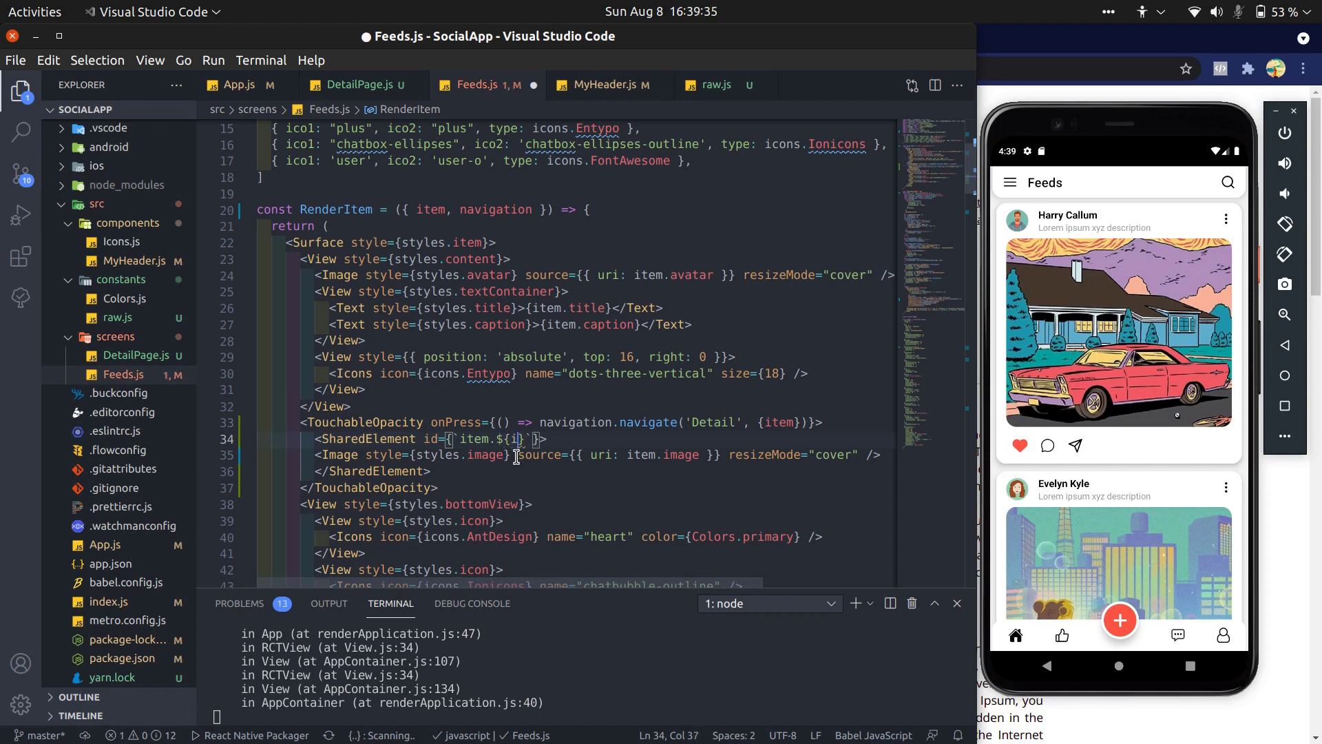
pyautogui.write('em.')
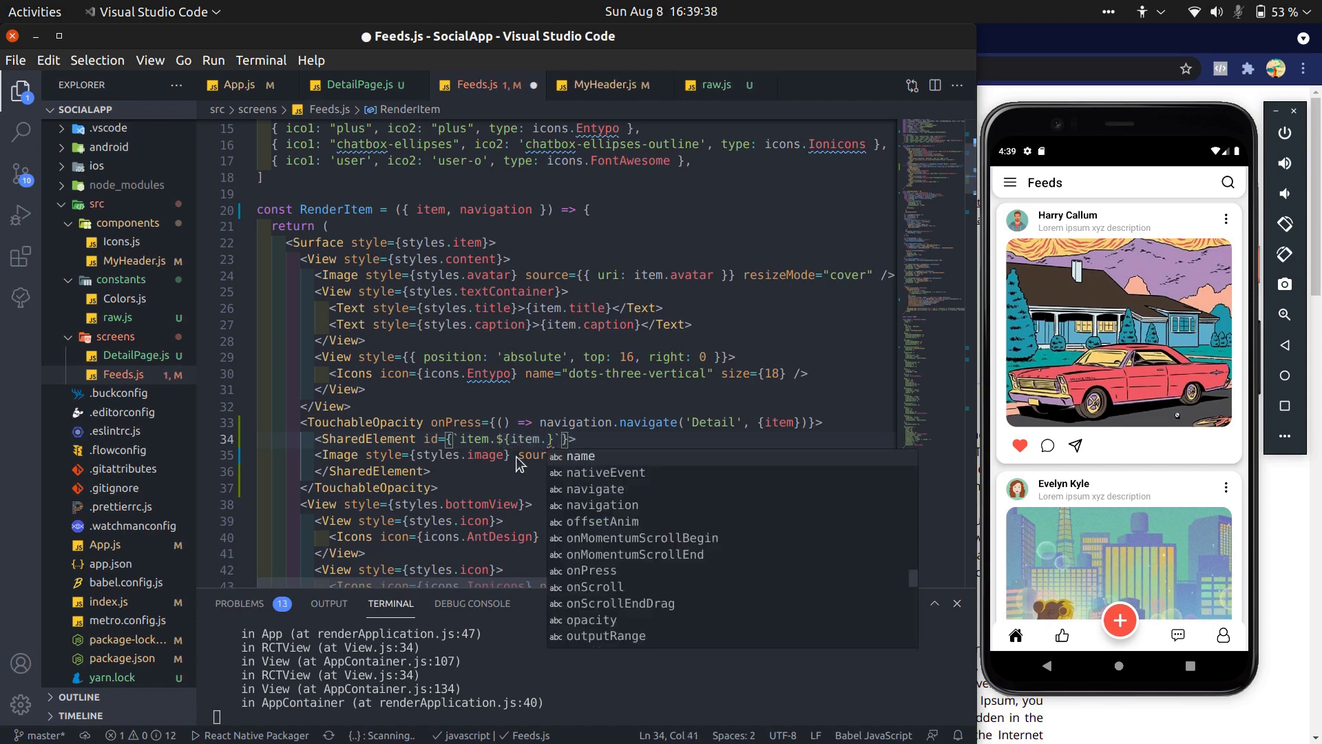
pyautogui.write('image')
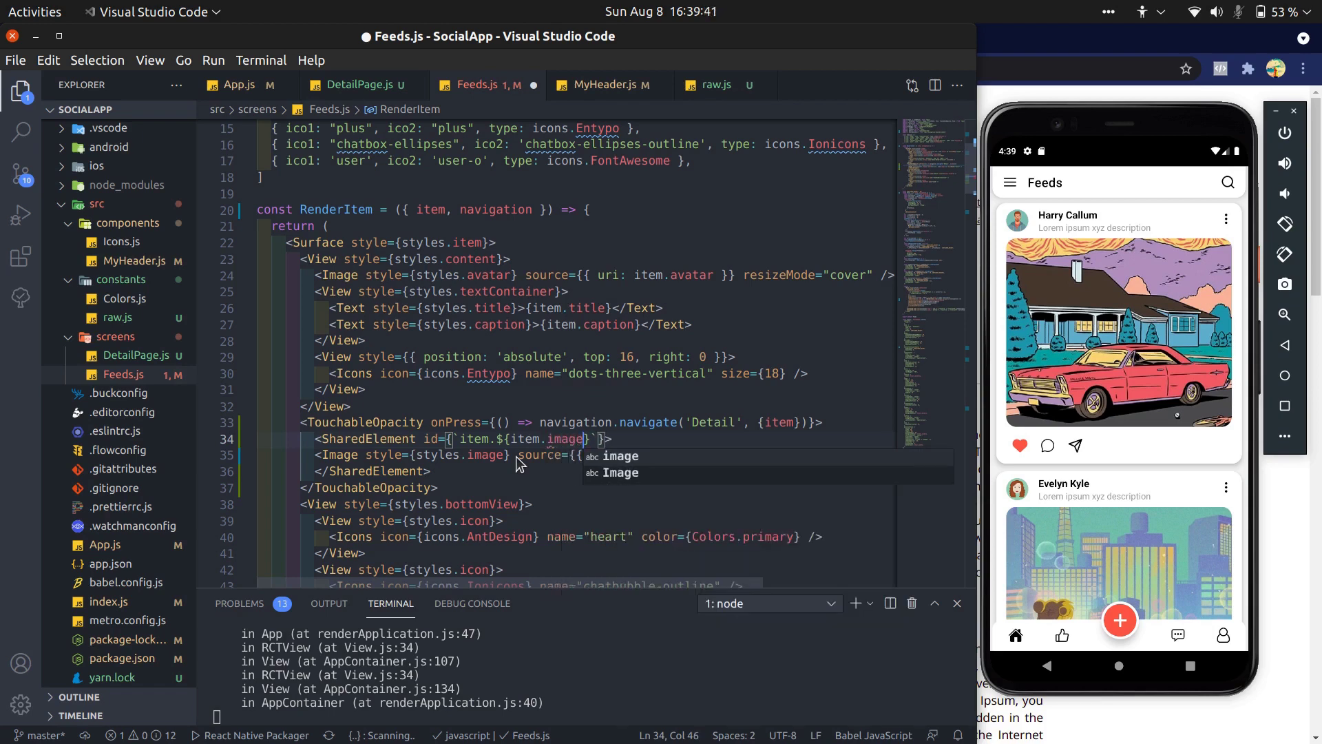
pyautogui.press('Right')
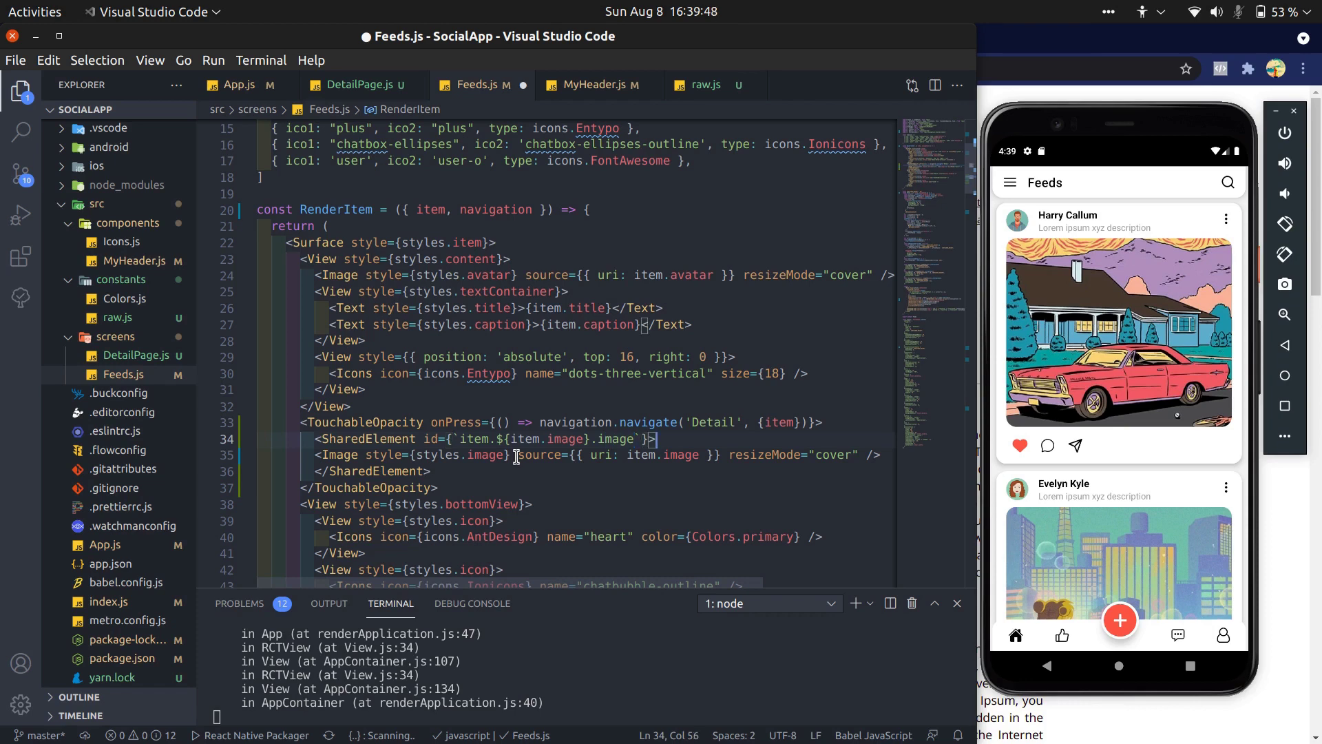
pyautogui.hotkey('shift', 'Home')
pyautogui.hotkey('ctrl', 'c')
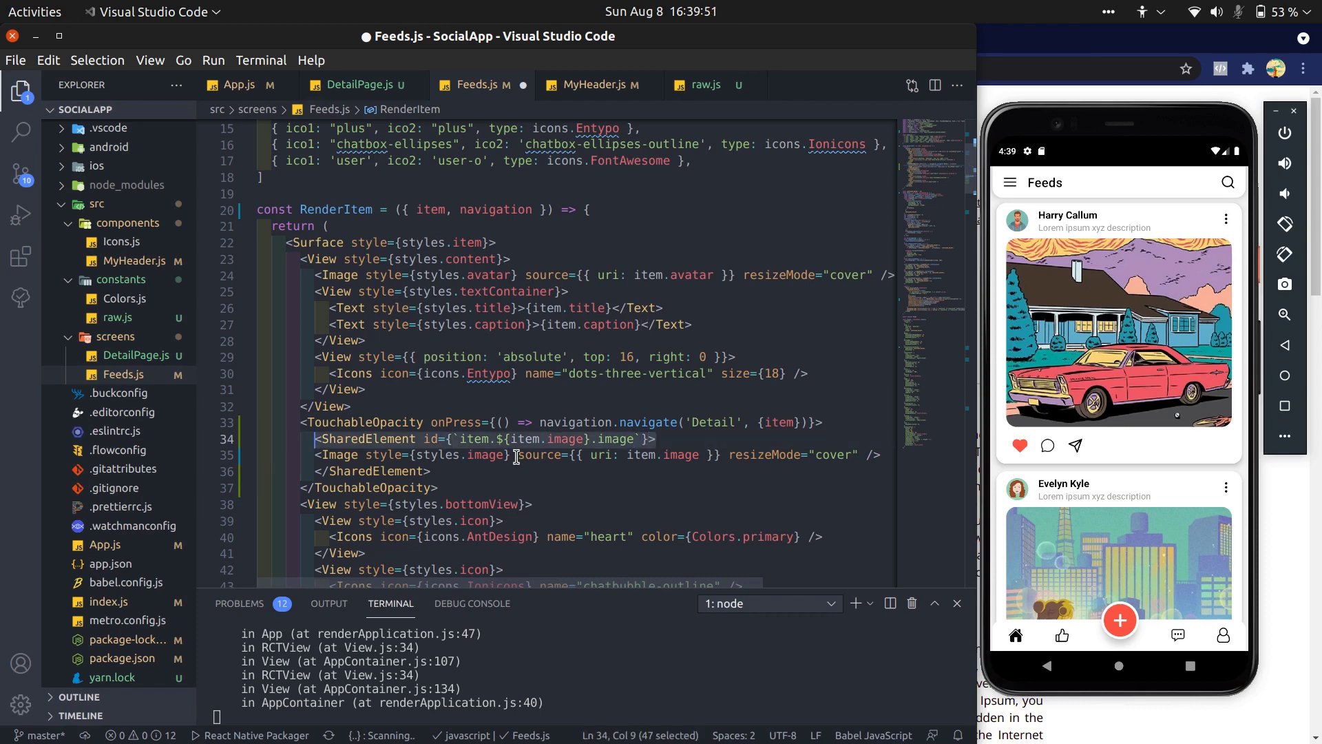
pyautogui.hotkey('ctrl', 'shift', 'i')
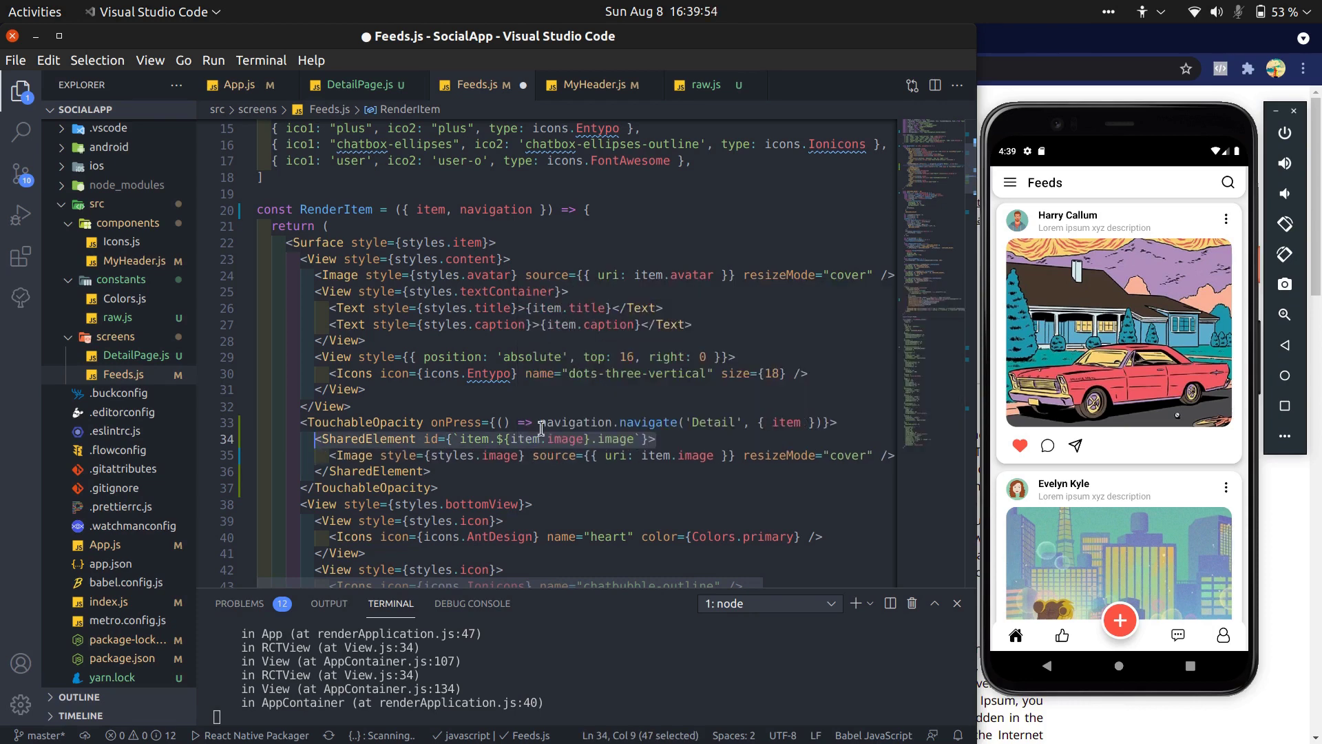
pyautogui.hotkey('ctrl', 's')
# Step: In DetailPage.js, replace the image's TouchableOpacity tags with the copied SharedElement tags and save
pyautogui.click(359, 84)
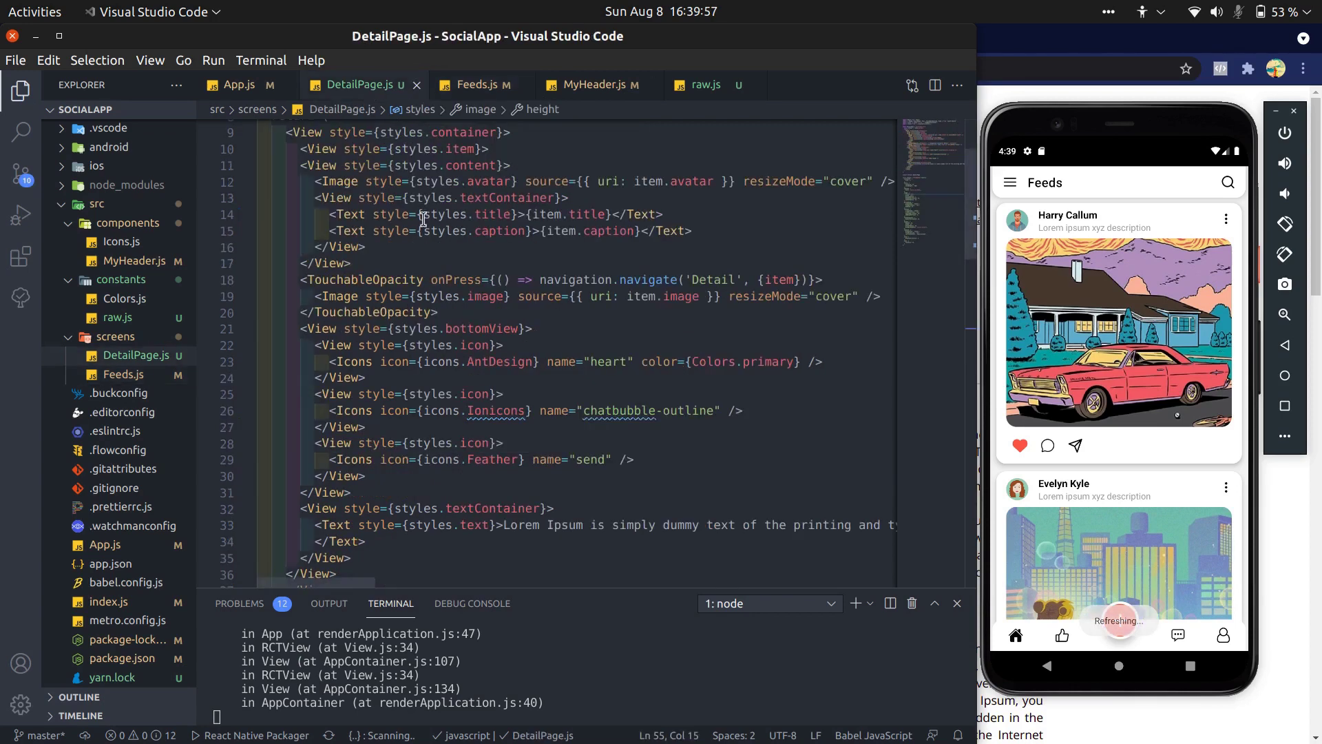
pyautogui.scroll(1, 431, 349)
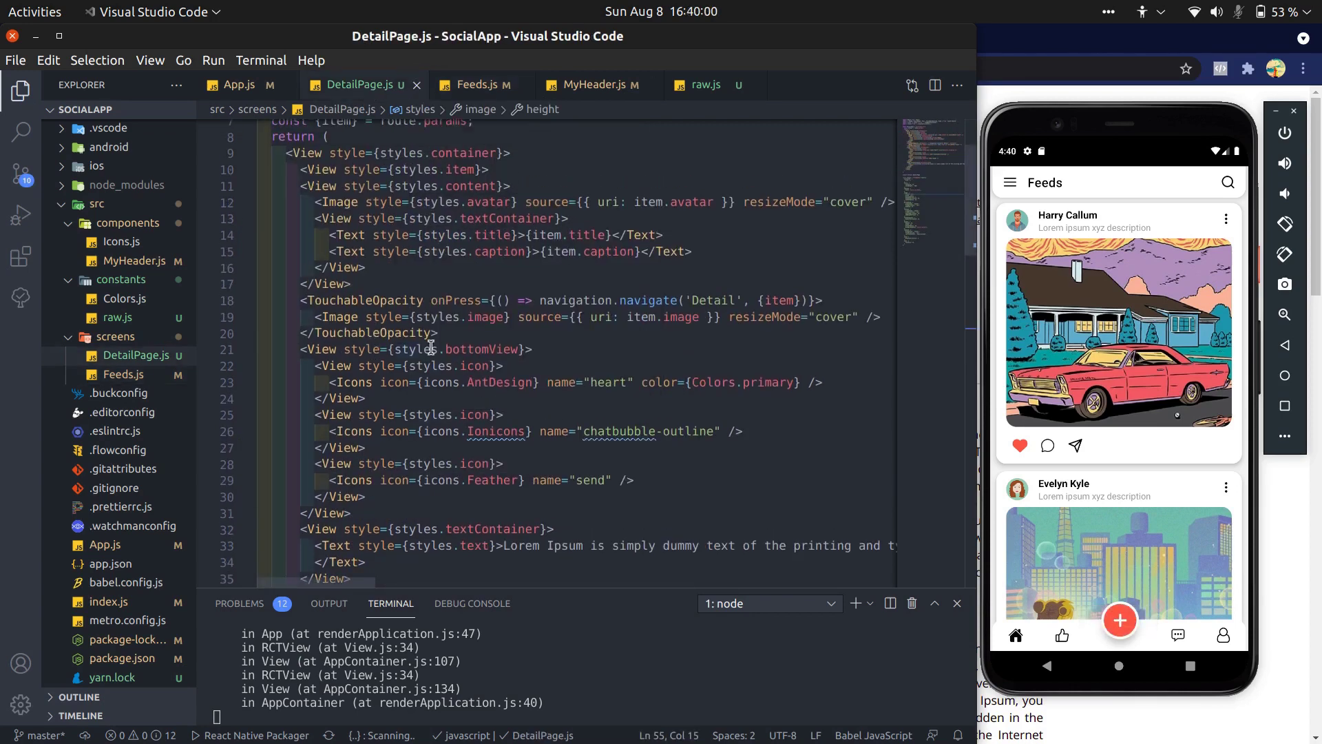
pyautogui.click(575, 300)
pyautogui.hotkey('ctrl', 'shift', 'k')
pyautogui.press('Return')
pyautogui.hotkey('ctrl', 'v')
pyautogui.hotkey('shift', 'End')
pyautogui.hotkey('ctrl', 'x')
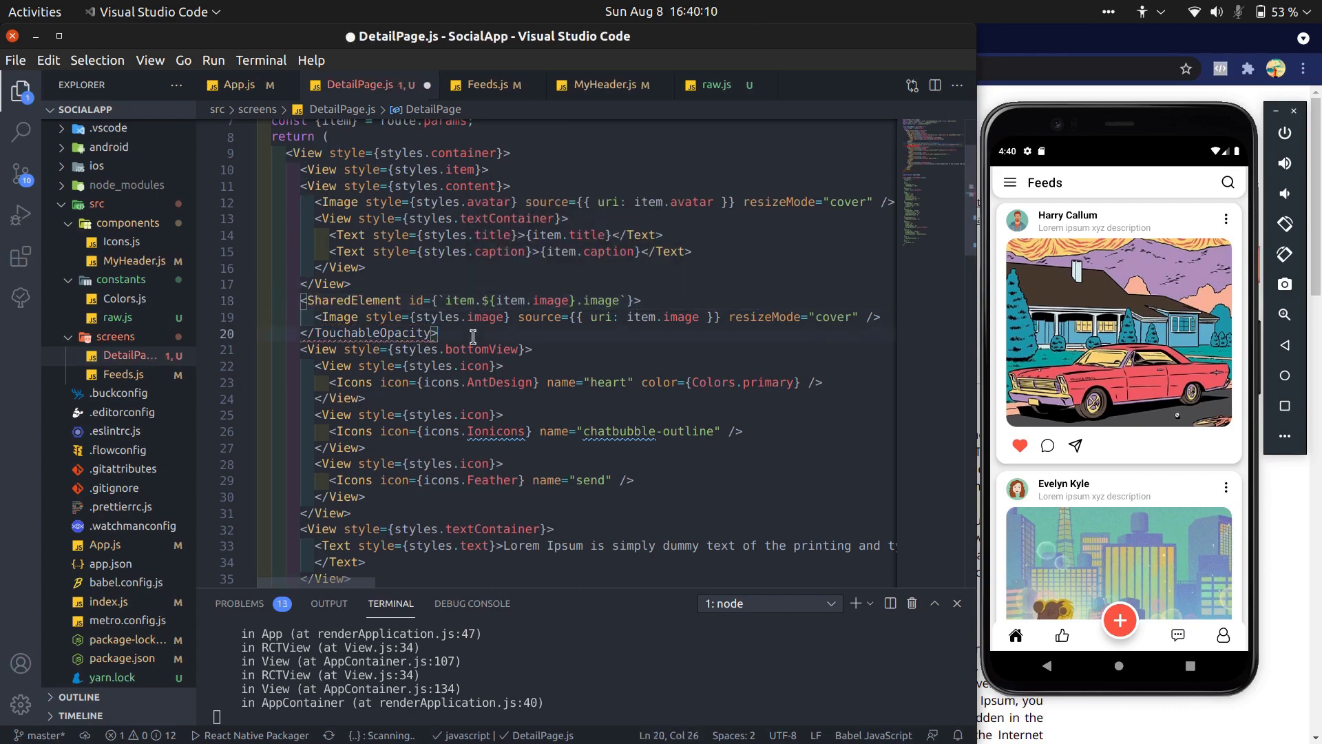
pyautogui.doubleClick(414, 333)
pyautogui.hotkey('ctrl', 'v')
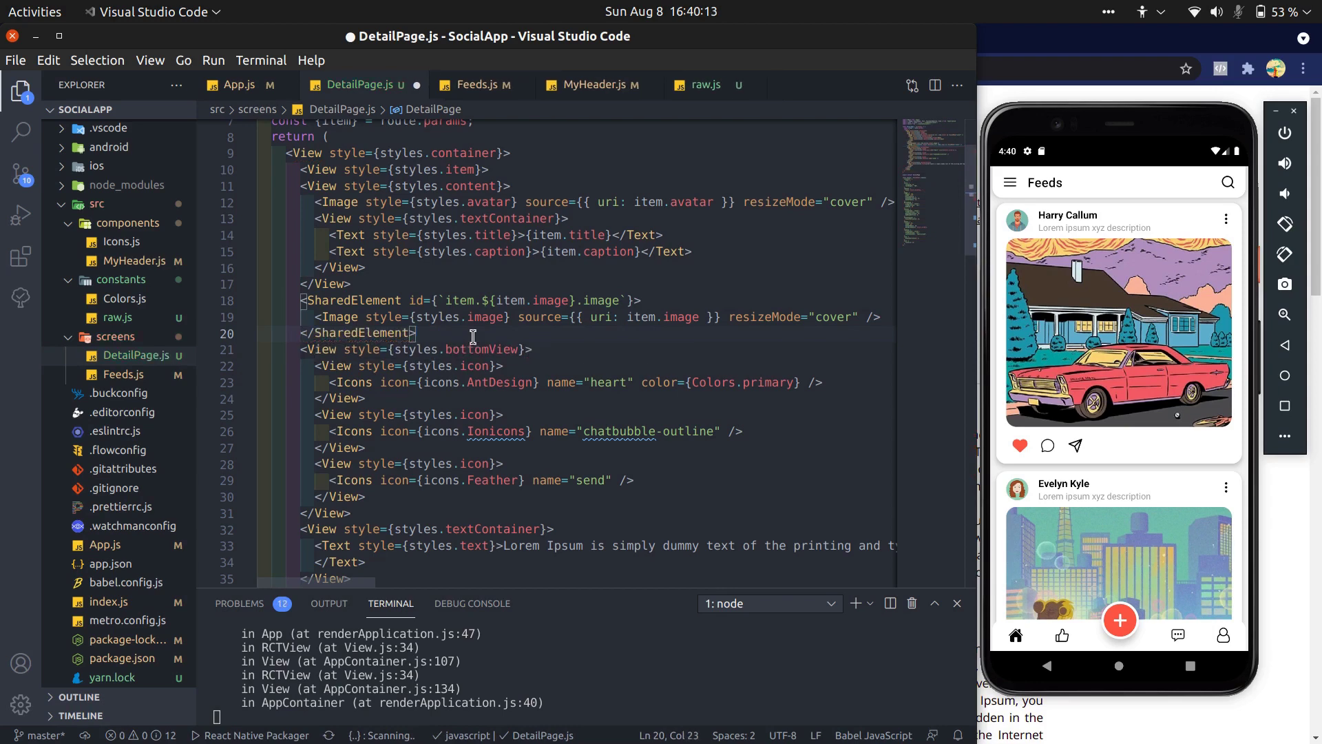
pyautogui.hotkey('ctrl', 's')
pyautogui.scroll(-6, 491, 393)
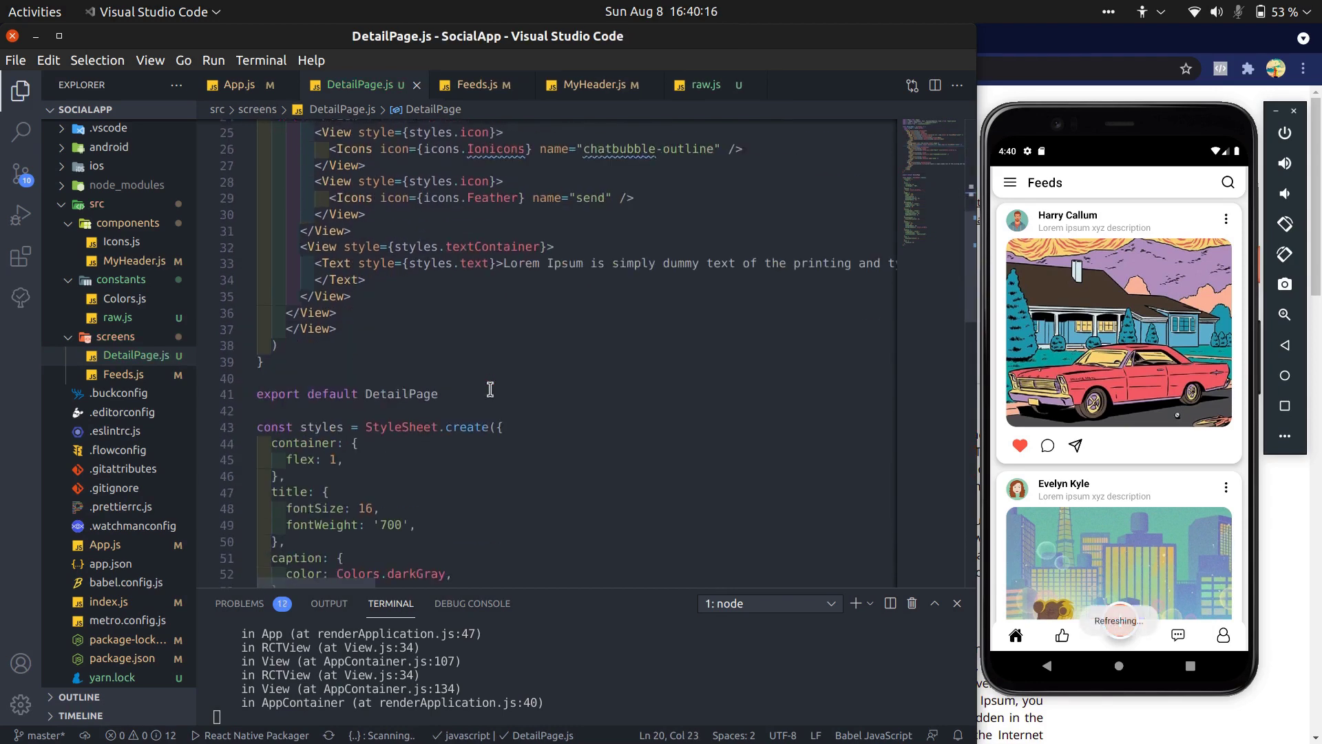
# Step: Add a DetailPage.sharedElements = (route) => function returning an array with one object
pyautogui.click(370, 381)
pyautogui.press('Return')
pyautogui.press('Return')
pyautogui.write('Det')
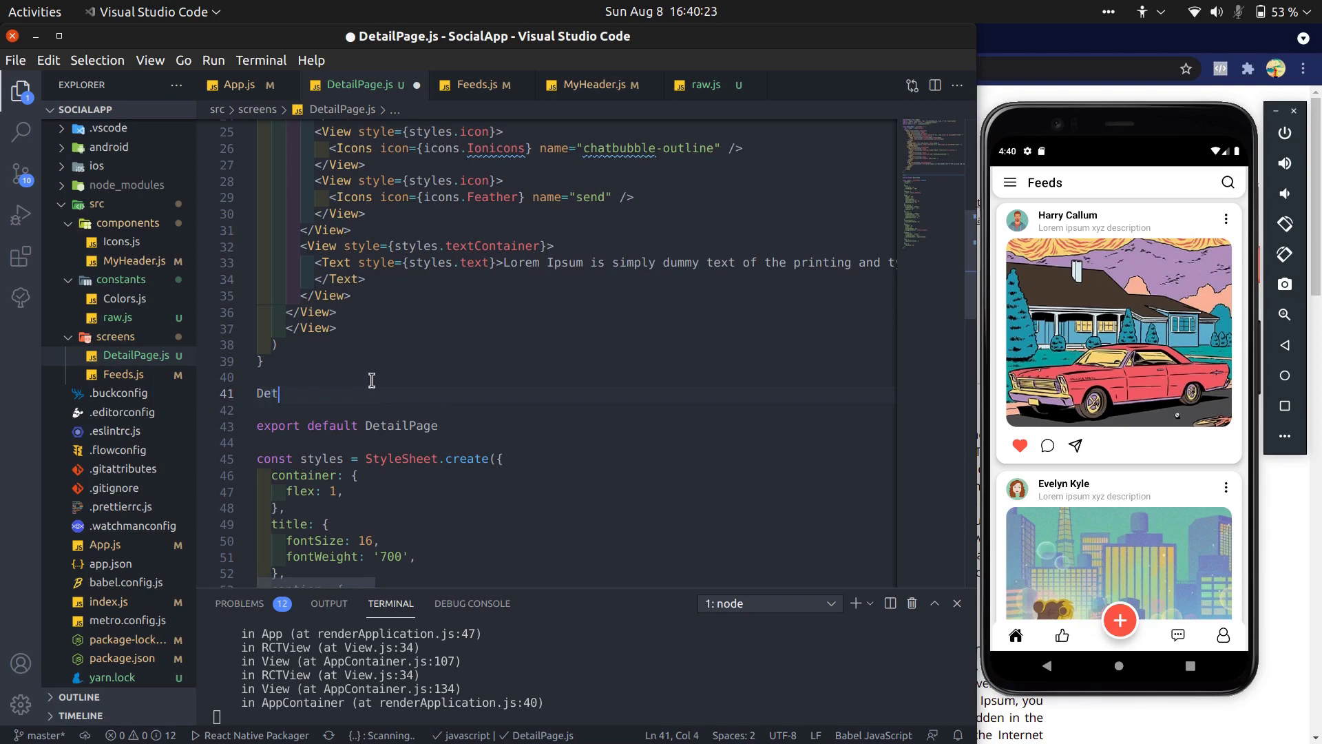
pyautogui.write('ailPage.sharedElemt')
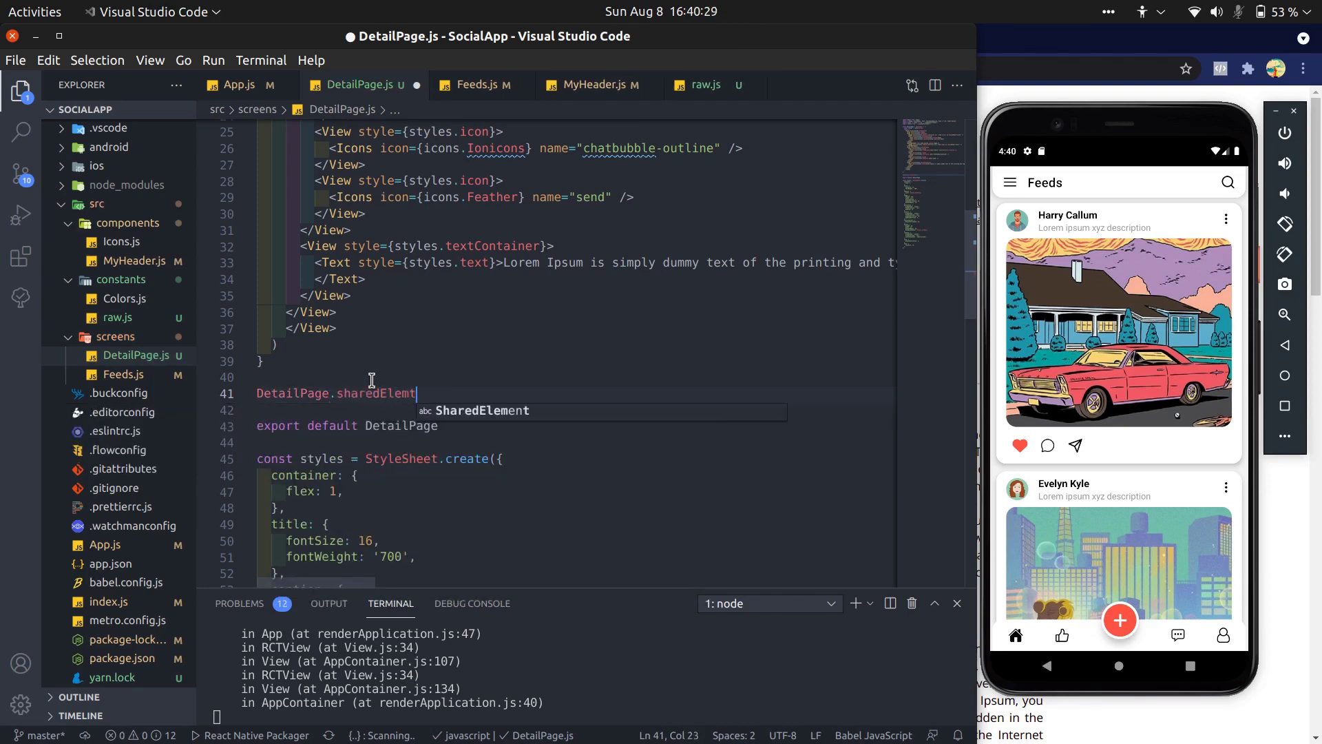
pyautogui.press('BackSpace')
pyautogui.write('ents')
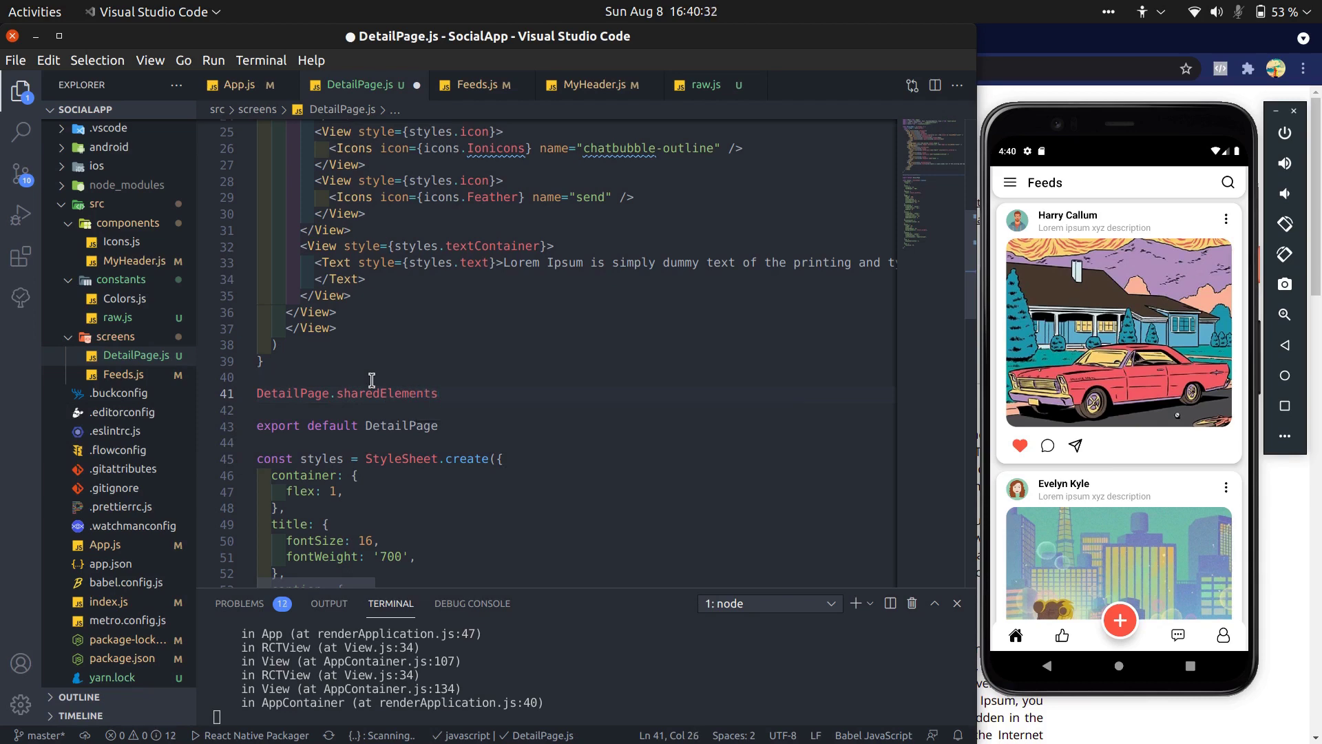
pyautogui.write(' = (route) => {')
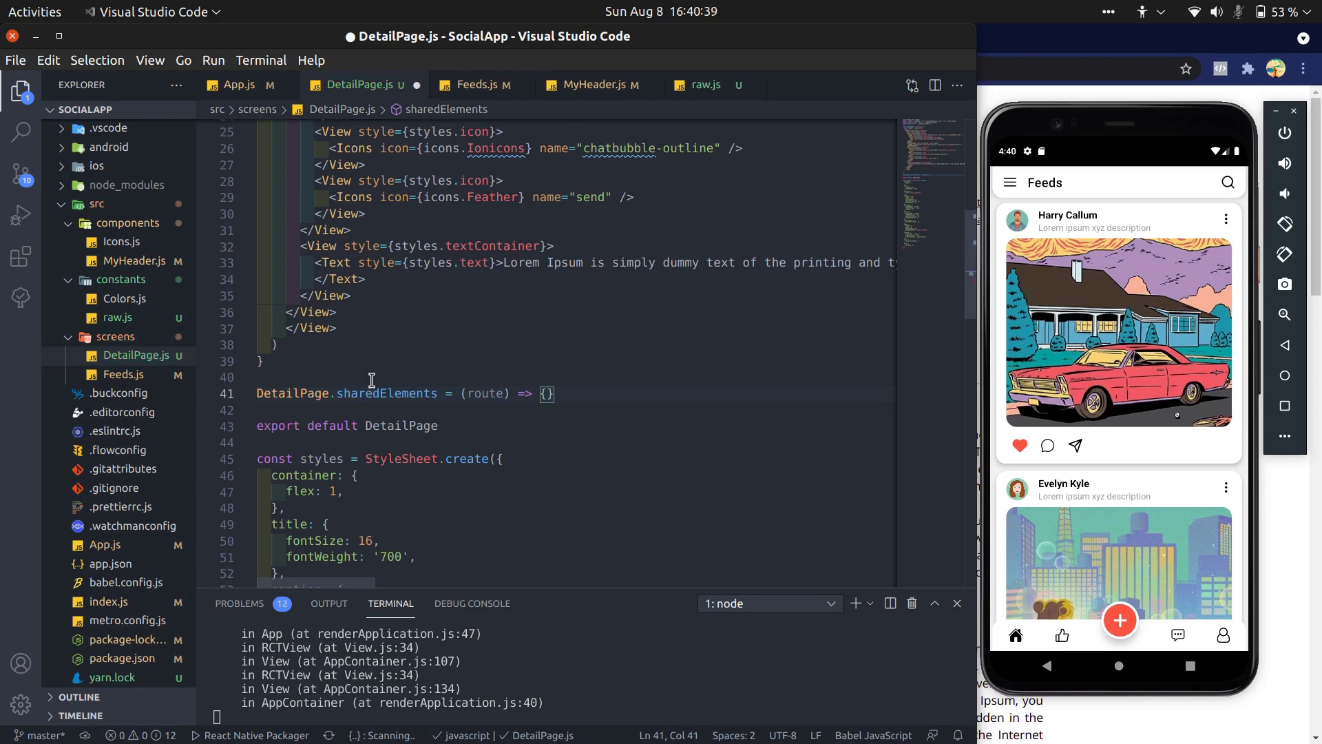
pyautogui.press('Return')
pyautogui.write('return [')
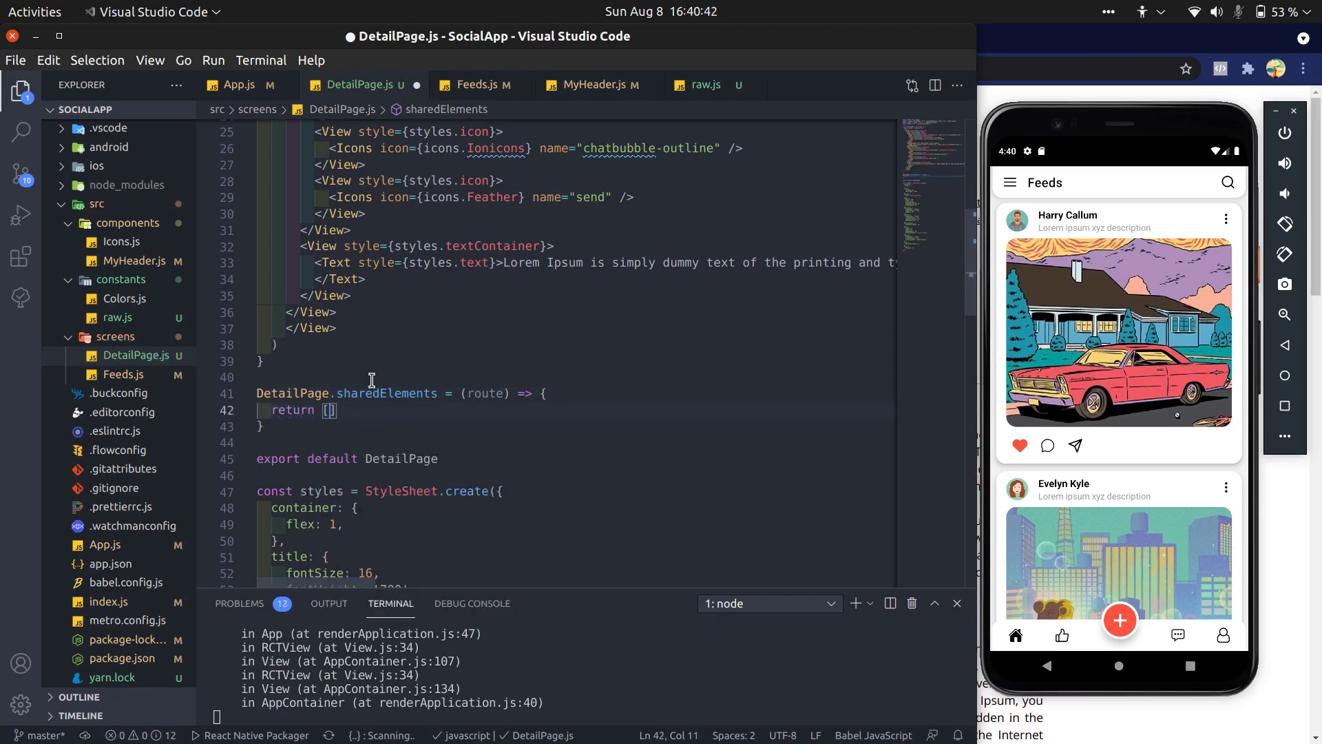
pyautogui.press('Return')
pyautogui.write('{}')
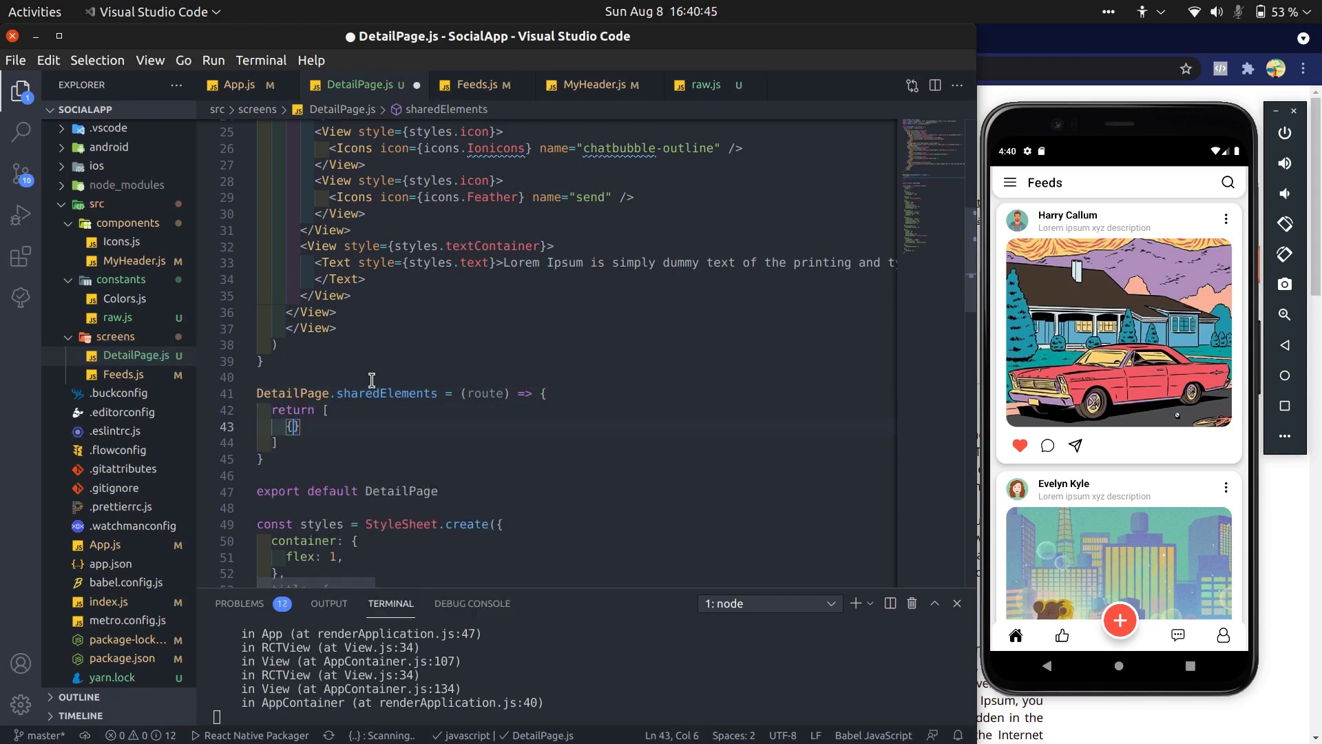
pyautogui.press('Return')
pyautogui.write('id:')
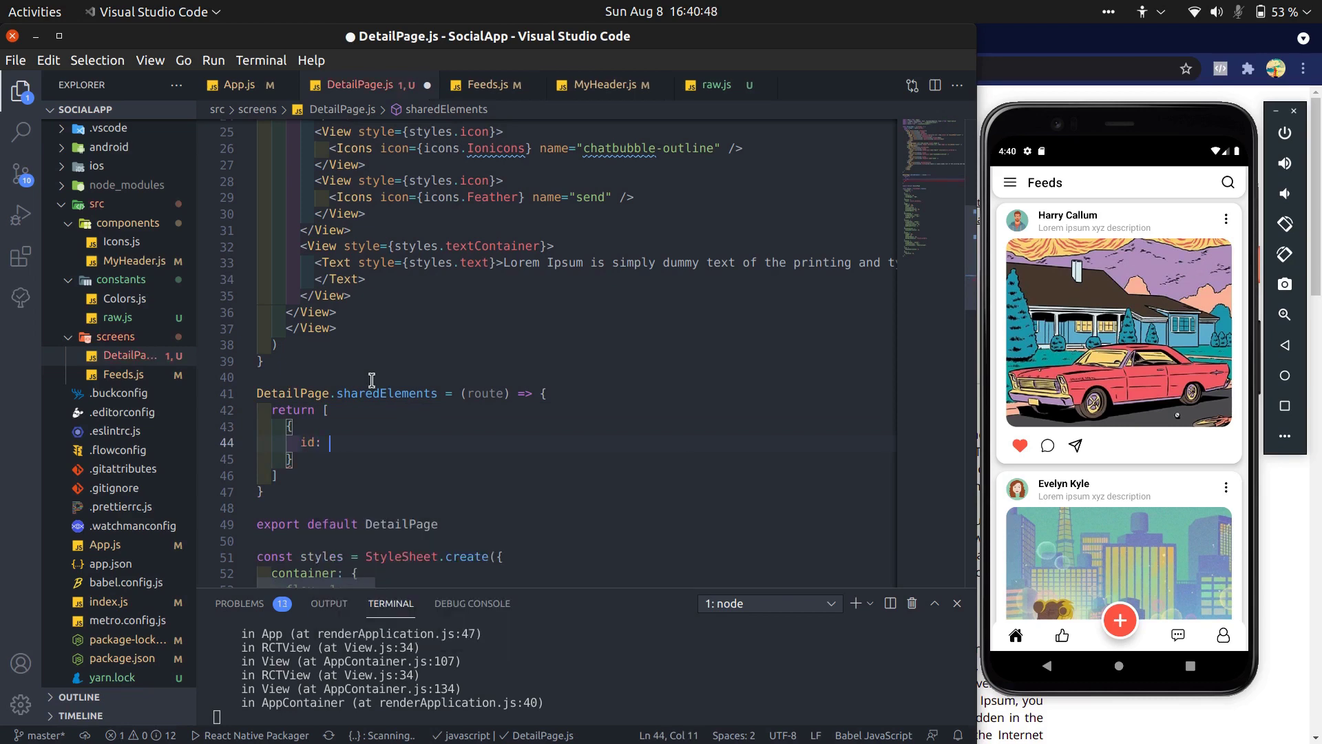
pyautogui.scroll(7, 371, 382)
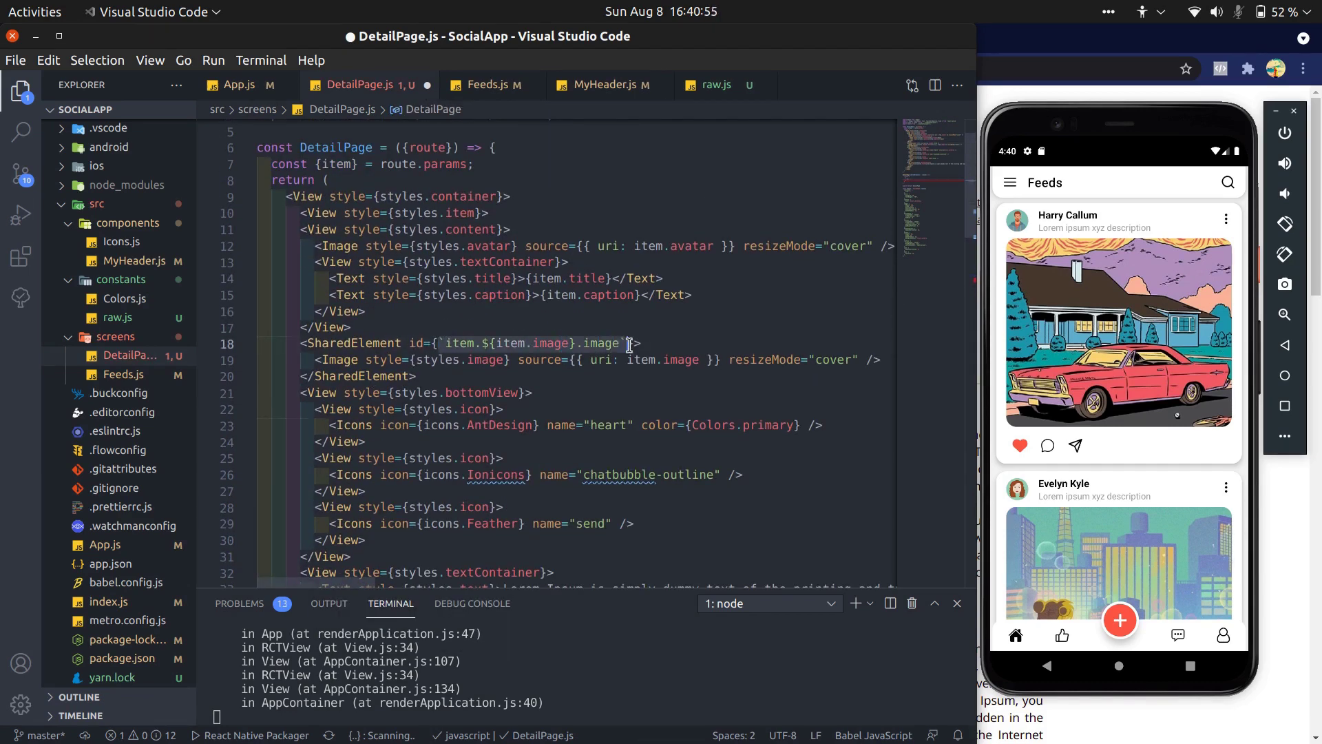
pyautogui.scroll(-6, 545, 444)
# Step: Add const {item} = route.params, the image id, animation 'move', and a resize property
pyautogui.write('`item.${item.image}.image`')
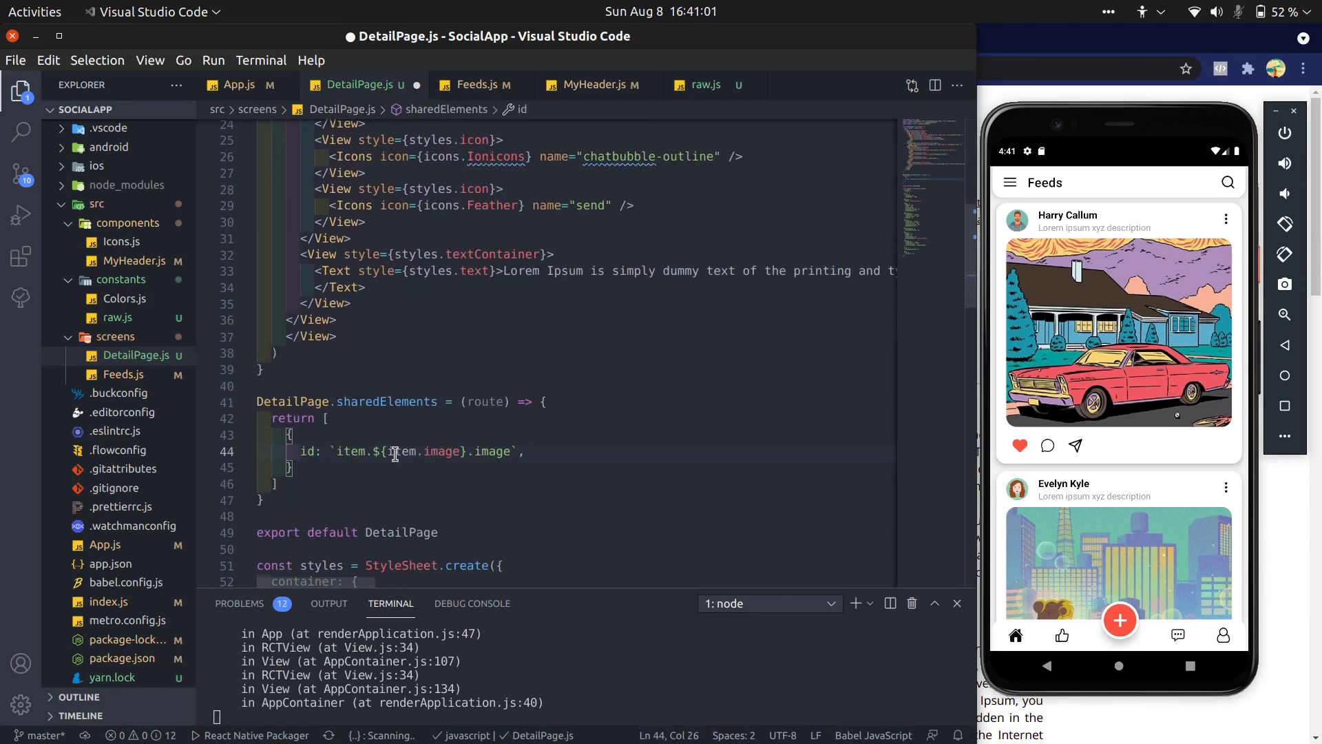
pyautogui.click(561, 402)
pyautogui.press('Return')
pyautogui.write('const')
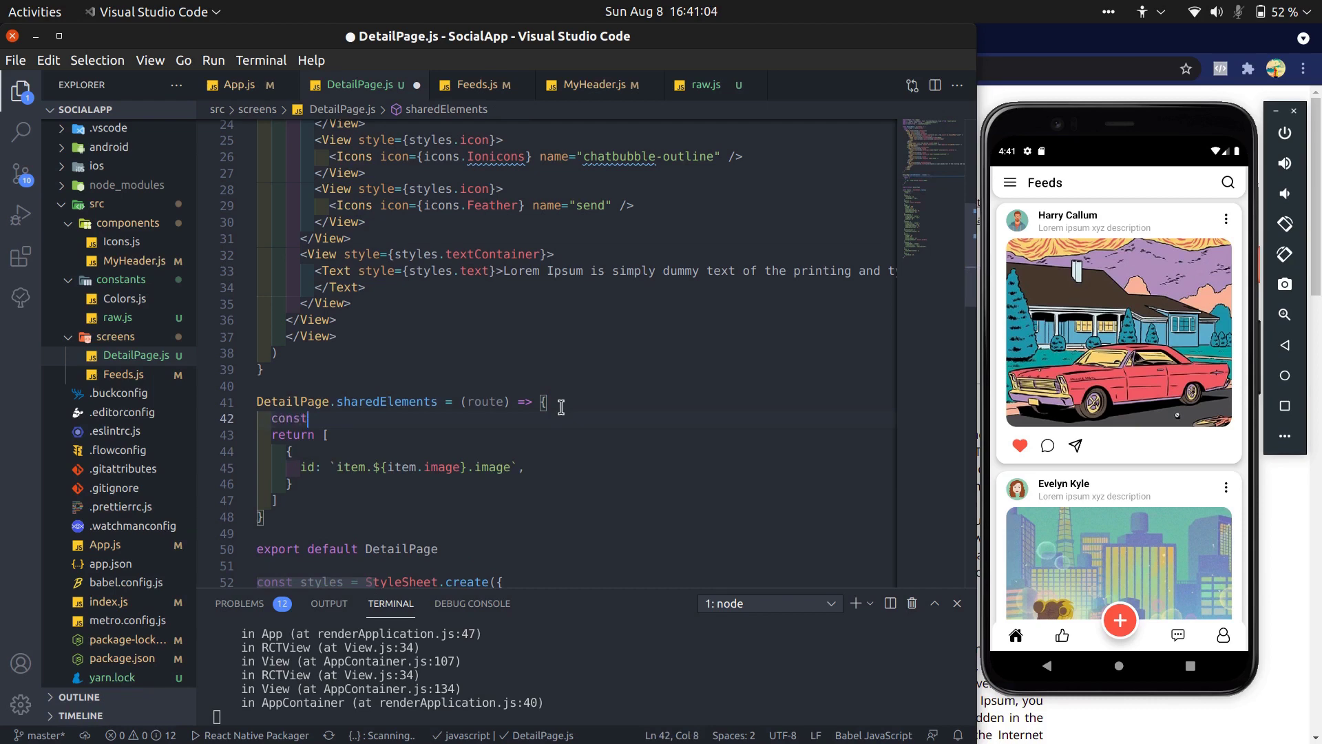
pyautogui.write('{item} = r')
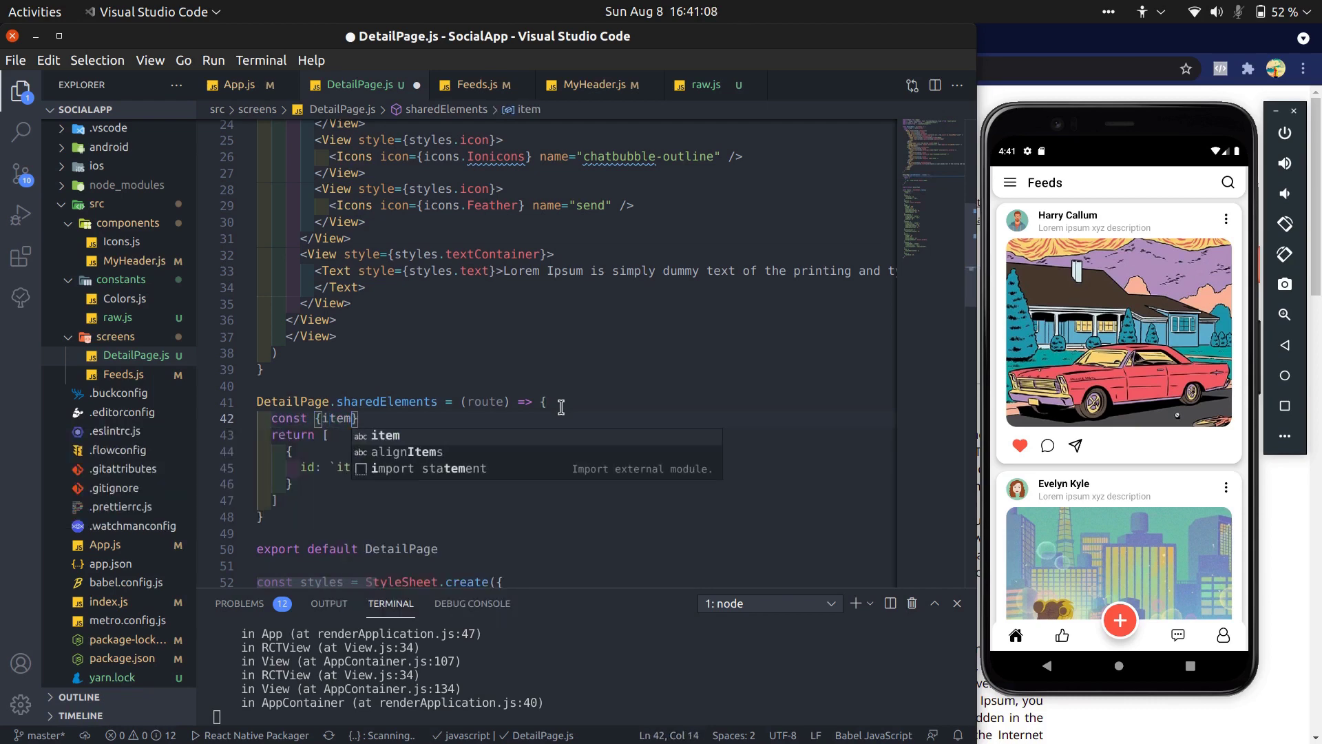
pyautogui.write('oute.')
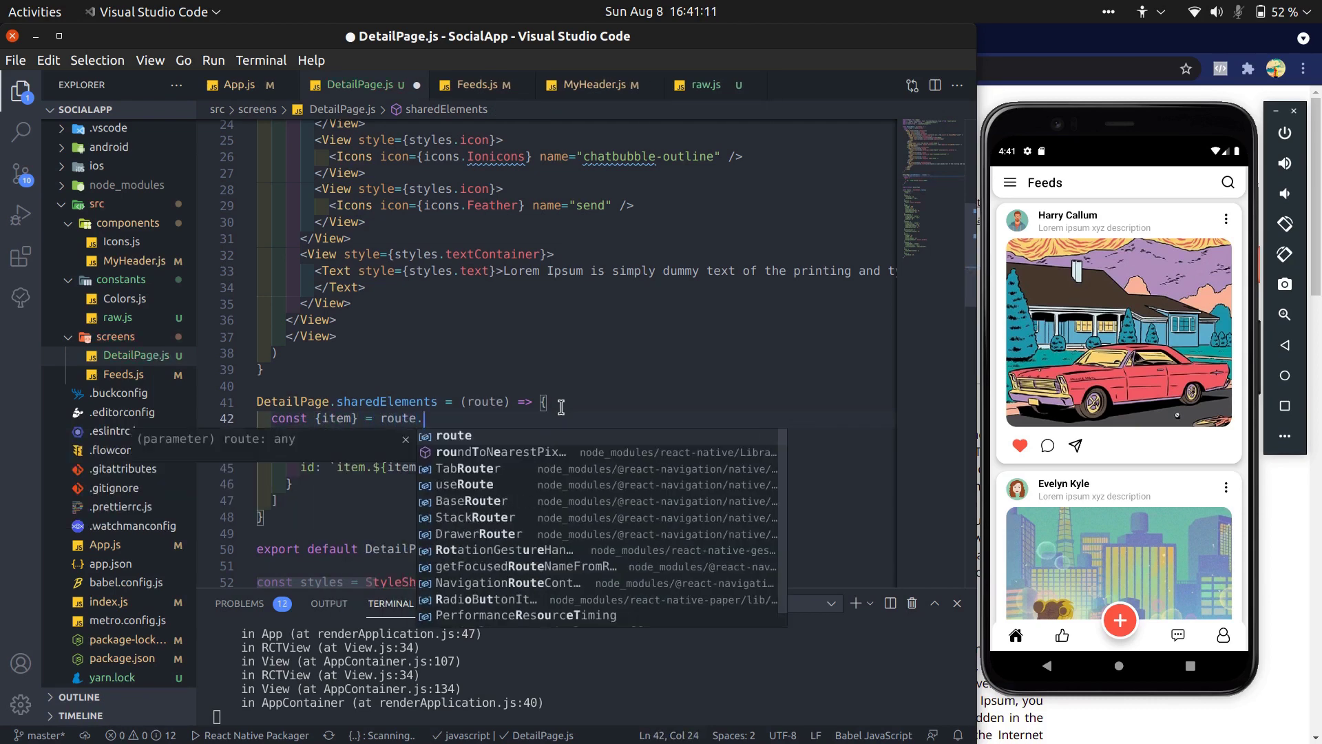
pyautogui.write('params;')
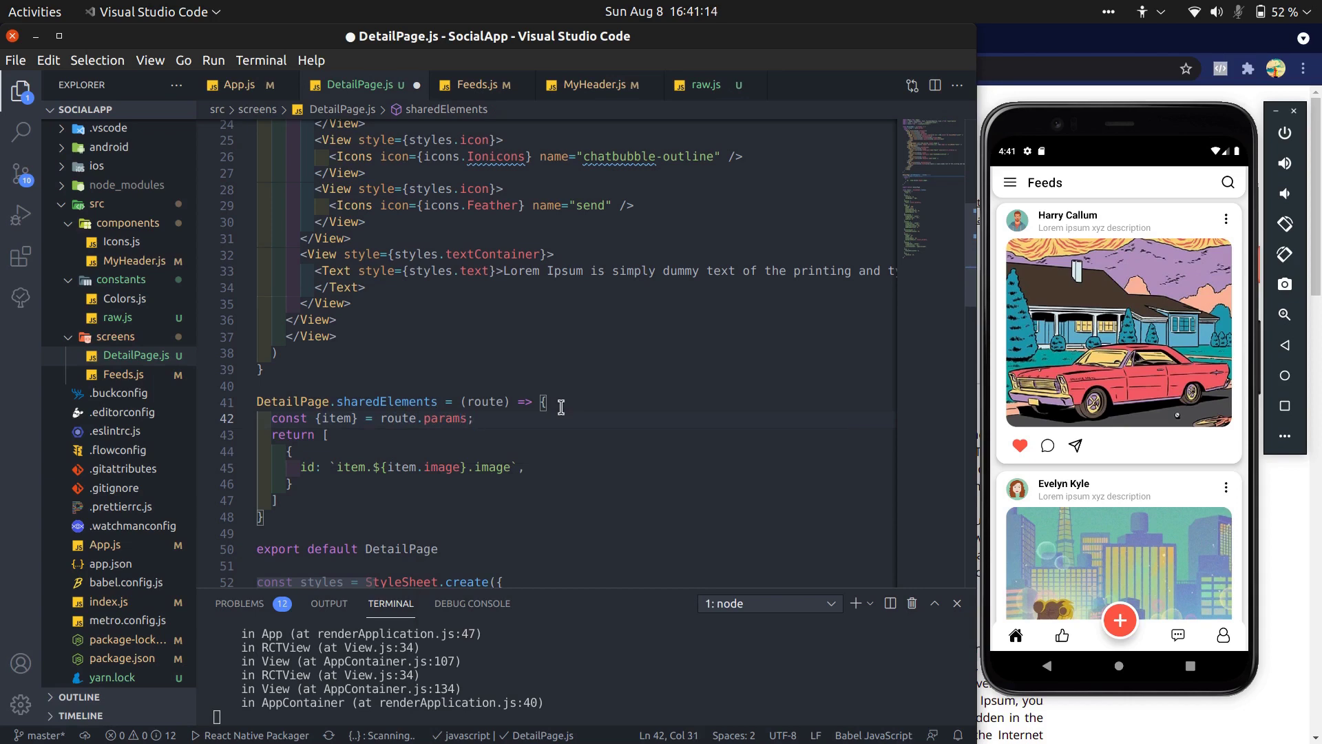
pyautogui.click(579, 465)
pyautogui.write('.')
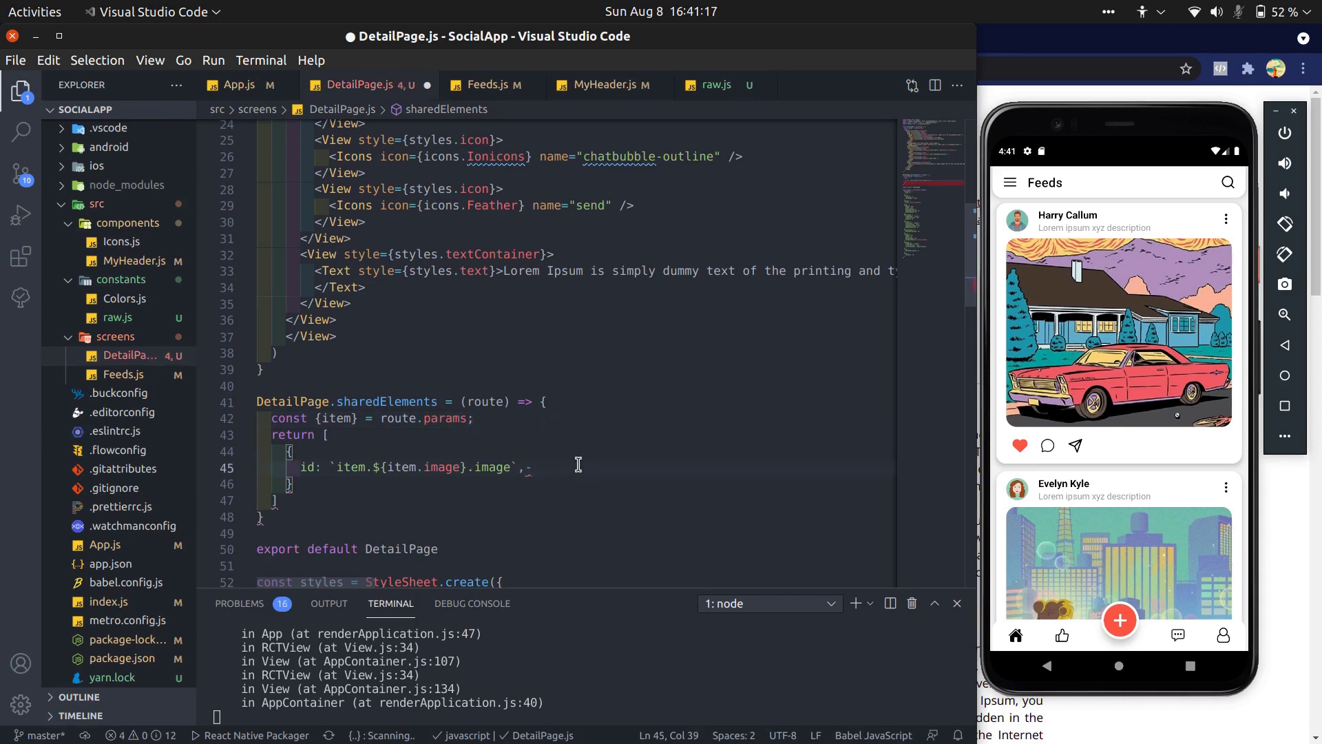
pyautogui.press('BackSpace')
pyautogui.press('Return')
pyautogui.write("imation: 'move'")
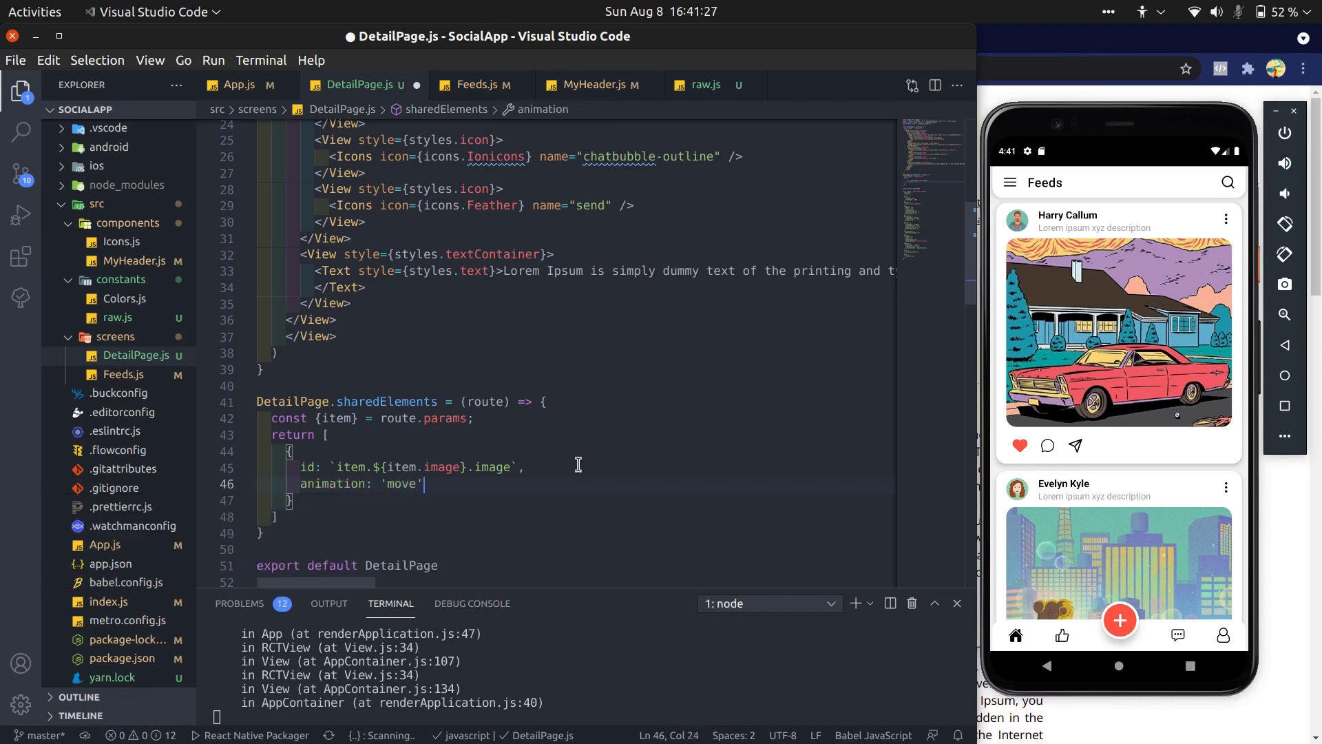
pyautogui.write(',')
pyautogui.scroll(-2, 630, 476)
pyautogui.press('Return')
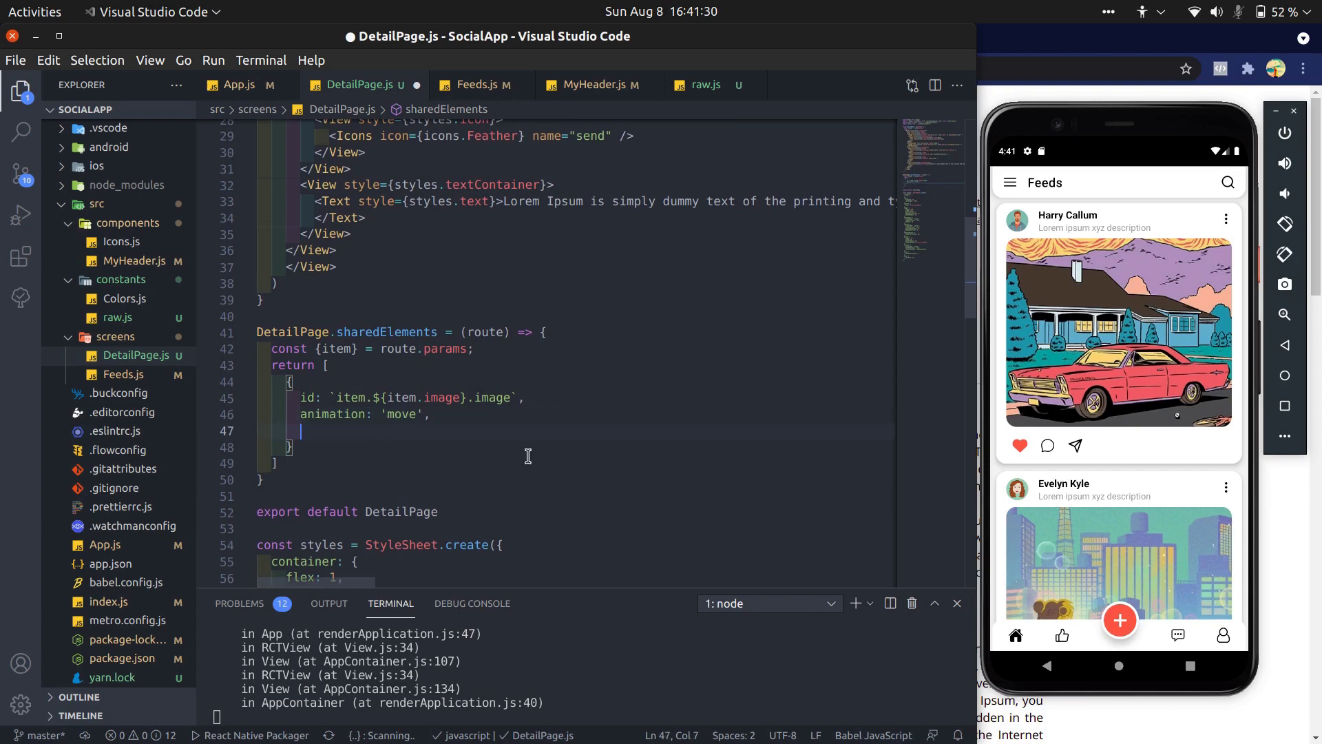
pyautogui.write("resize: 'clip',")
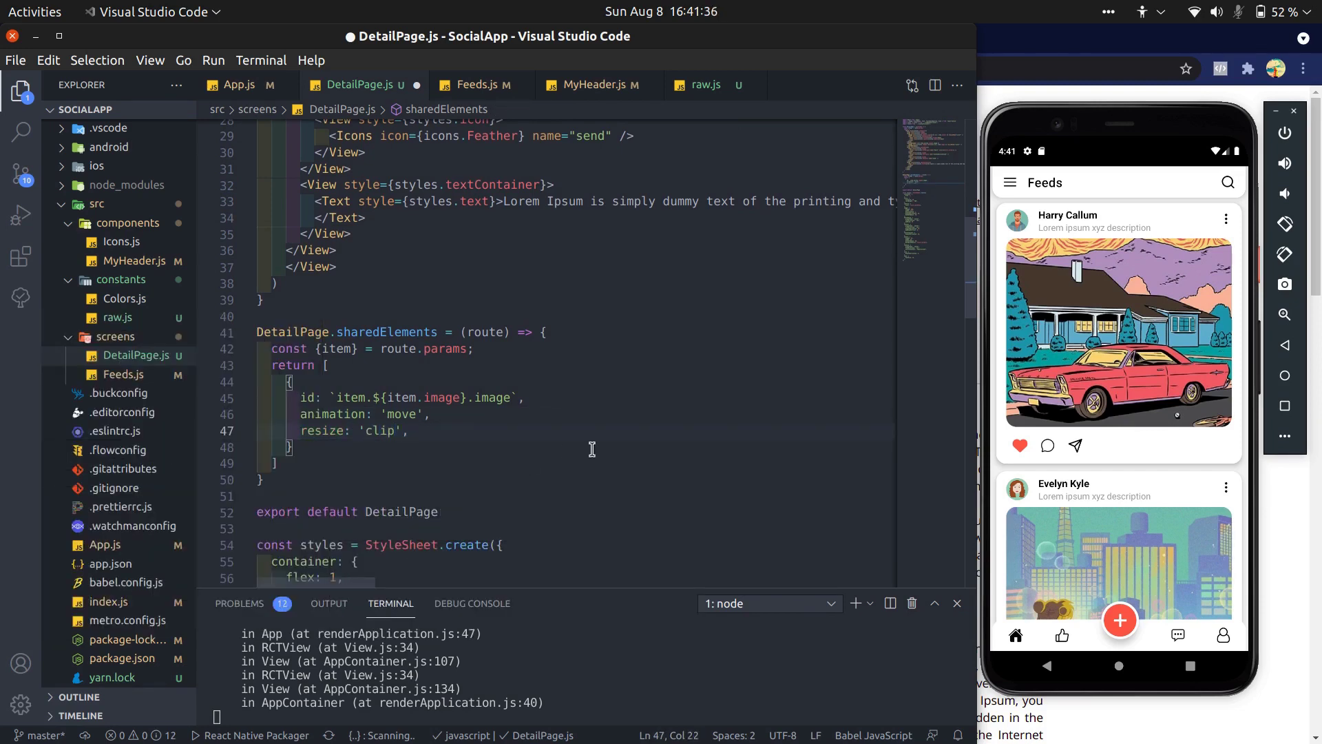
# Step: Save resize 'clip', hit the 'Can't find variable: SharedElement' error, and retype the tag
pyautogui.hotkey('ctrl', 's')
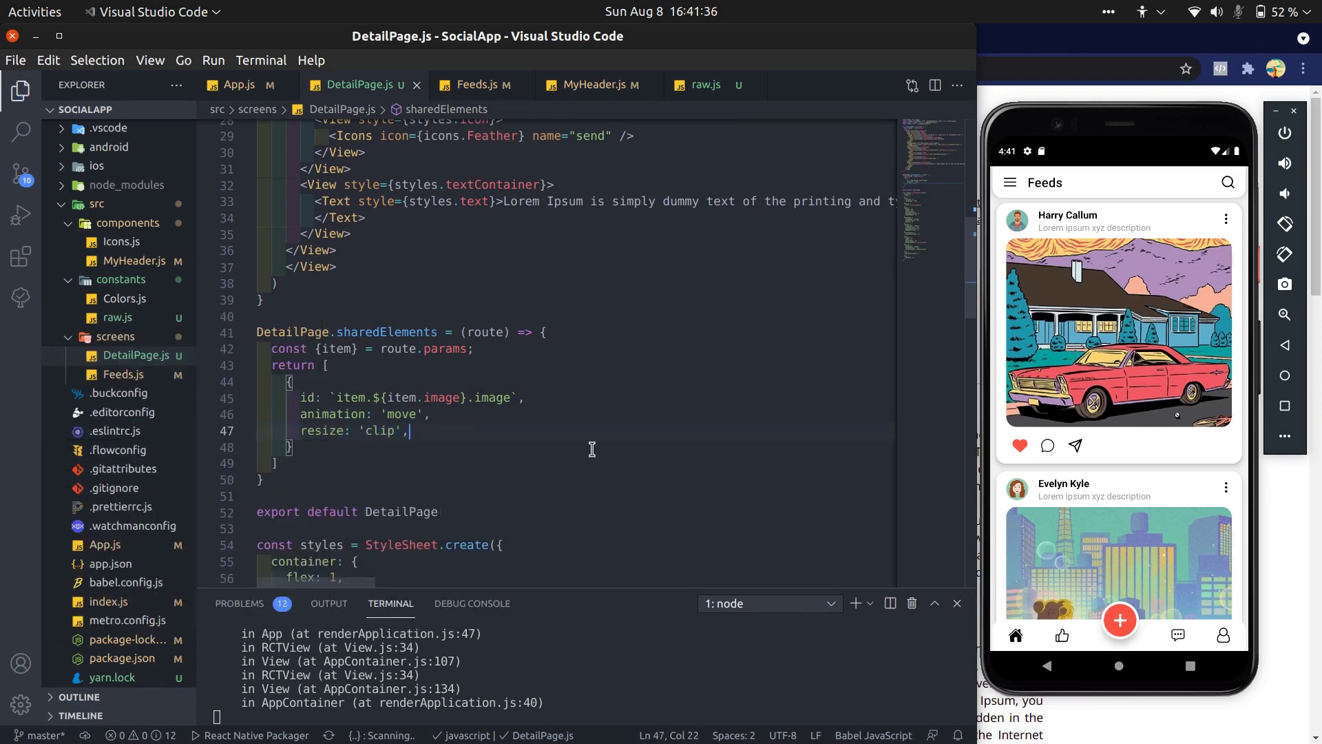
pyautogui.scroll(3, 604, 424)
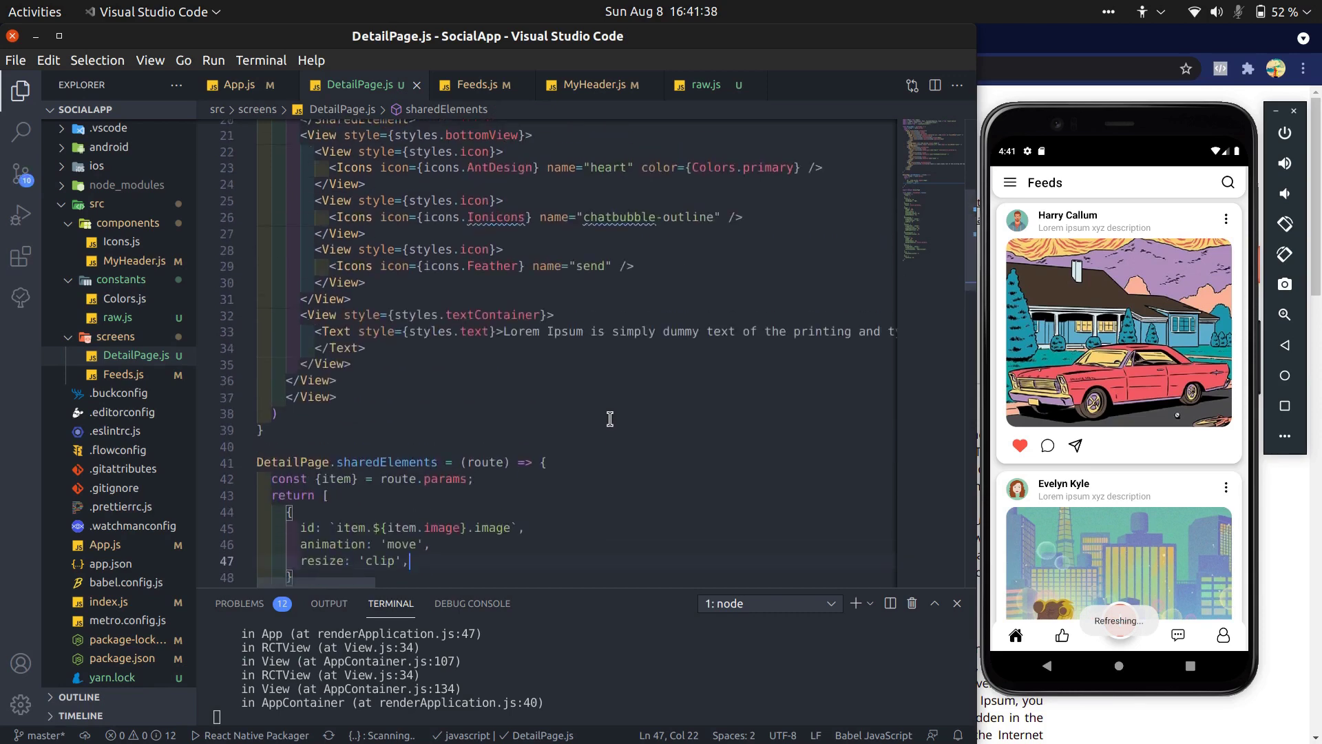
pyautogui.click(1090, 546)
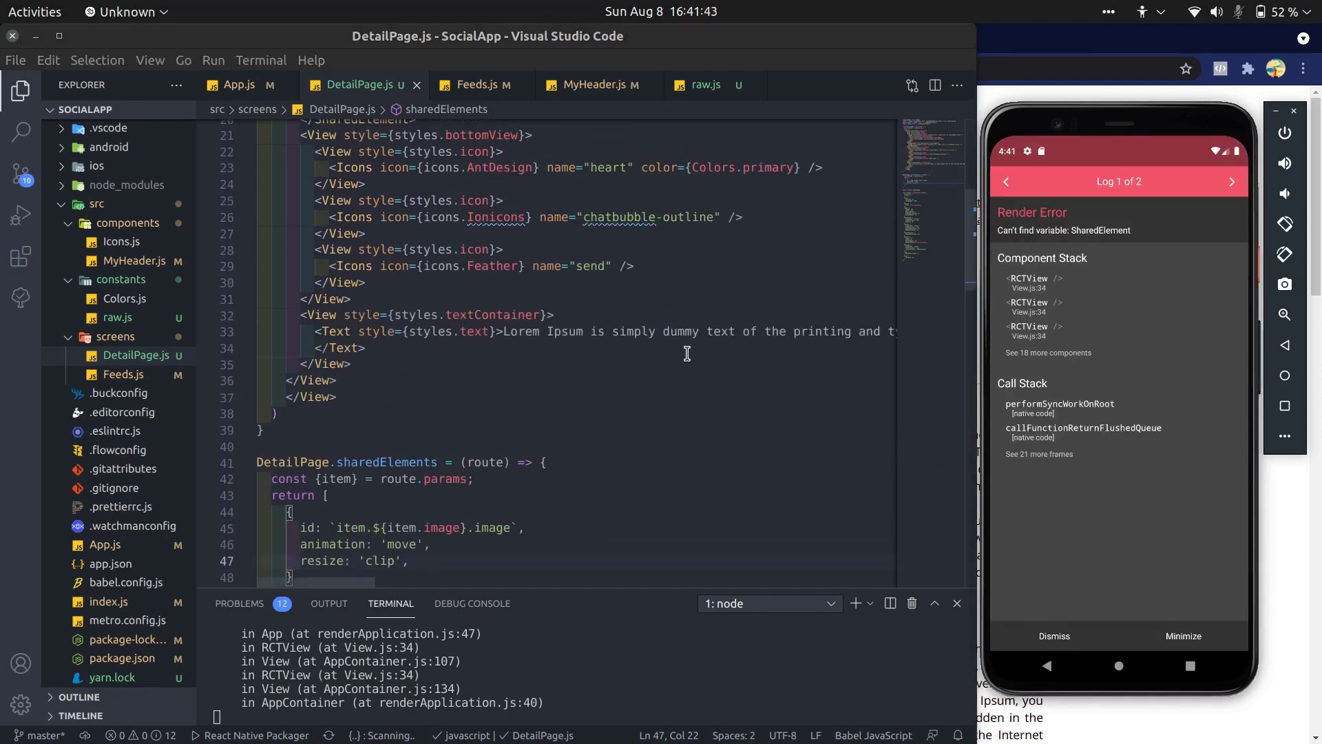
pyautogui.scroll(5, 687, 353)
pyautogui.scroll(3, 688, 353)
pyautogui.click(403, 377)
pyautogui.press('BackSpace')
pyautogui.write('t')
# Step: Auto-import SharedElement, save, test Evelyn Kyle's page, and leave the app to restart it
pyautogui.press('Return')
pyautogui.hotkey('ctrl', 's')
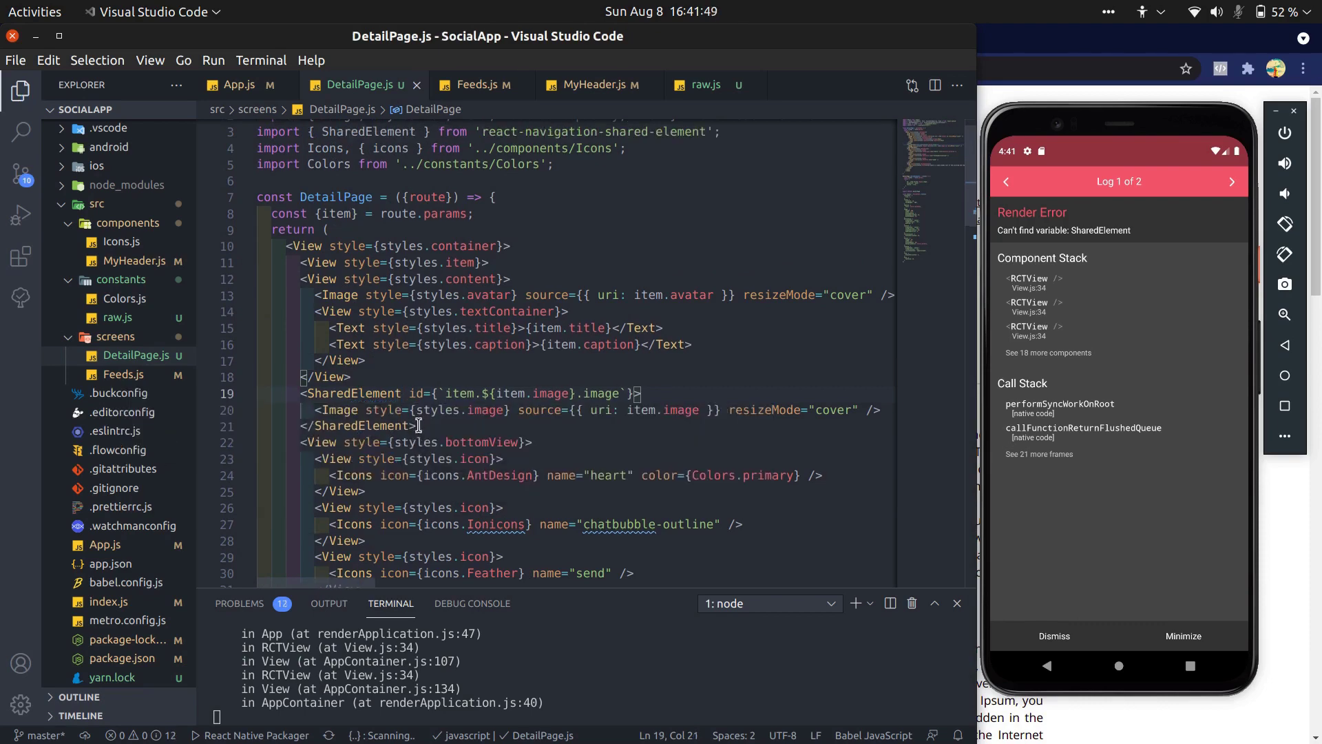
pyautogui.click(1119, 576)
pyautogui.click(1191, 665)
pyautogui.click(1129, 271)
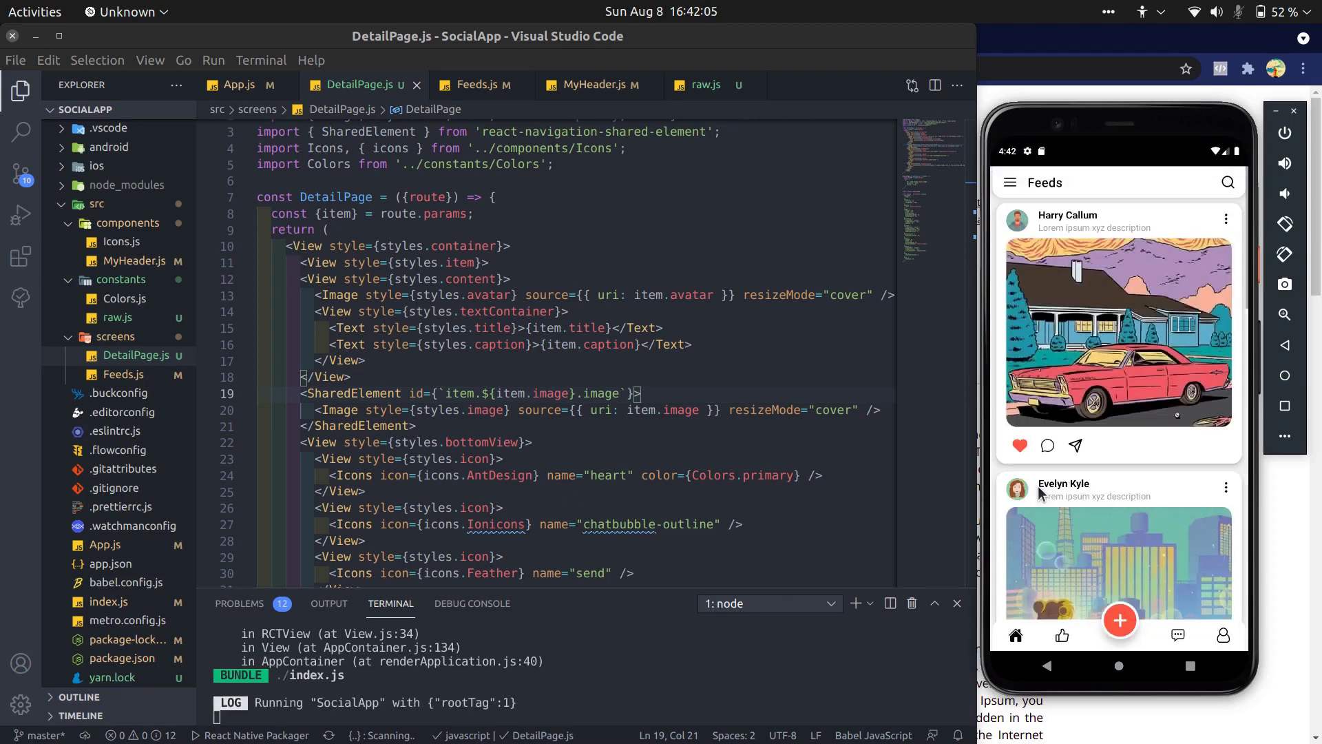
pyautogui.click(1096, 391)
pyautogui.click(1048, 666)
pyautogui.click(1075, 601)
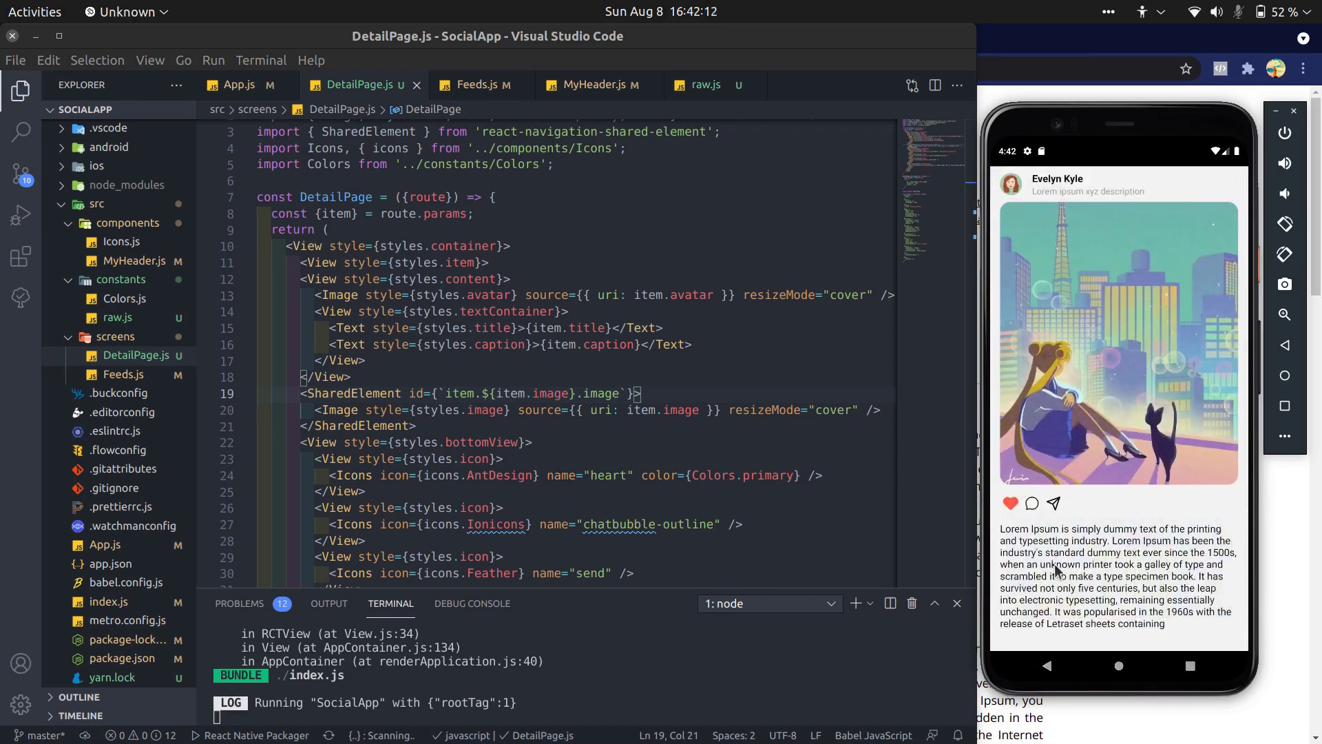
pyautogui.click(1049, 665)
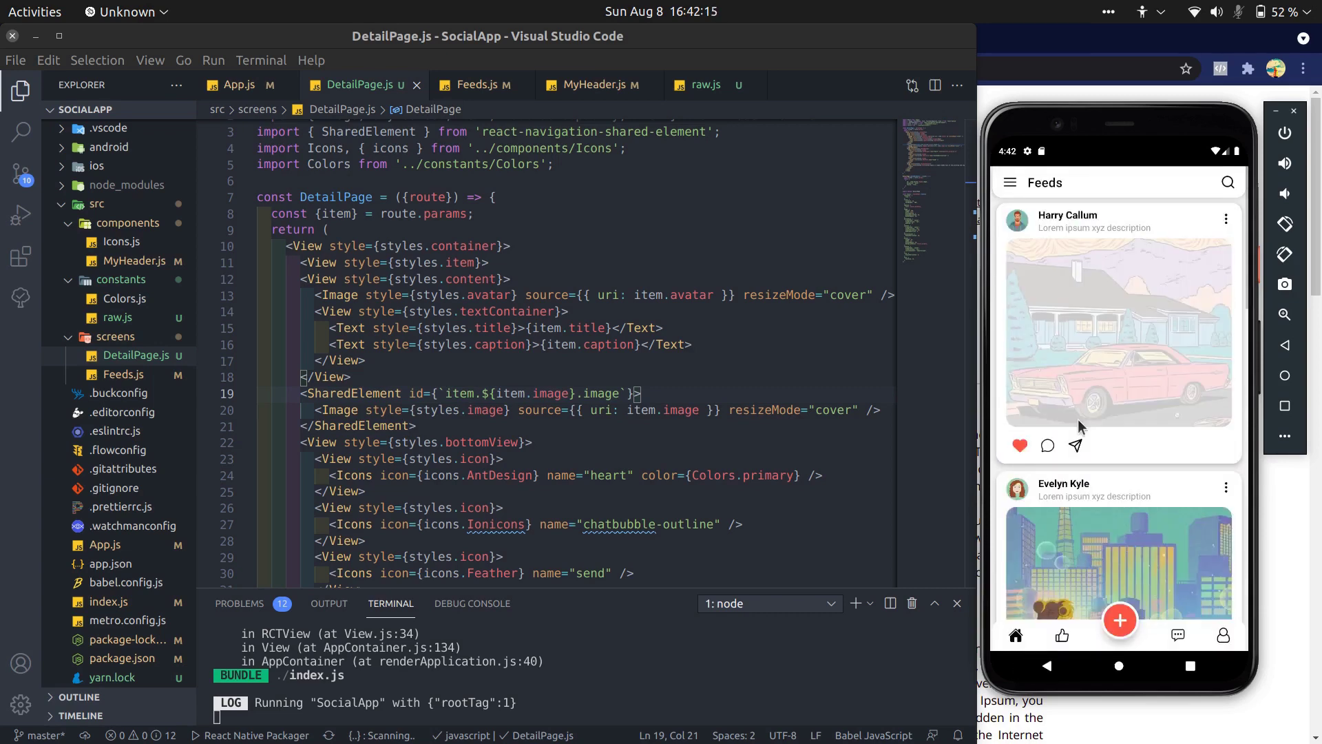
pyautogui.click(1077, 419)
pyautogui.click(1047, 666)
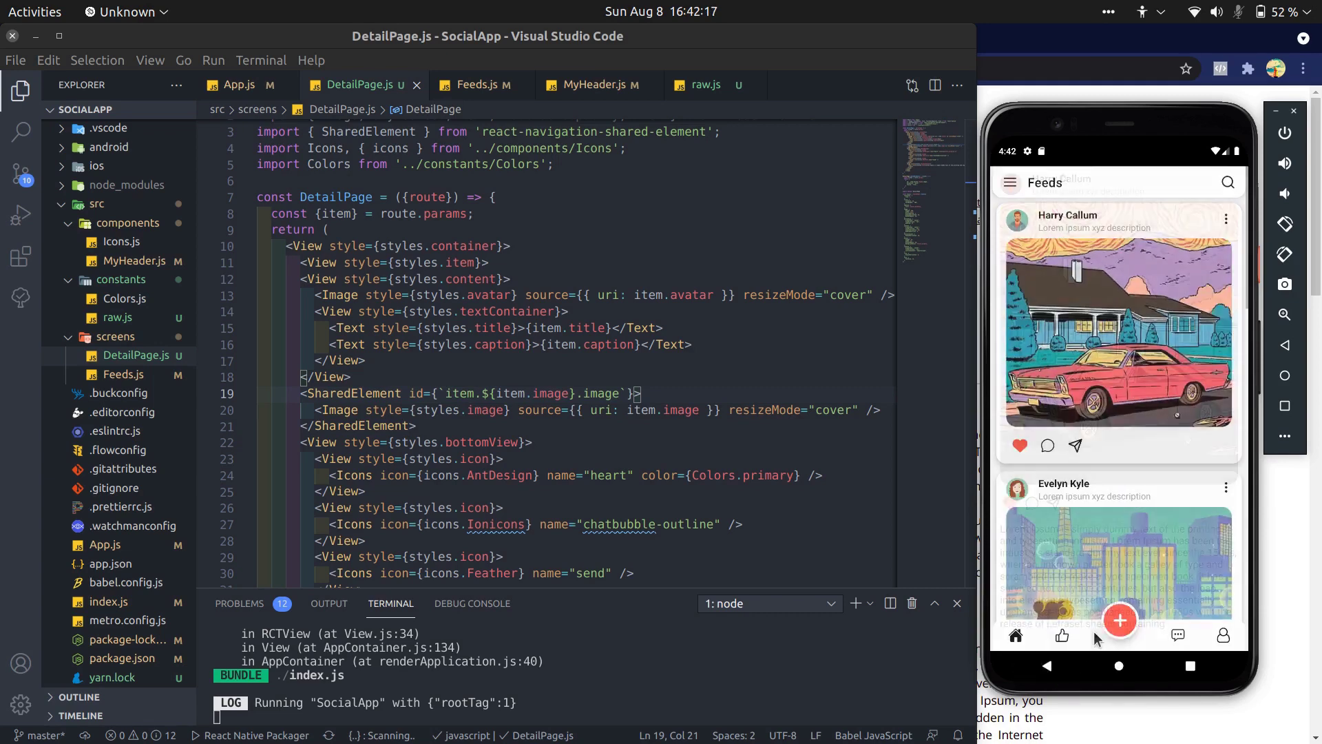
pyautogui.click(1082, 591)
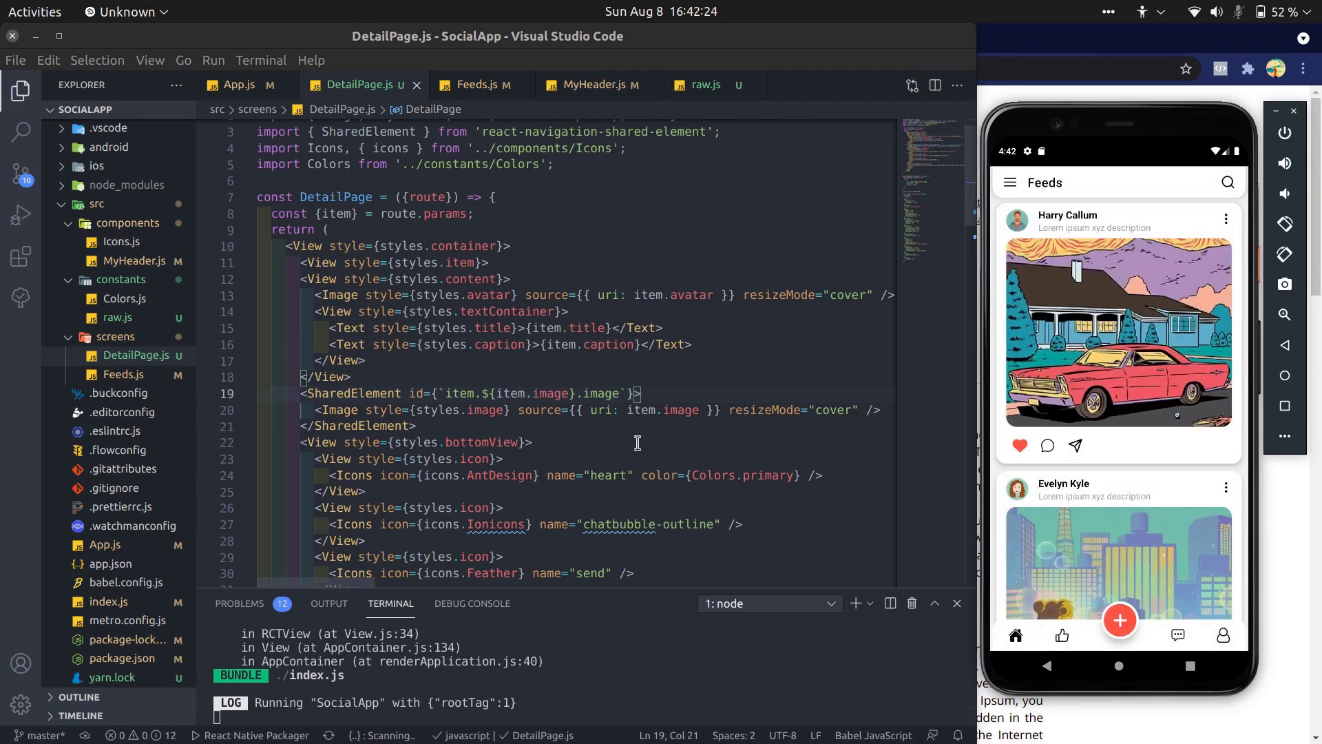
pyautogui.scroll(-5, 637, 442)
pyautogui.scroll(-3, 631, 449)
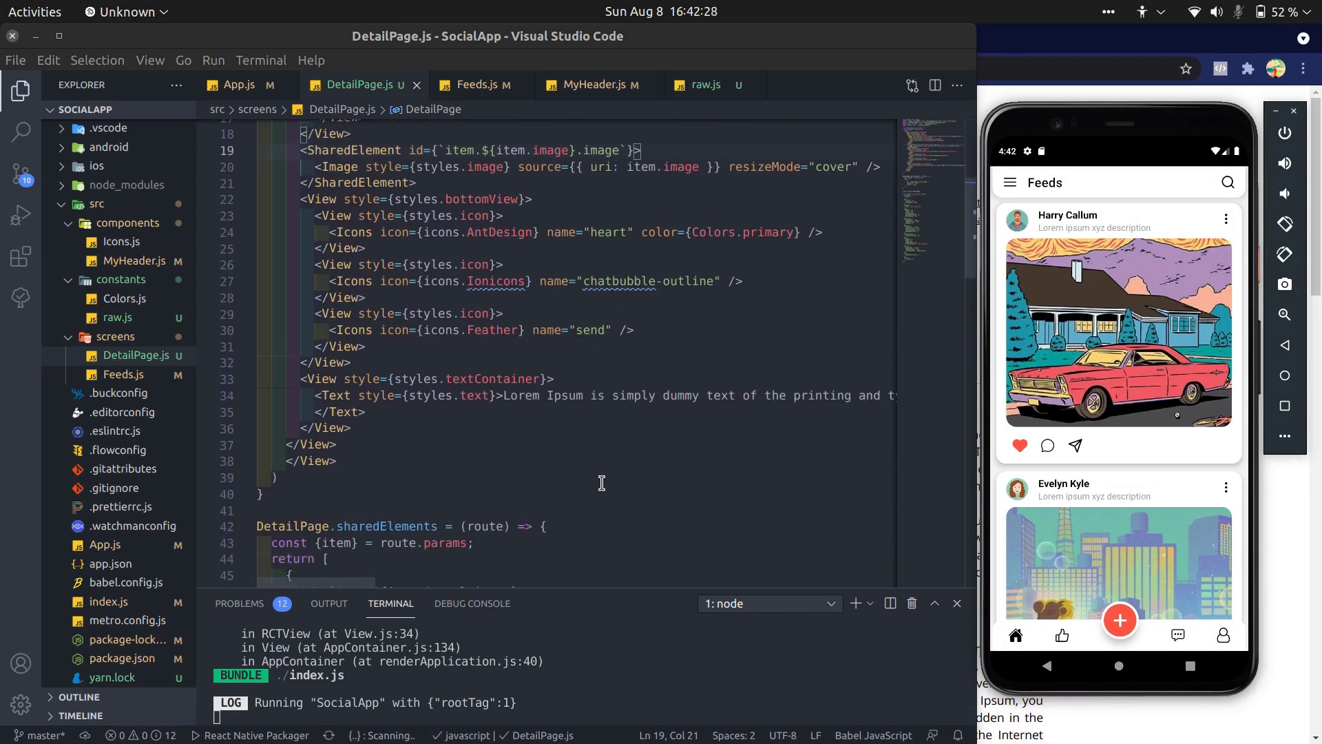
pyautogui.scroll(-3, 595, 488)
pyautogui.scroll(-2, 594, 487)
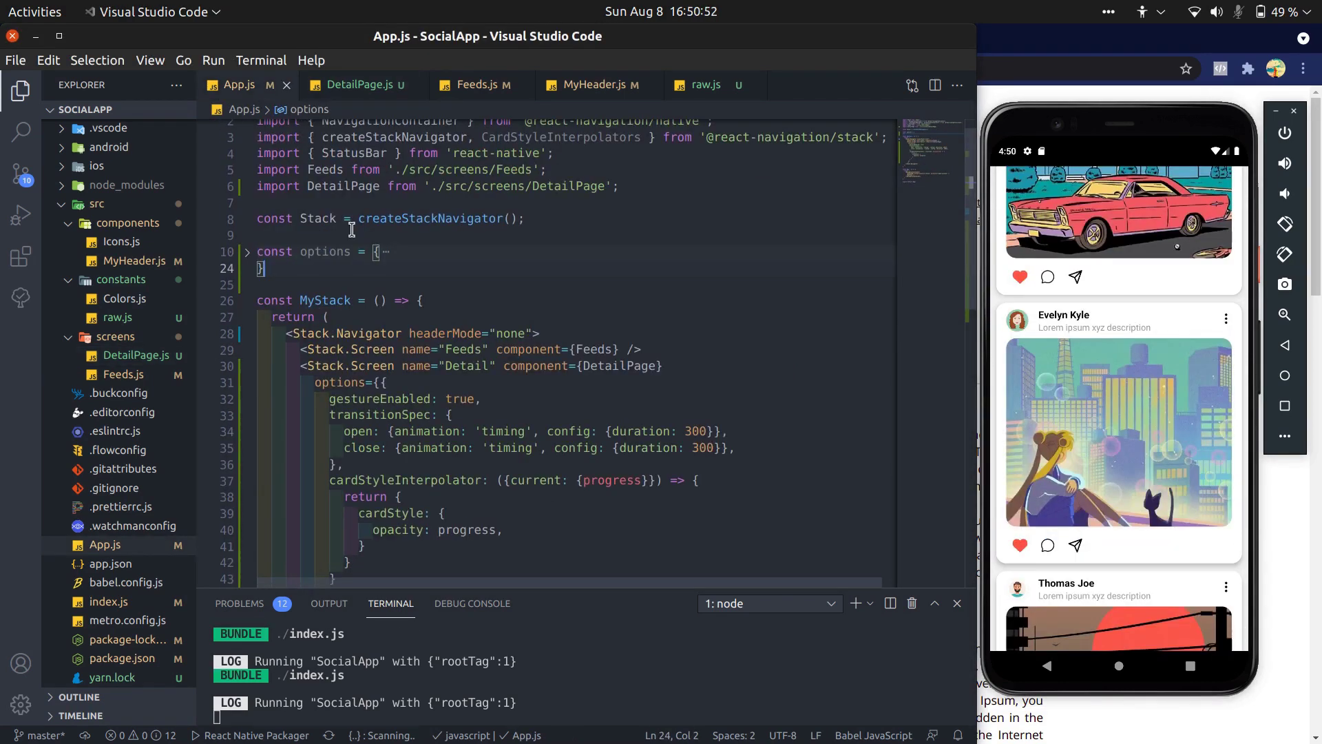
pyautogui.scroll(2, 351, 228)
# Step: In App.js, comment out the old Stack line and use createSharedElementStackNavigator instead
pyautogui.click(542, 240)
pyautogui.hotkey('ctrl', '/')
pyautogui.press('Return')
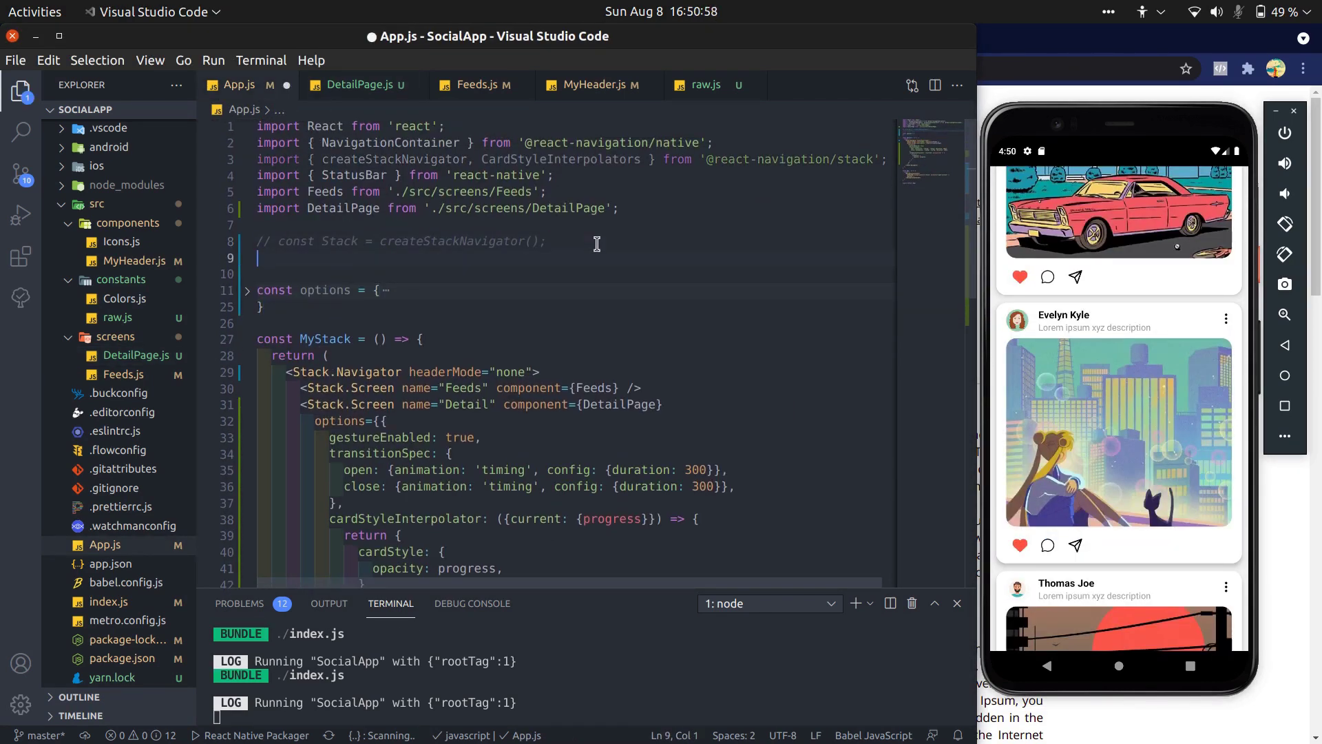
pyautogui.write('Stack = ')
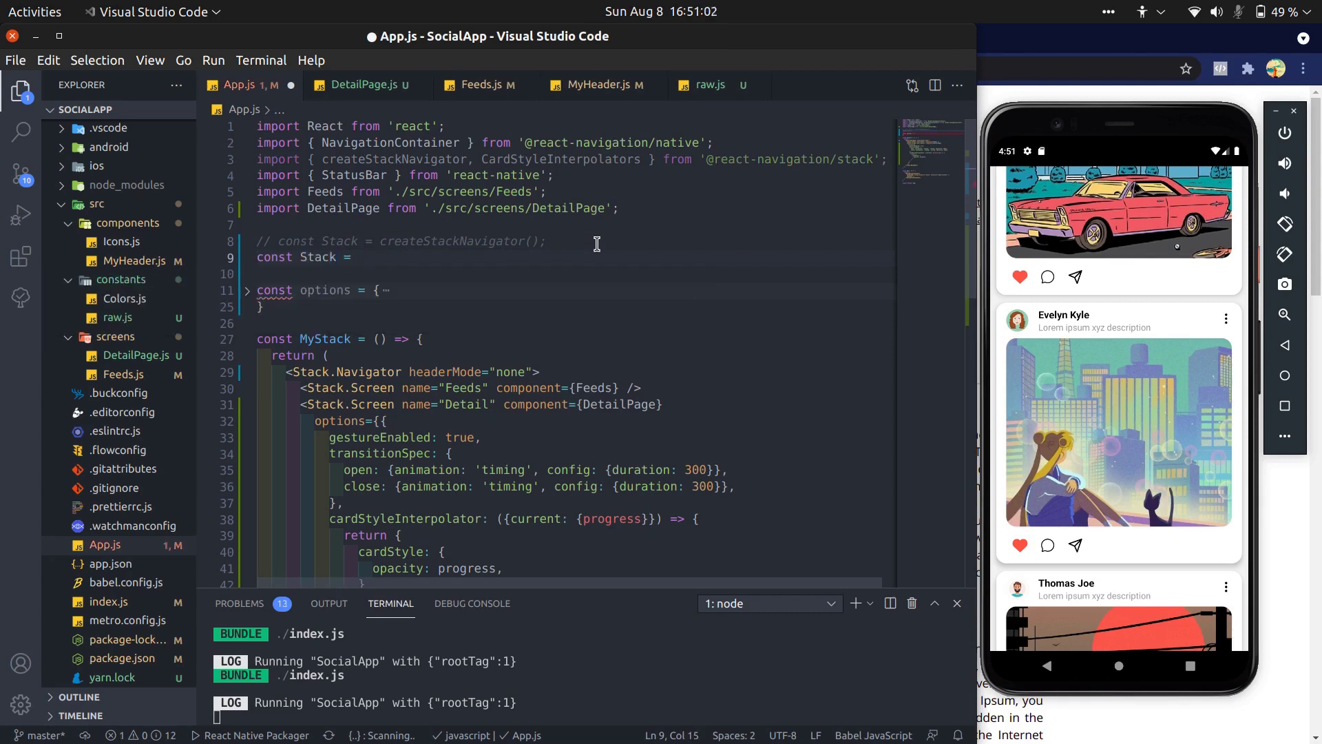
pyautogui.write('createSh')
pyautogui.press('Tab')
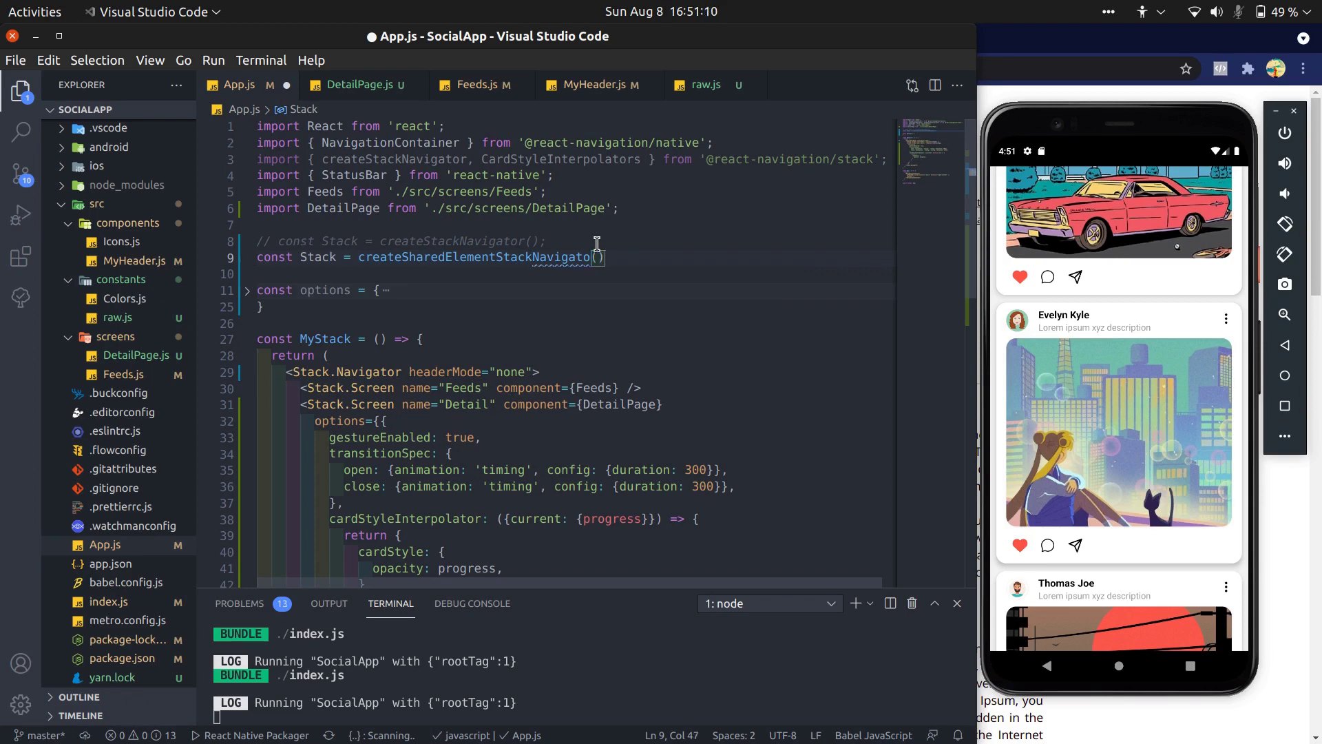
pyautogui.write('r')
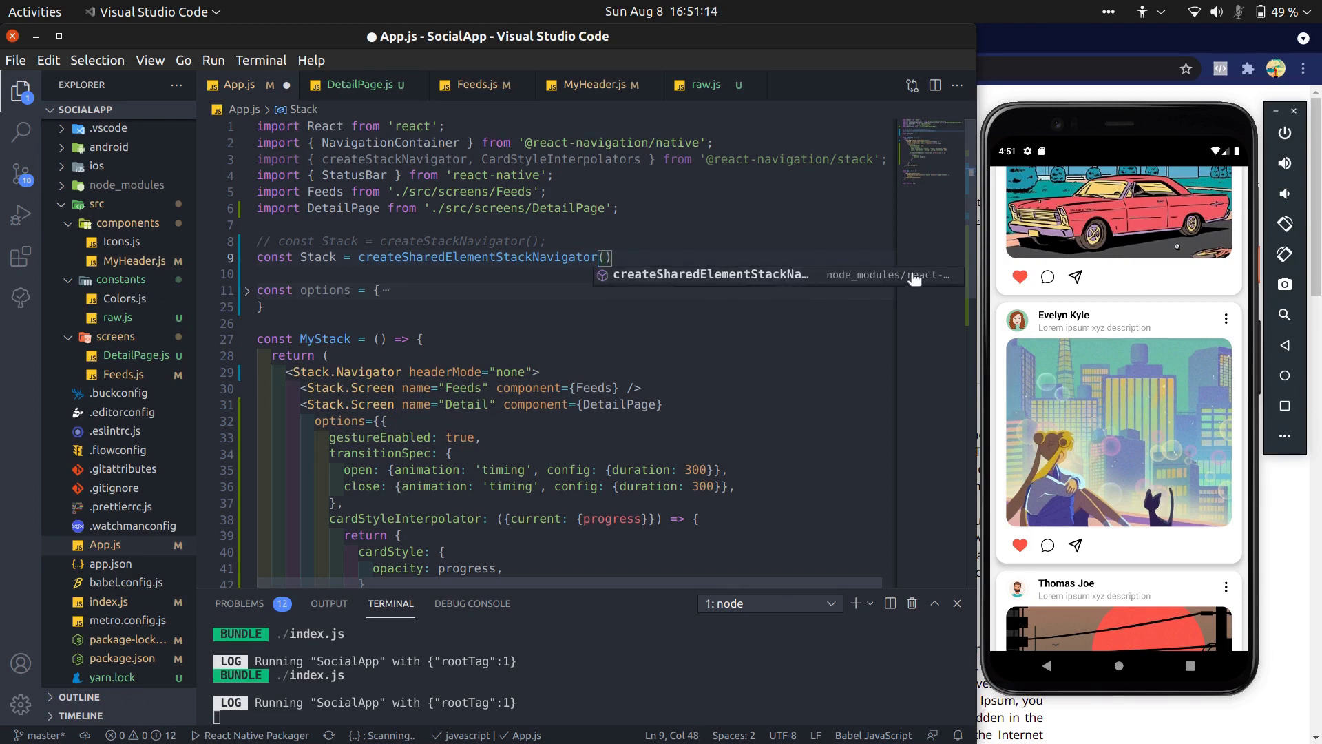
# Step: Import createSharedElementStackNavigator from react-navigation-shared-element and save App.js
pyautogui.press('Return')
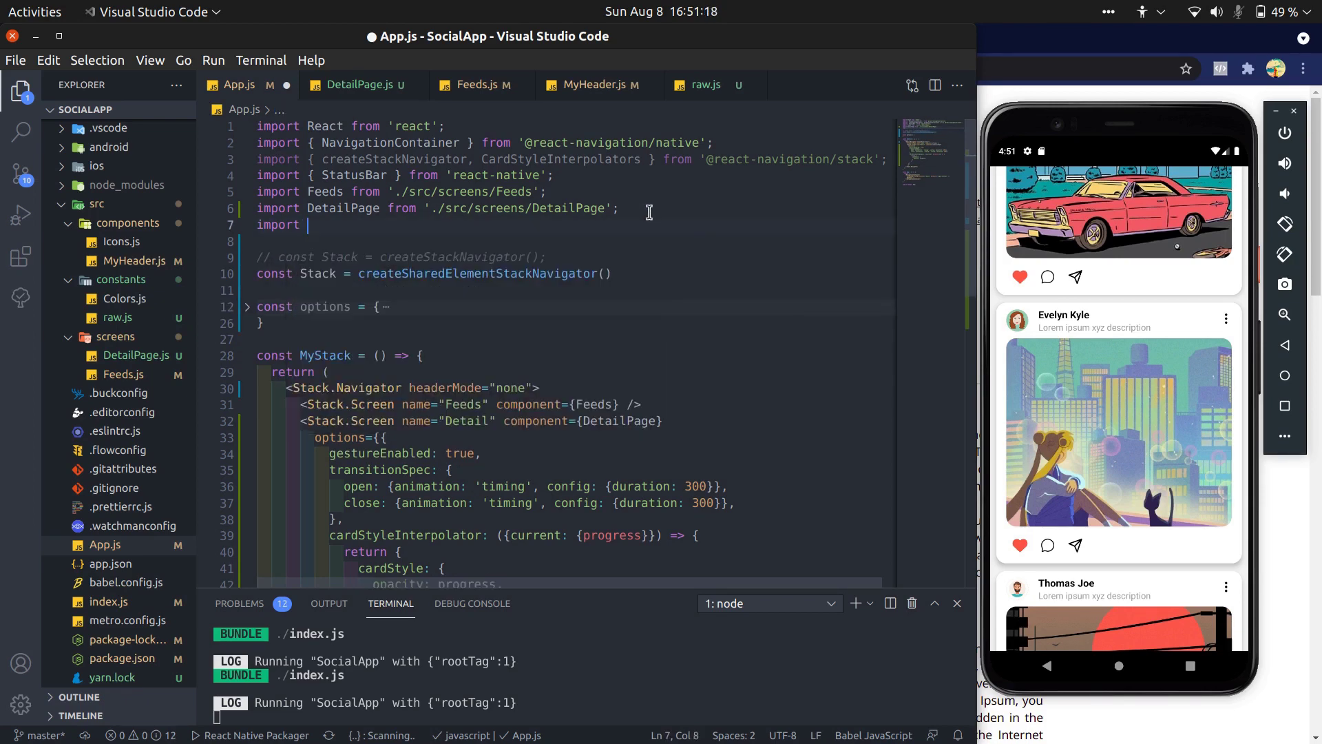
pyautogui.write('import createSh')
pyautogui.press('Return')
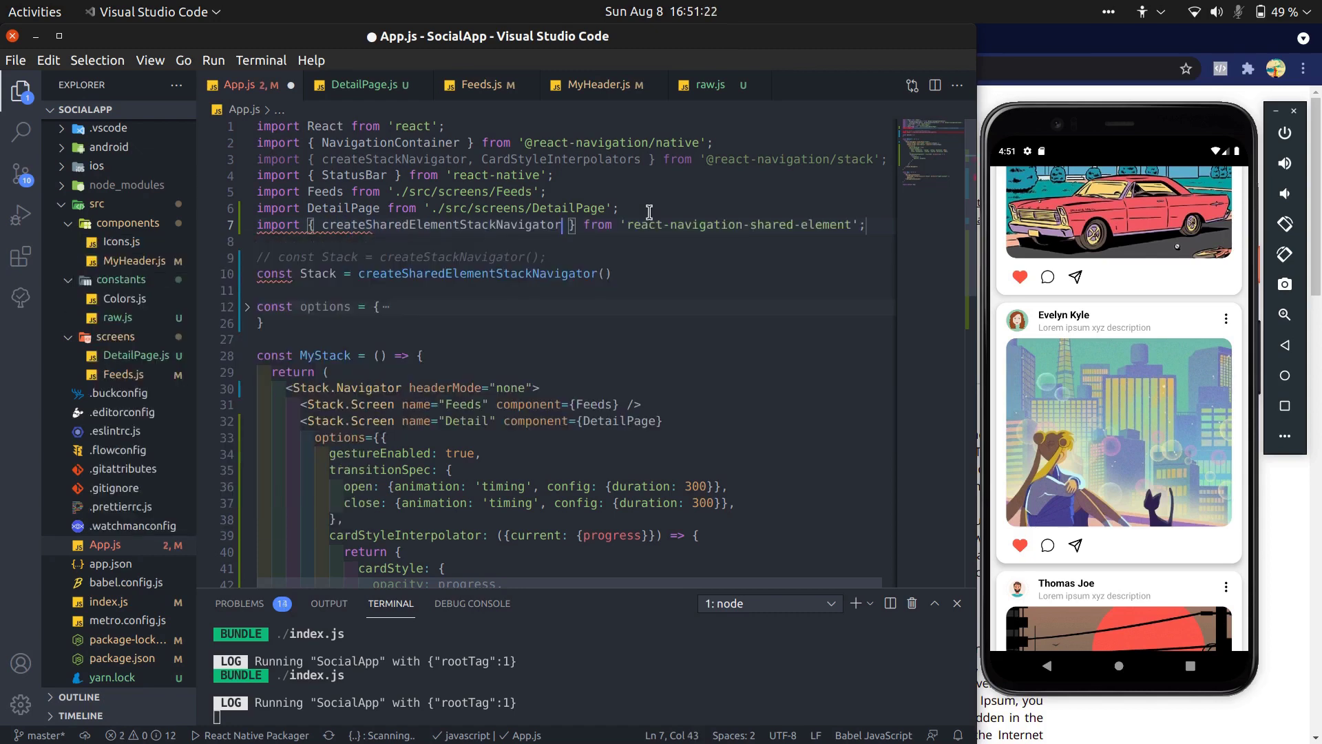
pyautogui.hotkey('ctrl', 's')
pyautogui.scroll(-1, 667, 254)
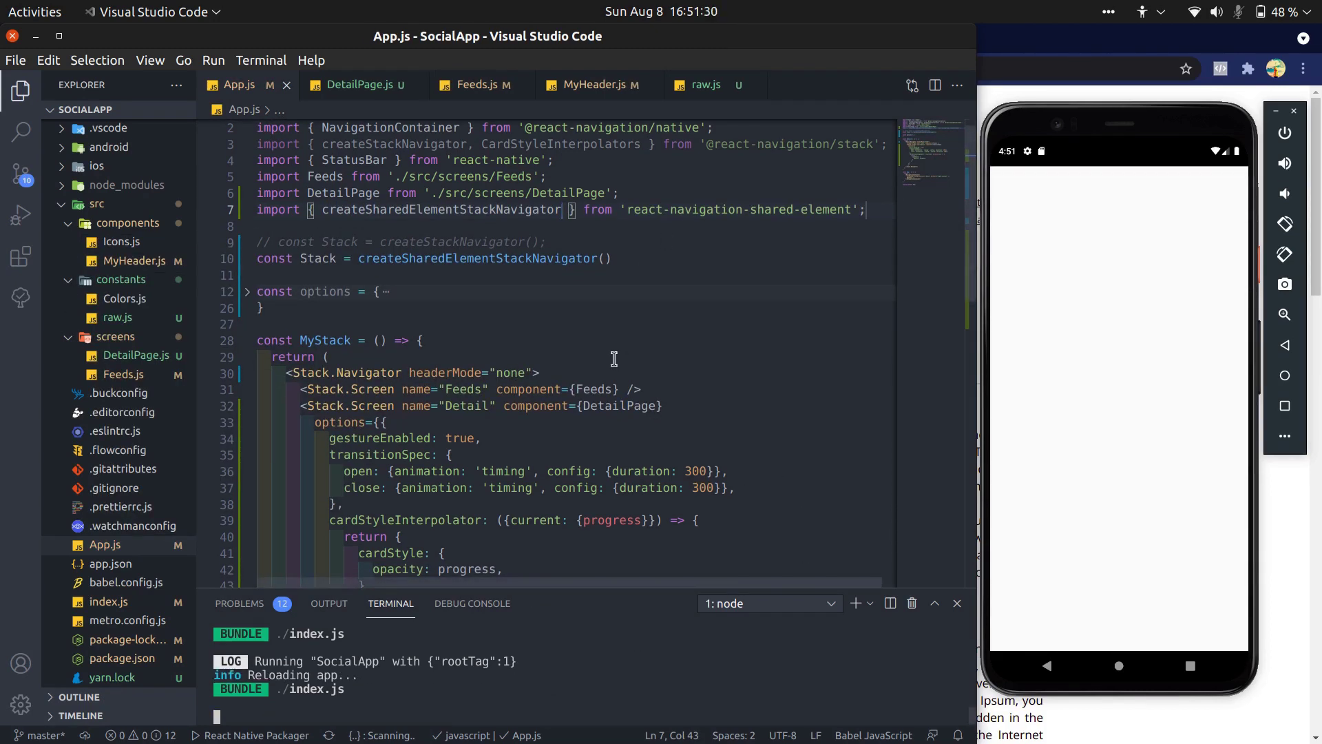
pyautogui.click(462, 85)
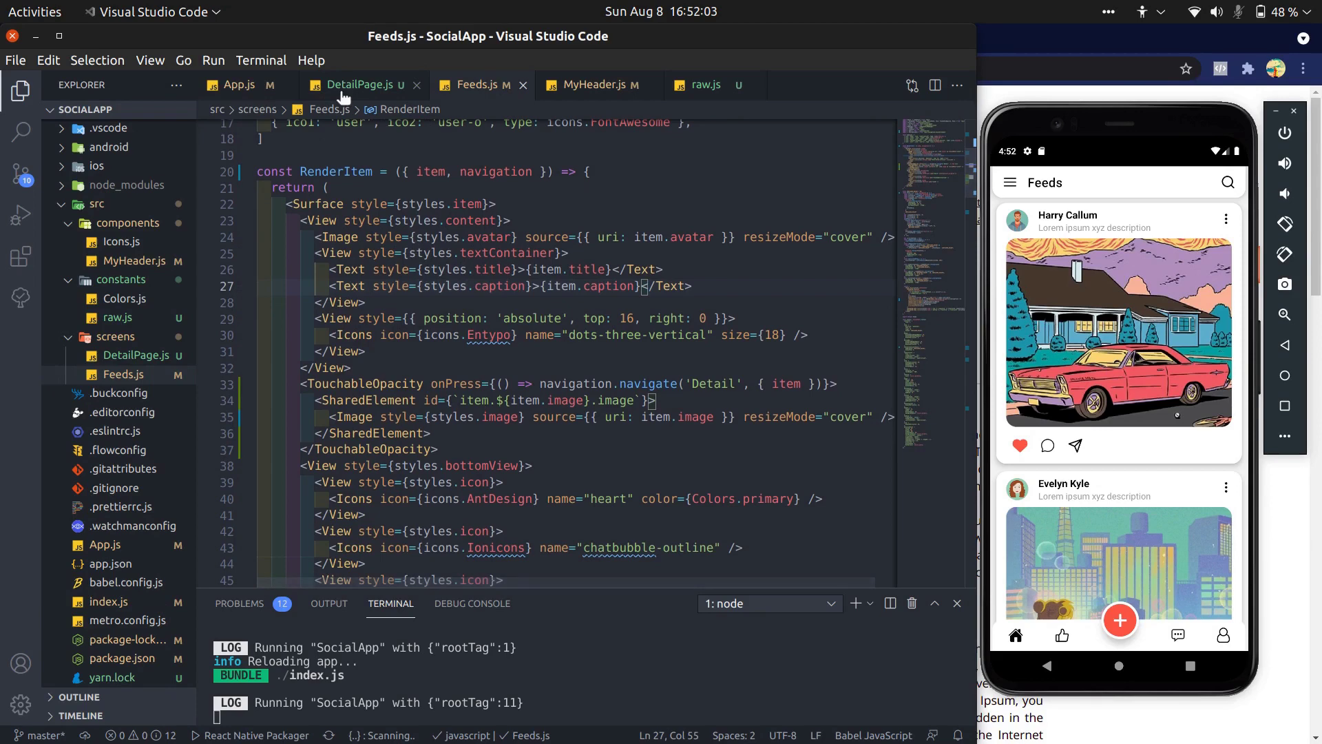
pyautogui.click(358, 85)
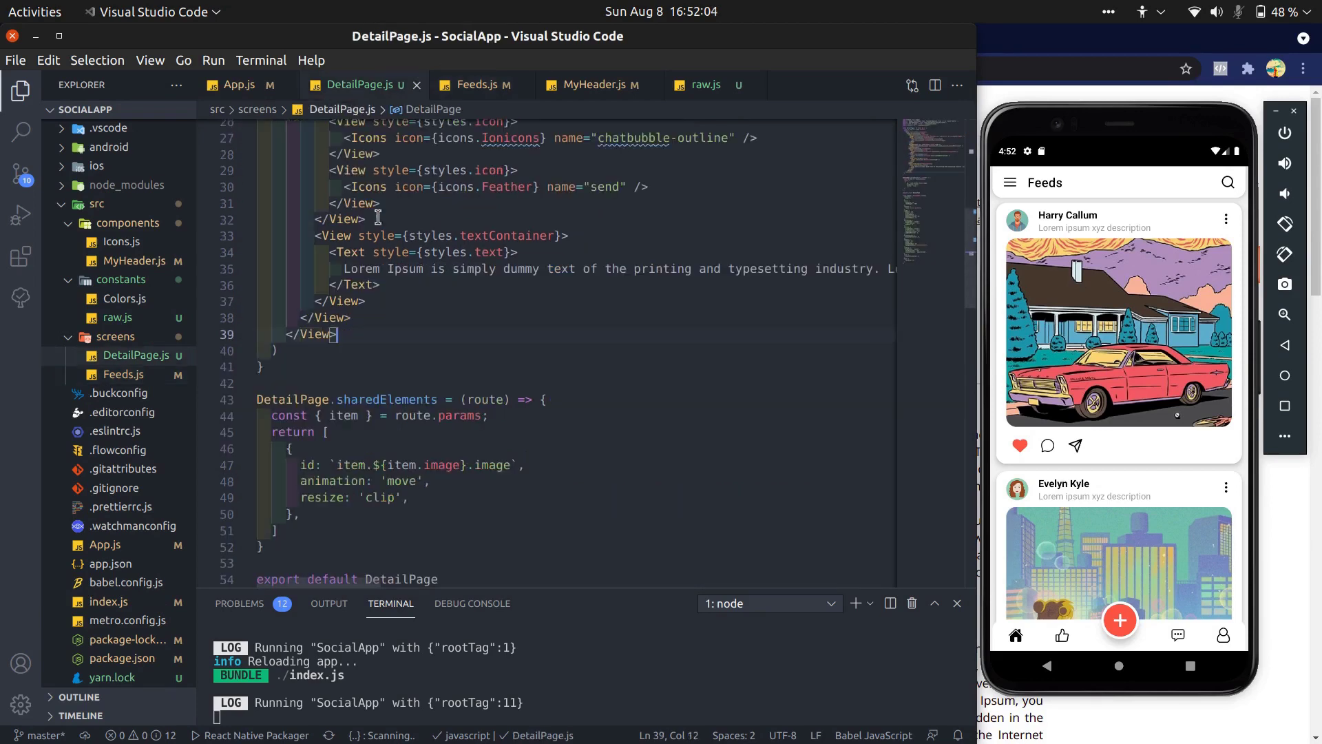
pyautogui.scroll(-2, 386, 331)
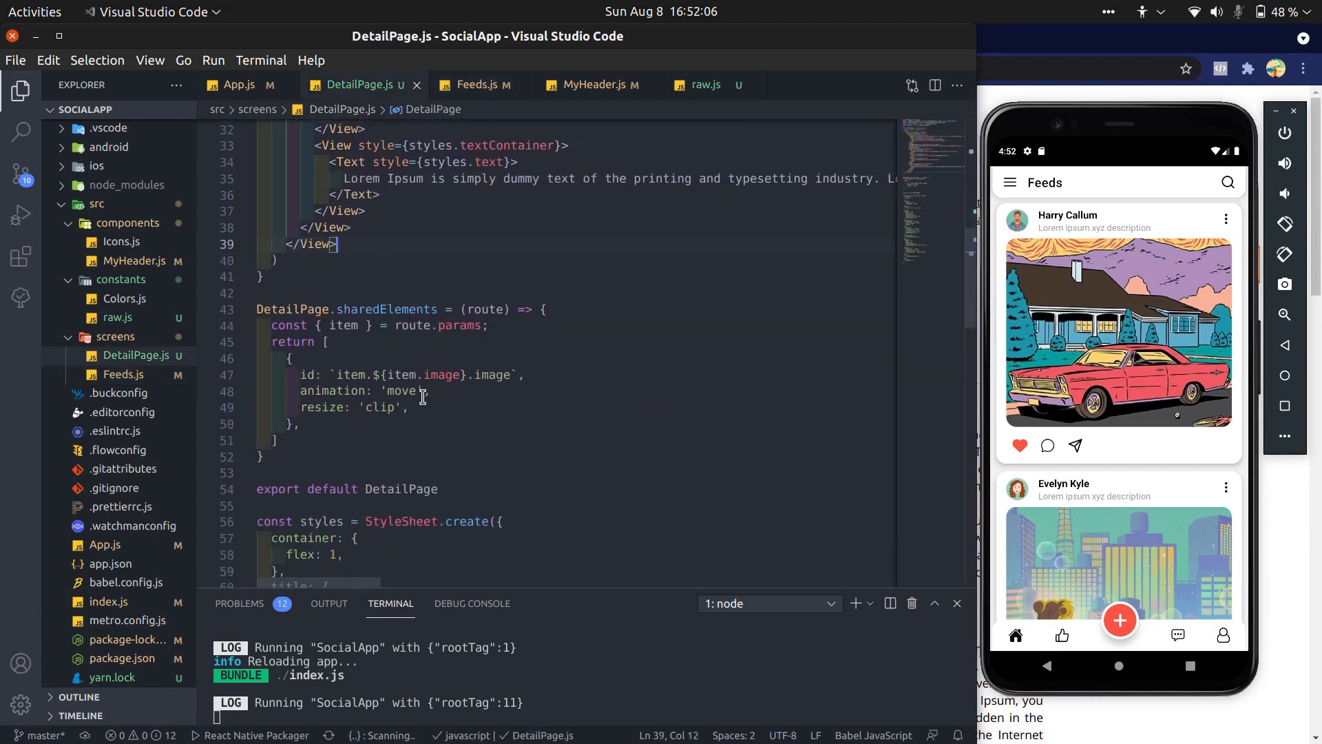
pyautogui.click(474, 426)
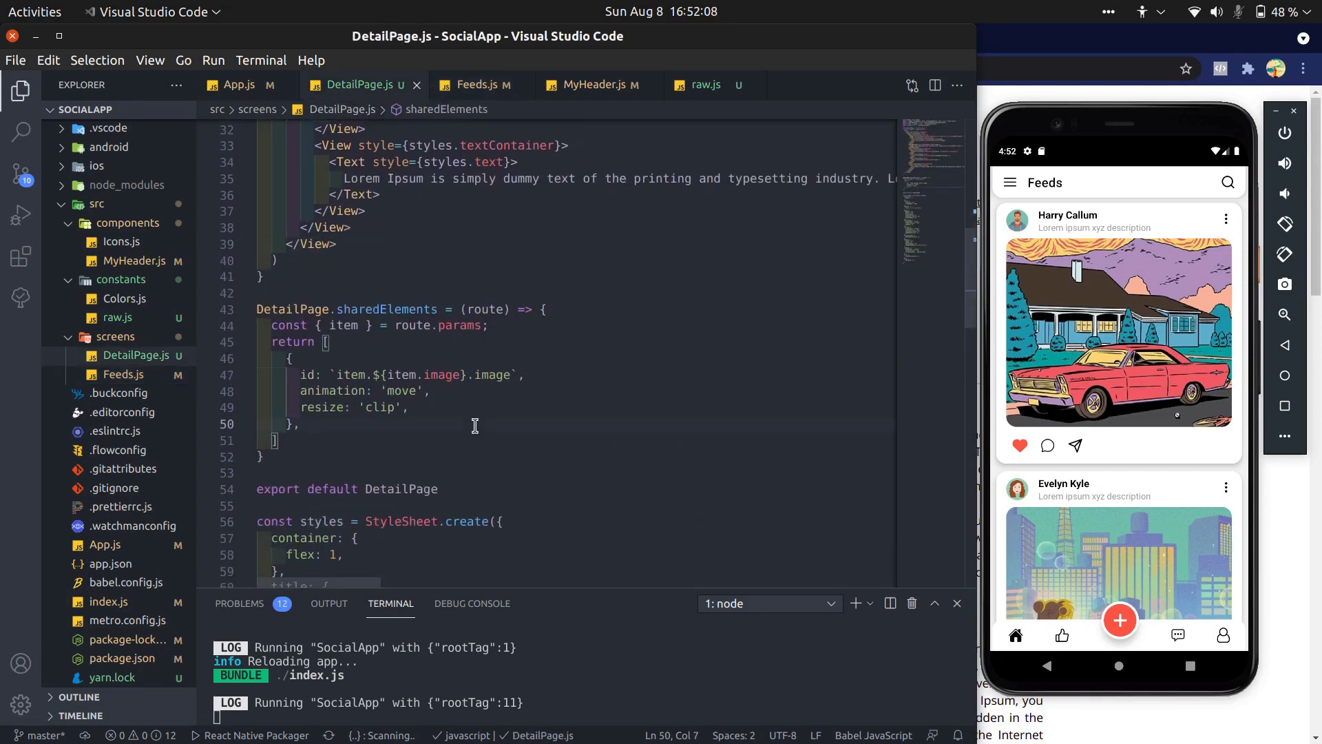
pyautogui.click(1061, 561)
pyautogui.click(1048, 665)
pyautogui.click(1078, 351)
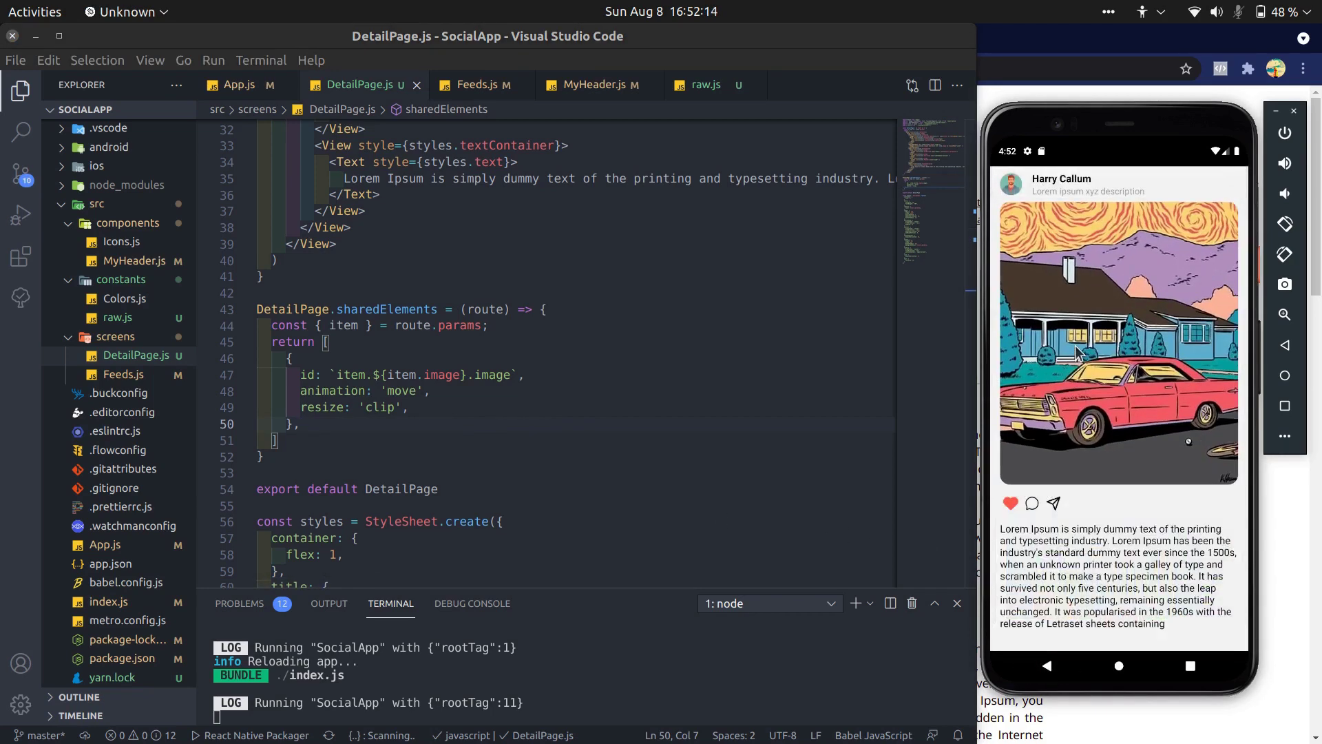
pyautogui.click(1048, 666)
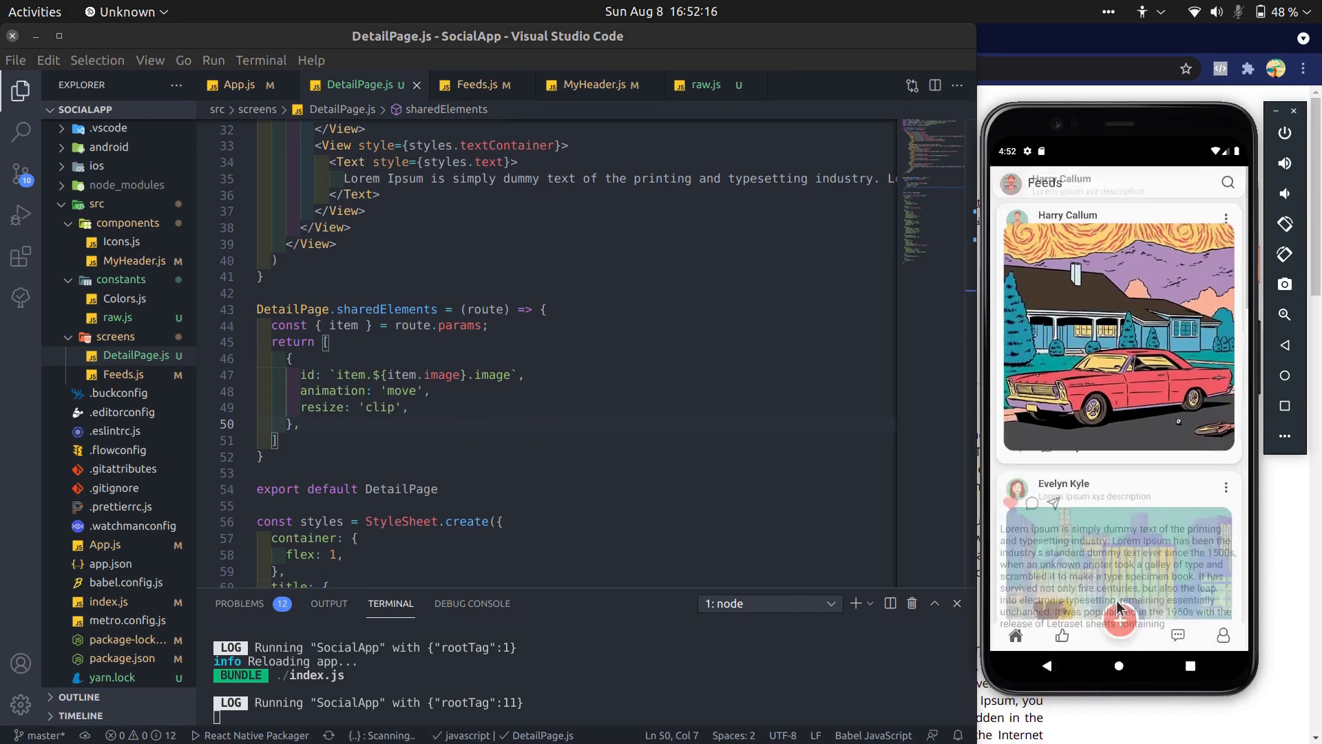
pyautogui.moveTo(1097, 573); pyautogui.dragTo(1098, 390)
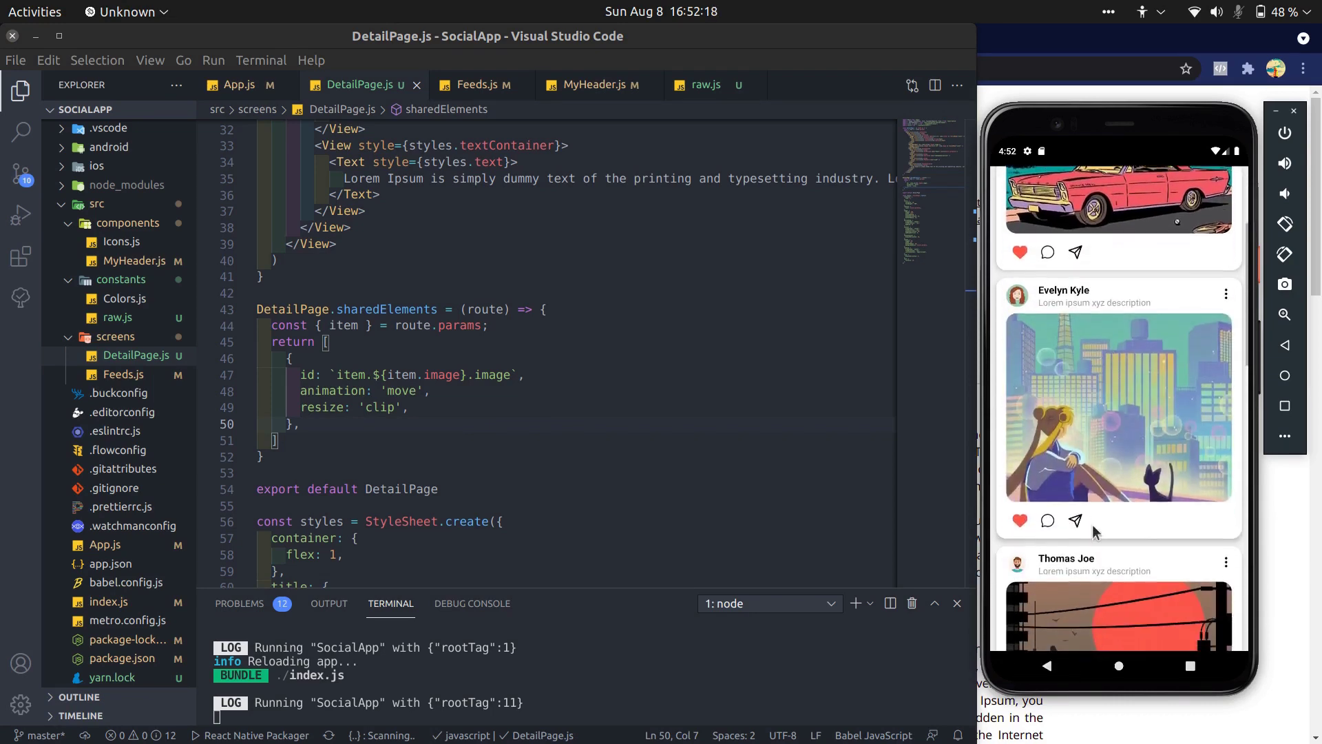
pyautogui.click(1095, 560)
pyautogui.click(1049, 666)
pyautogui.moveTo(1093, 212); pyautogui.dragTo(1099, 262)
pyautogui.moveTo(1110, 207); pyautogui.dragTo(1110, 310)
pyautogui.click(1111, 310)
pyautogui.press('Escape')
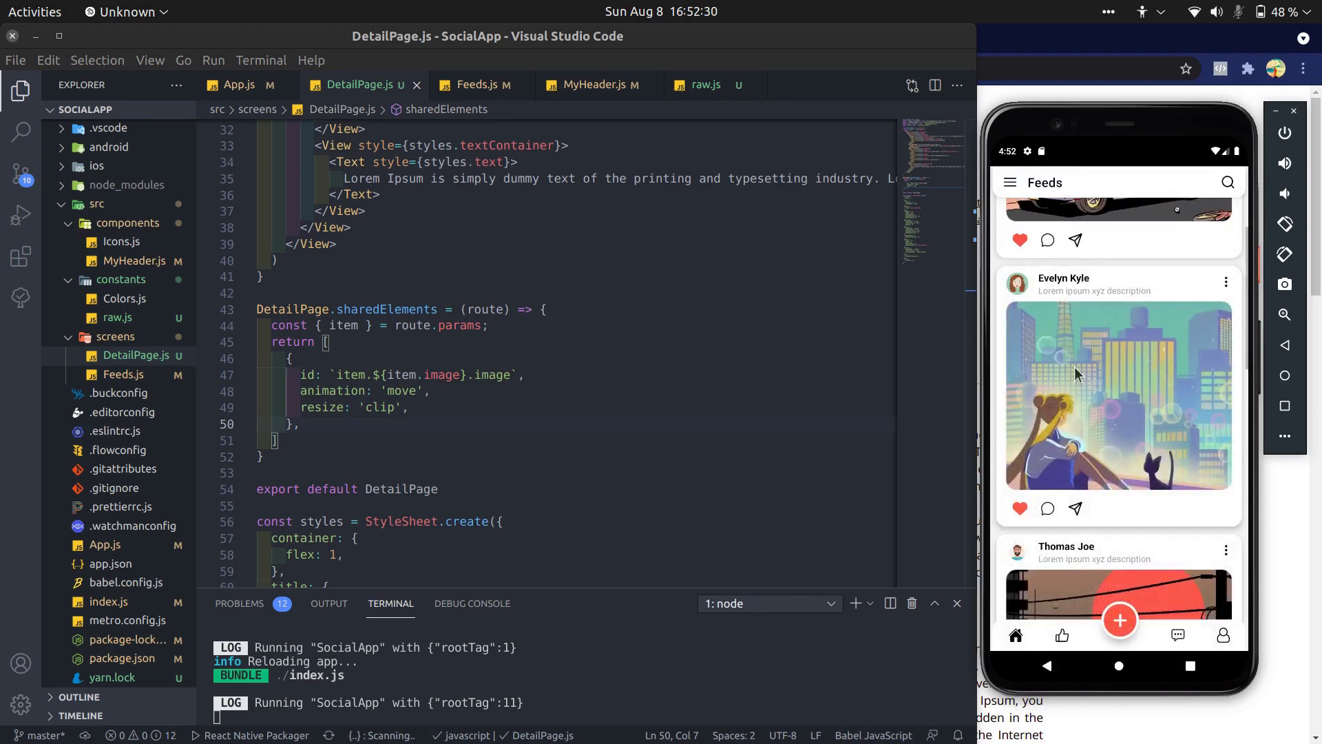
pyautogui.scroll(-5, 1105, 310)
pyautogui.scroll(-5, 1106, 310)
pyautogui.click(1108, 564)
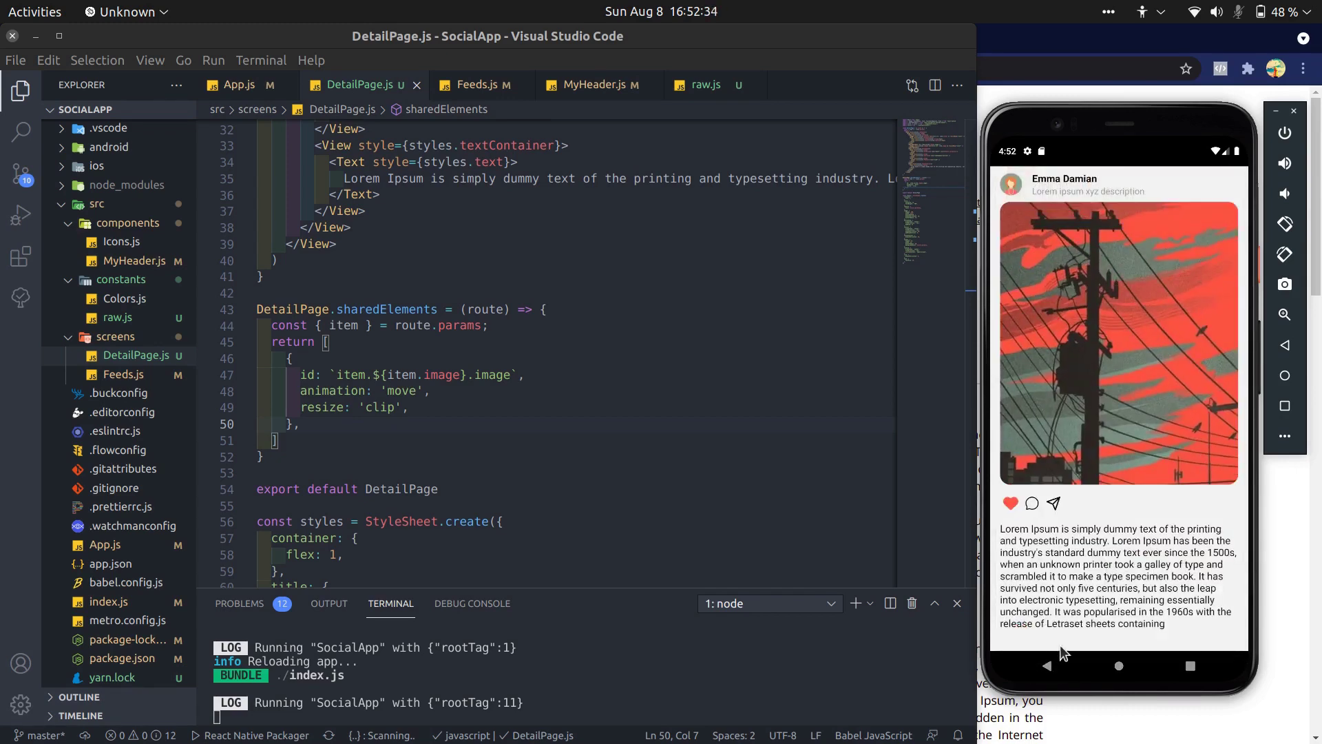
pyautogui.click(1058, 661)
pyautogui.click(1086, 306)
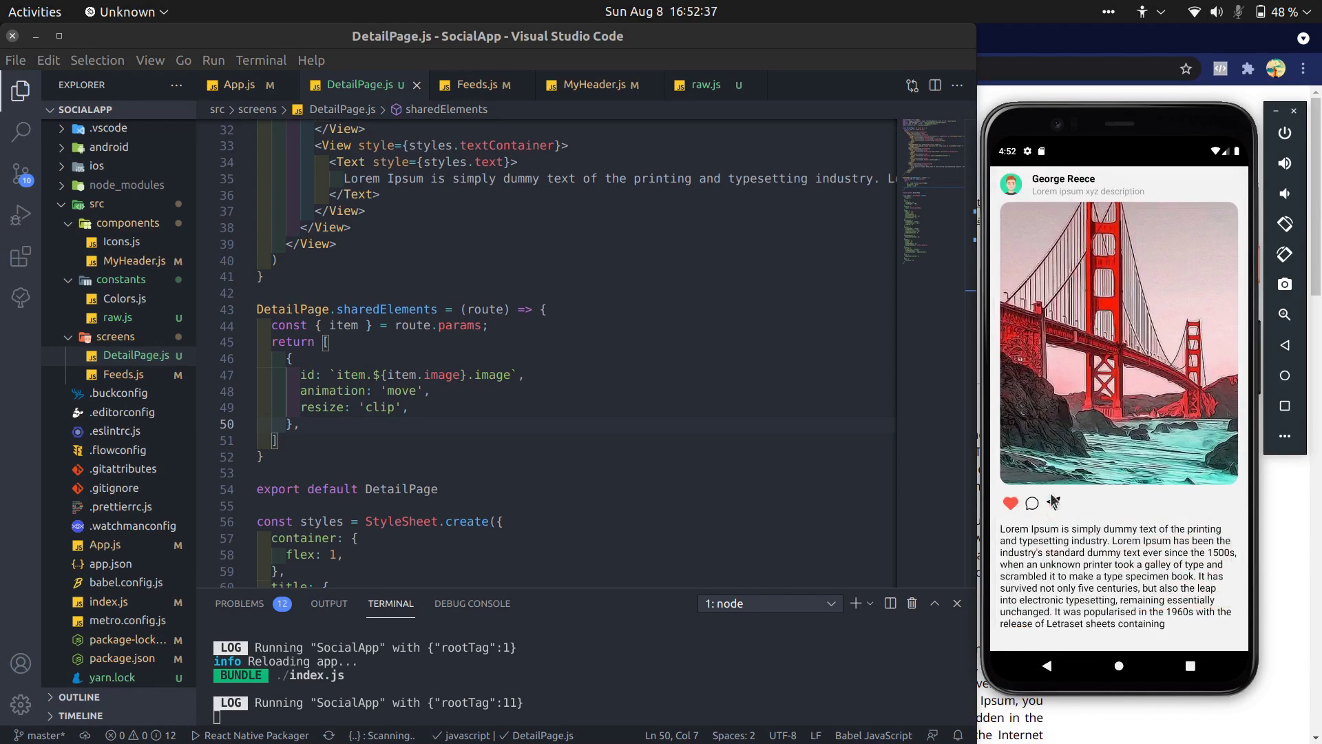
pyautogui.click(1049, 666)
pyautogui.scroll(10, 514, 393)
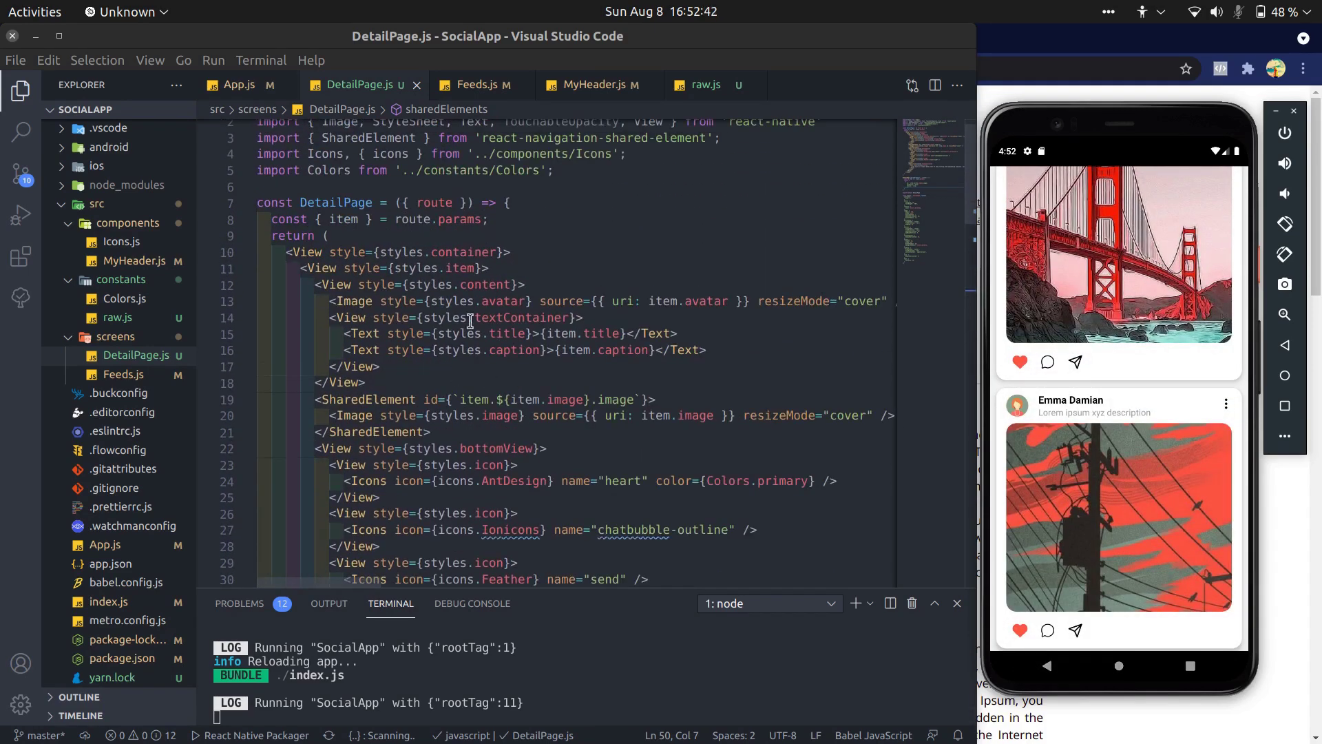
# Step: In DetailPage.js, wrap the avatar Image in a copied SharedElement opening and closing tag
pyautogui.moveTo(316, 399); pyautogui.dragTo(658, 400)
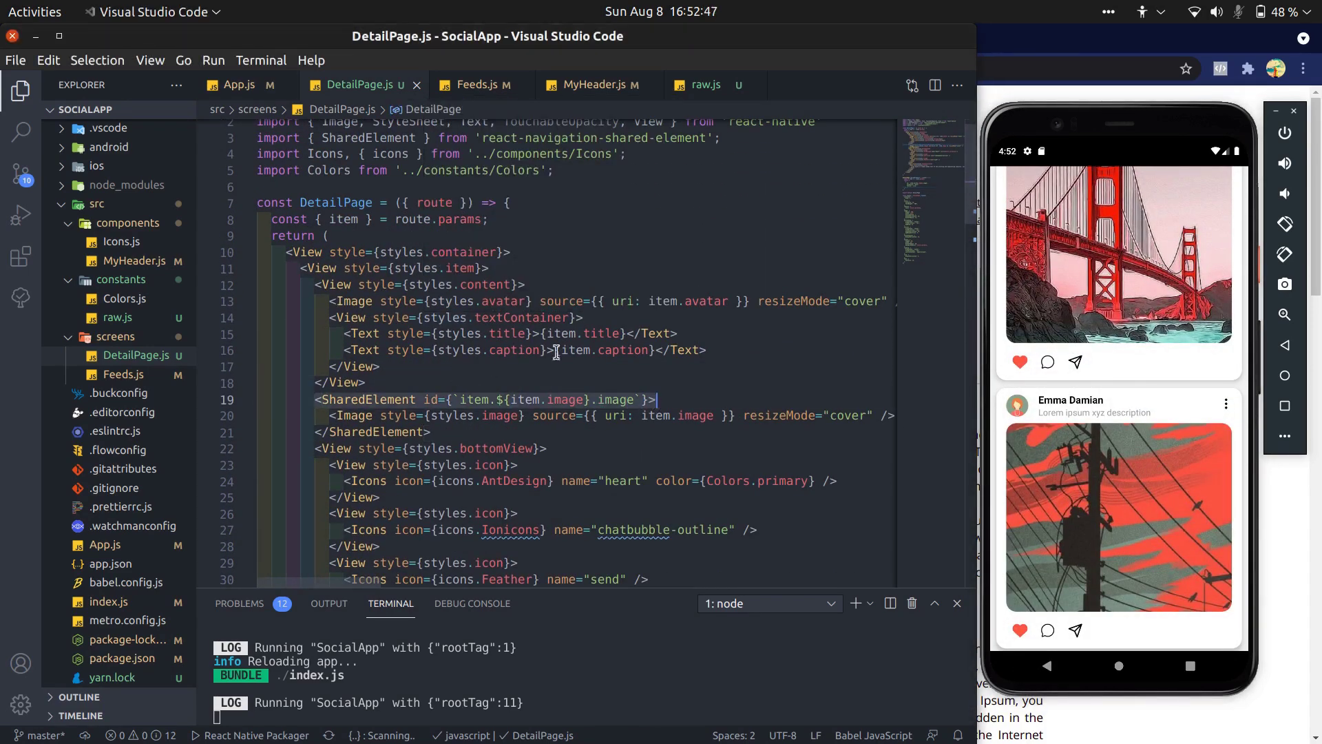
pyautogui.hotkey('ctrl', 'c')
pyautogui.click(529, 285)
pyautogui.press('Return')
pyautogui.hotkey('ctrl', 'v')
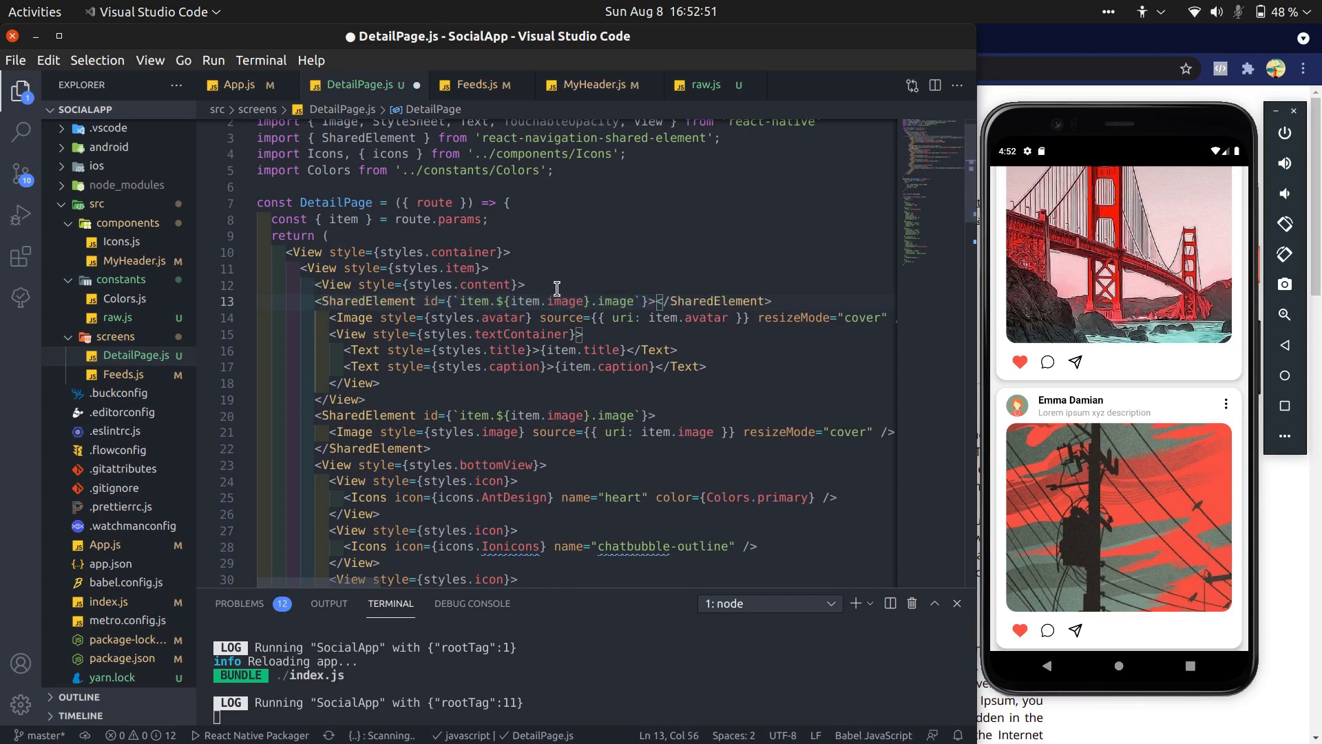
pyautogui.hotkey('shift', 'End')
pyautogui.hotkey('ctrl', 'x')
pyautogui.click(331, 334)
pyautogui.press('Return')
pyautogui.press('Up')
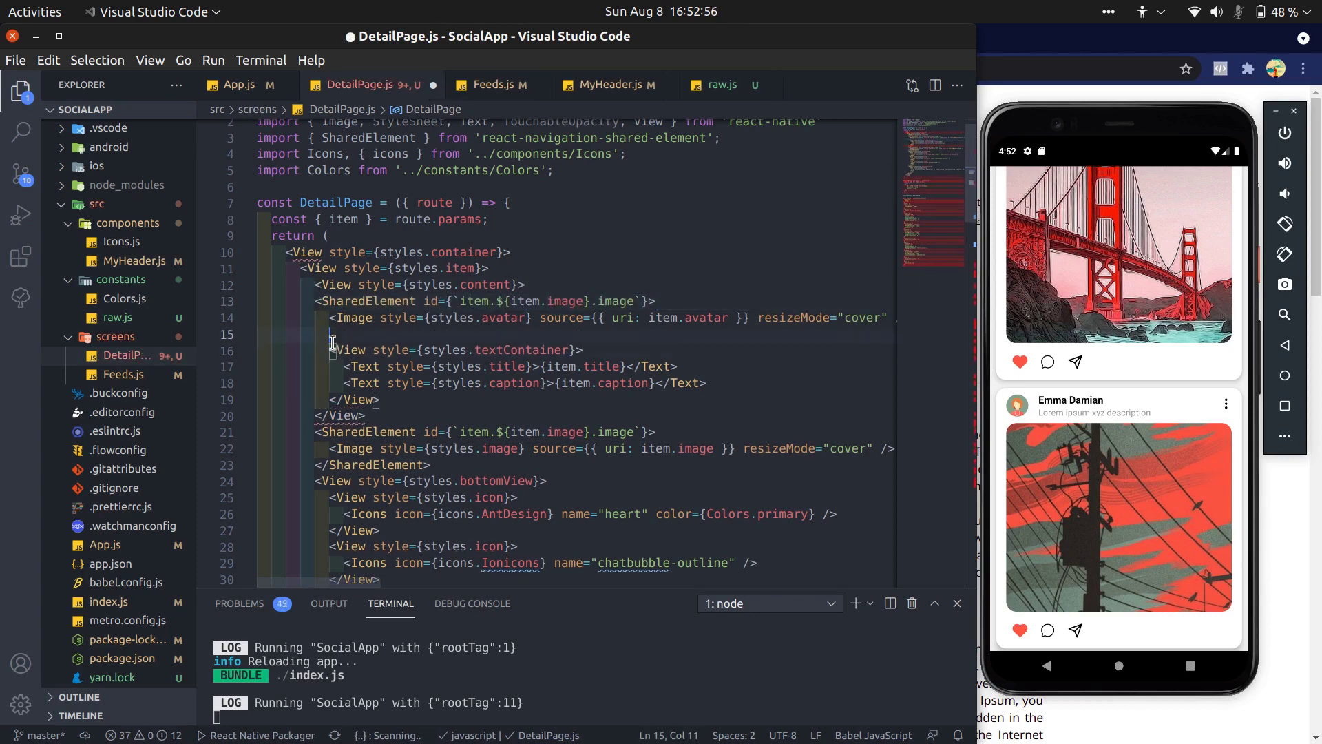
pyautogui.write('</SharedElement>')
pyautogui.hotkey('ctrl', 'shift', 'i')
# Step: Change the avatar wrapper's id to `item.${item.avatar}.avatar` and save DetailPage.js
pyautogui.doubleClick(580, 301)
pyautogui.hotkey('ctrl', 'd')
pyautogui.write('avatar')
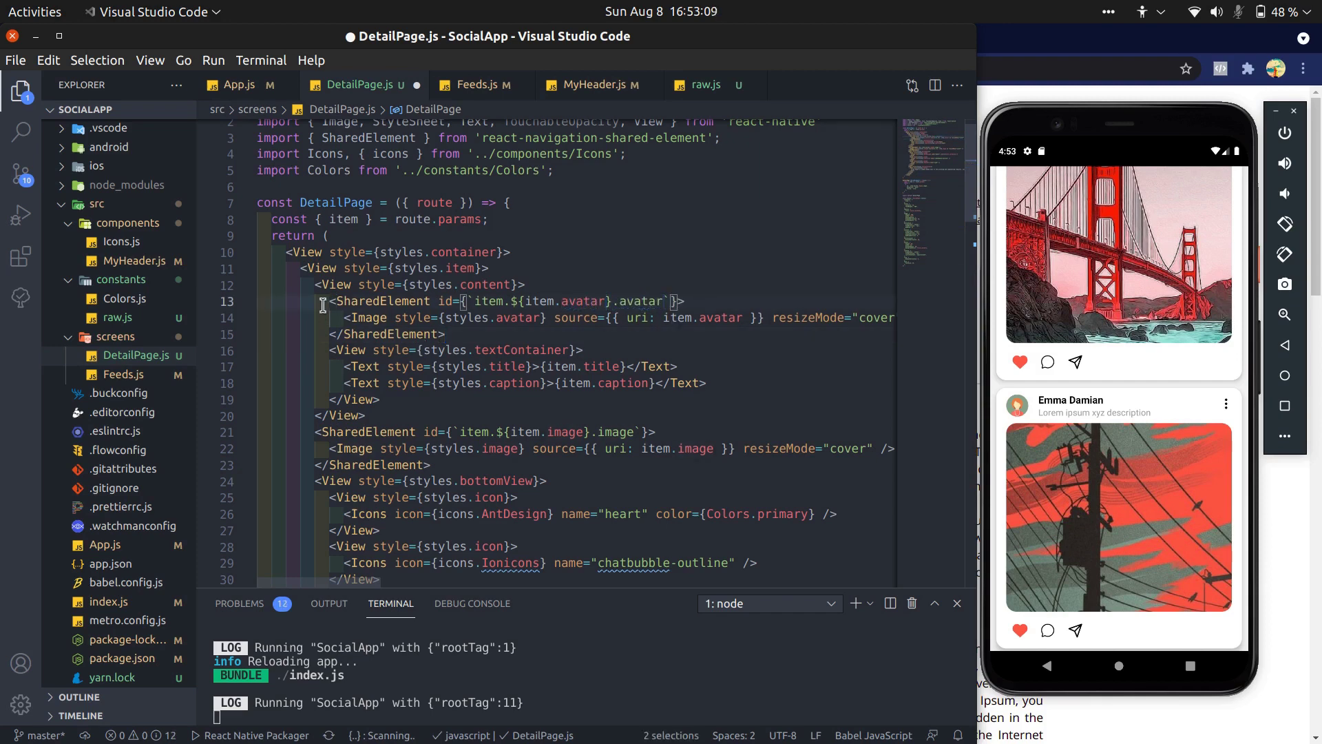
pyautogui.moveTo(329, 301); pyautogui.dragTo(328, 350)
pyautogui.hotkey('ctrl', 's')
# Step: Replace the Feeds.js avatar image line with the avatar SharedElement block, format, and save
pyautogui.hotkey('ctrl', 'Tab')
pyautogui.hotkey('ctrl', 'Tab')
pyautogui.hotkey('ctrl', 'Tab')
pyautogui.moveTo(316, 237); pyautogui.dragTo(895, 236)
pyautogui.hotkey('ctrl', 'v')
pyautogui.hotkey('ctrl', 'shift', 'i')
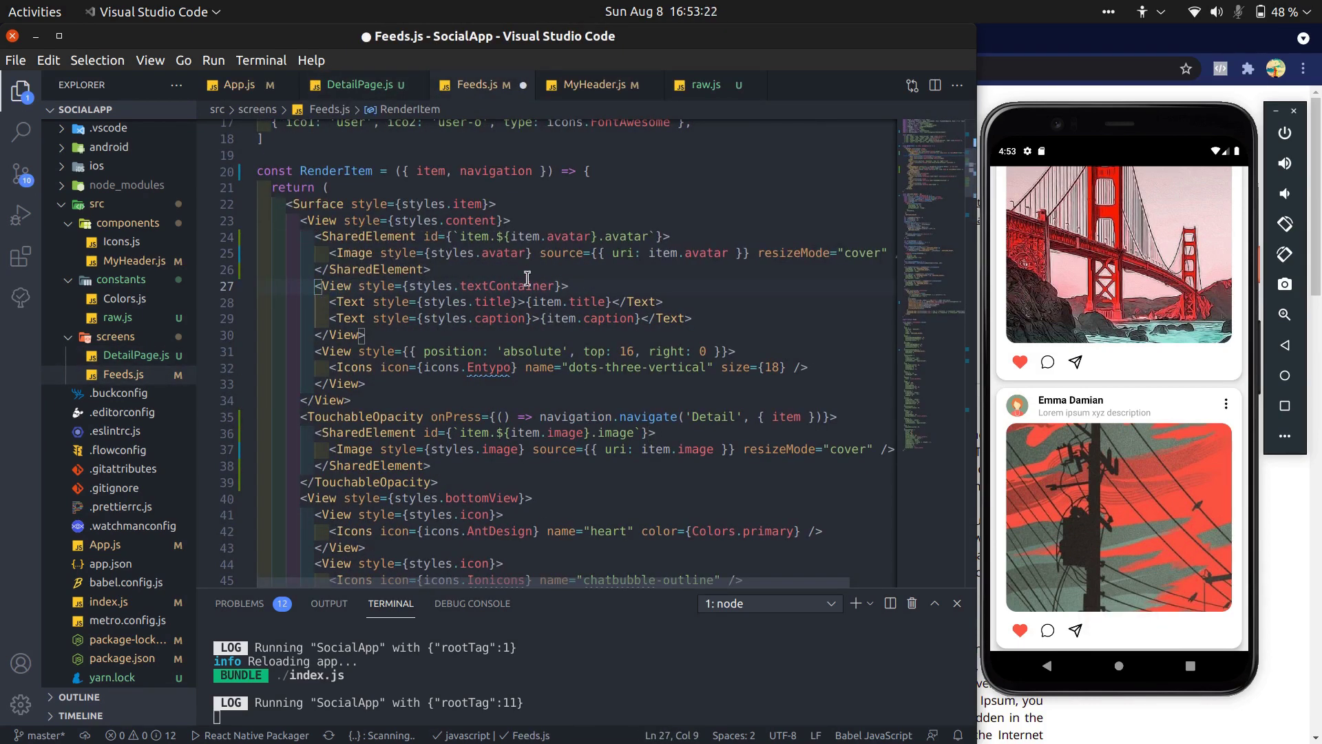
pyautogui.hotkey('ctrl', 's')
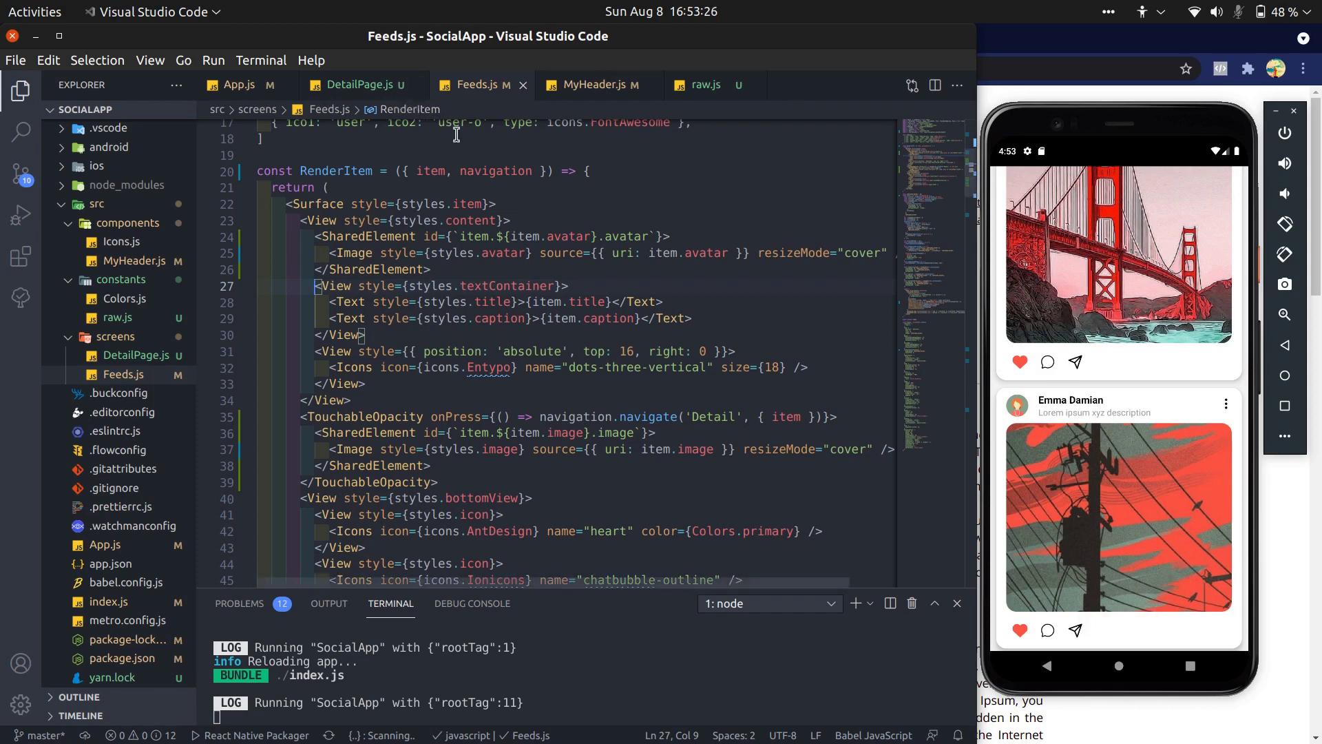
# Step: Add a second sharedElements entry copying the image entry's id, animation and resize
pyautogui.click(358, 85)
pyautogui.scroll(-8, 465, 310)
pyautogui.click(341, 321)
pyautogui.press('Return')
pyautogui.write('{')
pyautogui.press('Return')
pyautogui.moveTo(295, 272); pyautogui.dragTo(409, 307)
pyautogui.hotkey('ctrl', 'c')
pyautogui.click(361, 355)
pyautogui.hotkey('ctrl', 'v')
# Step: Point the new entry at the avatar id, save, and test the power pole post's transition
pyautogui.doubleClick(451, 354)
pyautogui.hotkey('ctrl', 'd')
pyautogui.write('avatar')
pyautogui.hotkey('ctrl', 's')
pyautogui.click(1119, 517)
pyautogui.click(1056, 666)
pyautogui.click(1190, 666)
pyautogui.moveTo(1132, 483); pyautogui.dragTo(1131, 207)
pyautogui.click(1118, 497)
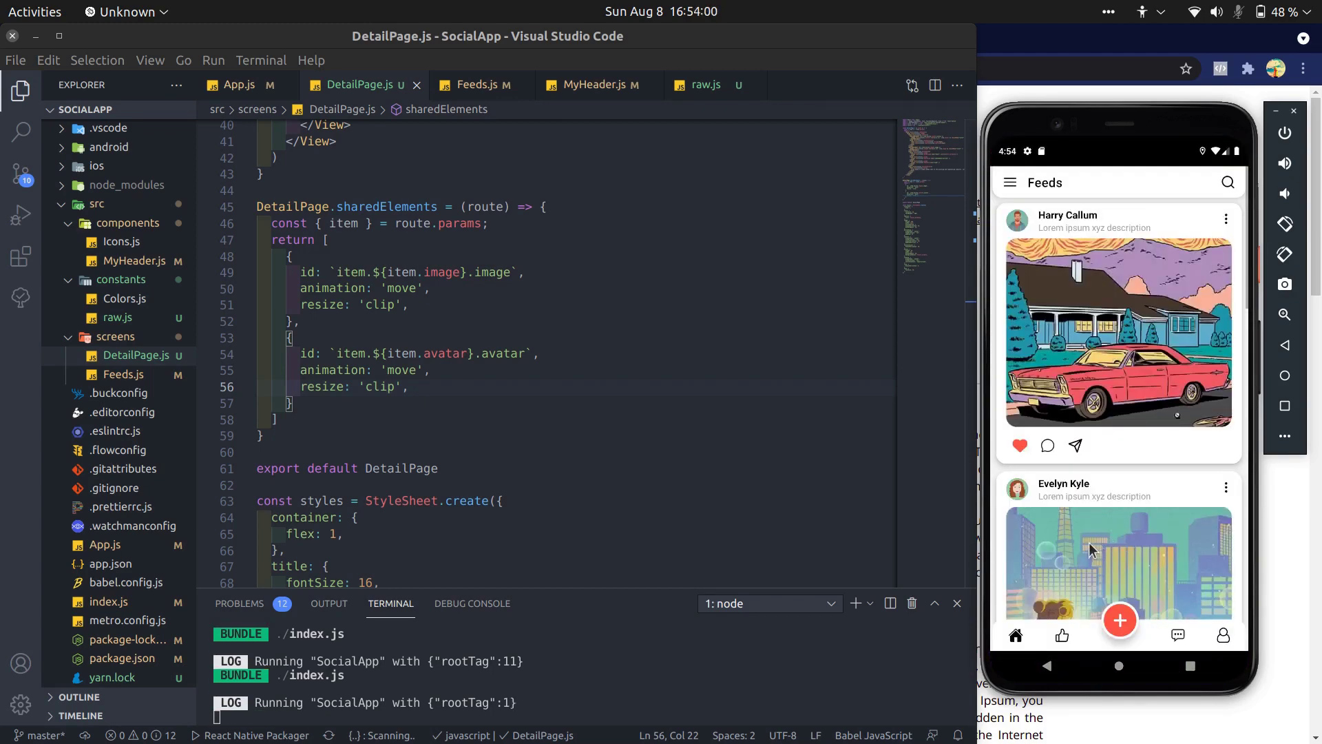
pyautogui.click(1088, 544)
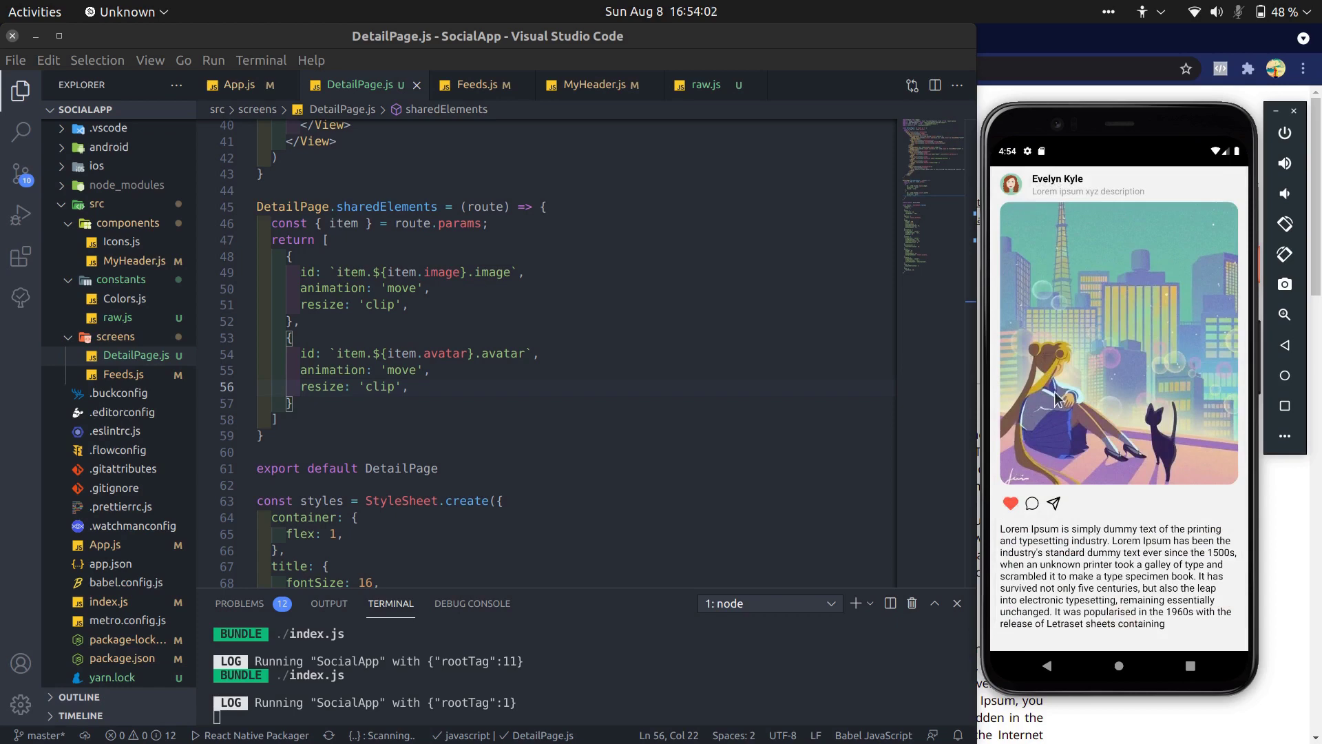
pyautogui.click(1050, 667)
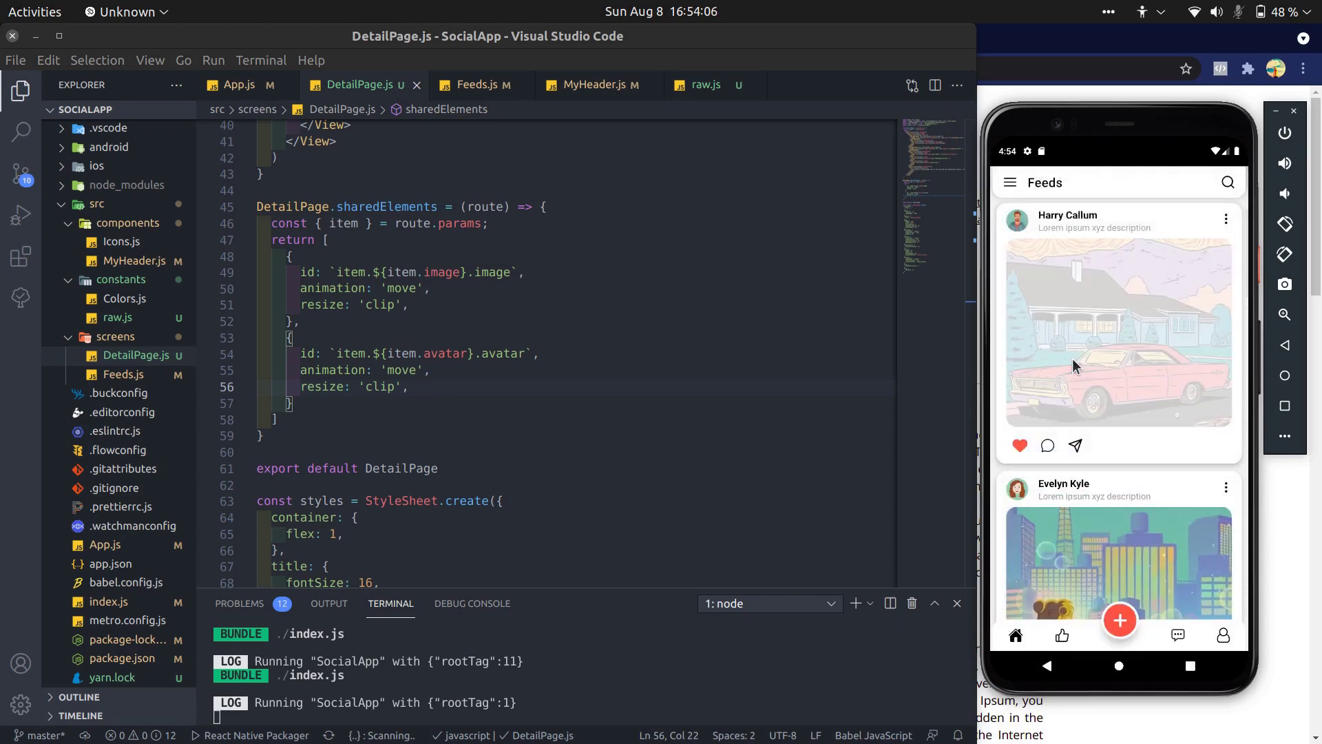
pyautogui.click(1075, 363)
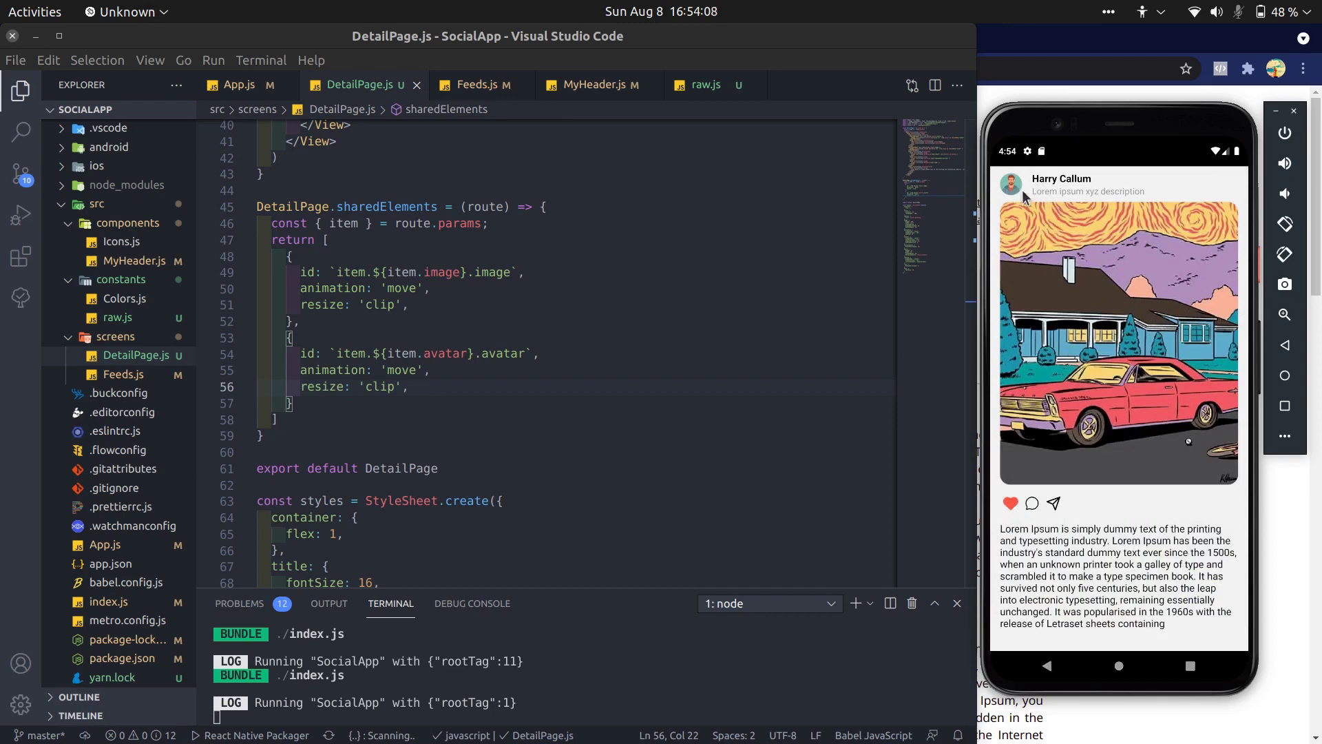
pyautogui.click(1050, 666)
pyautogui.click(1029, 575)
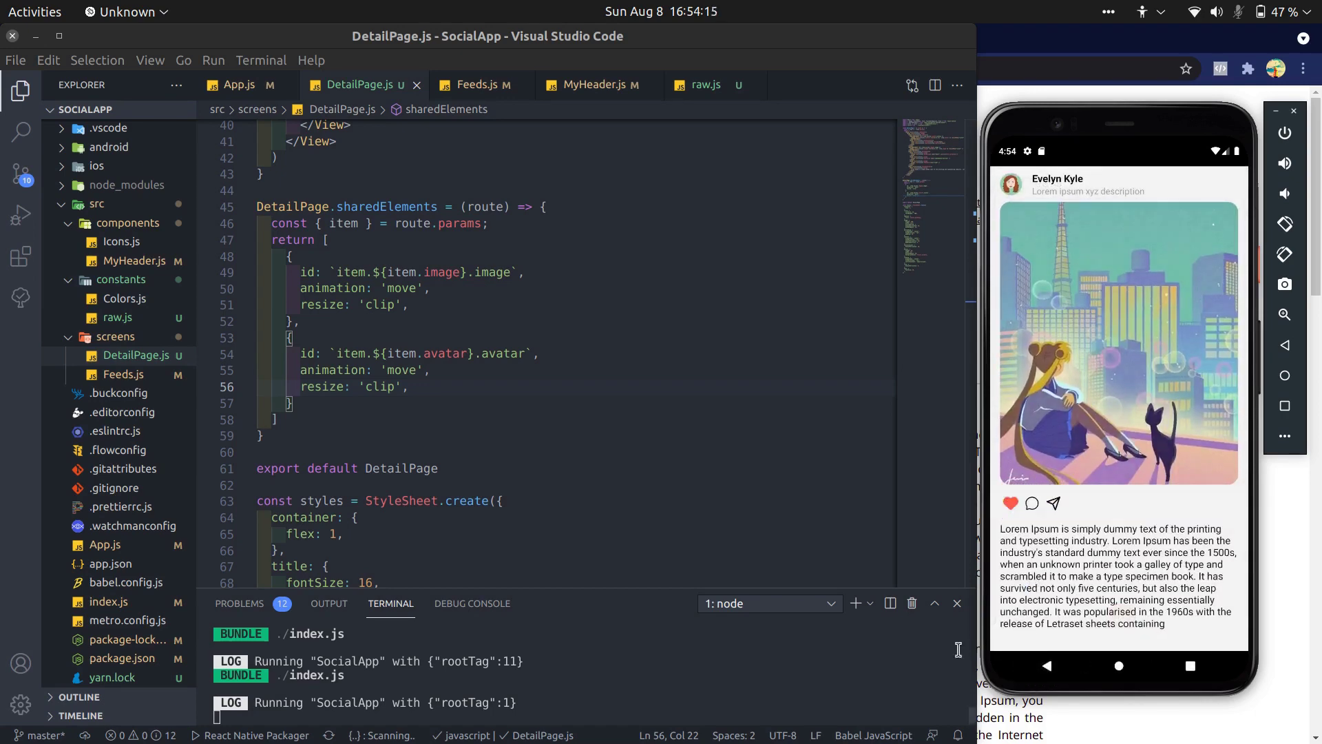
pyautogui.click(1034, 672)
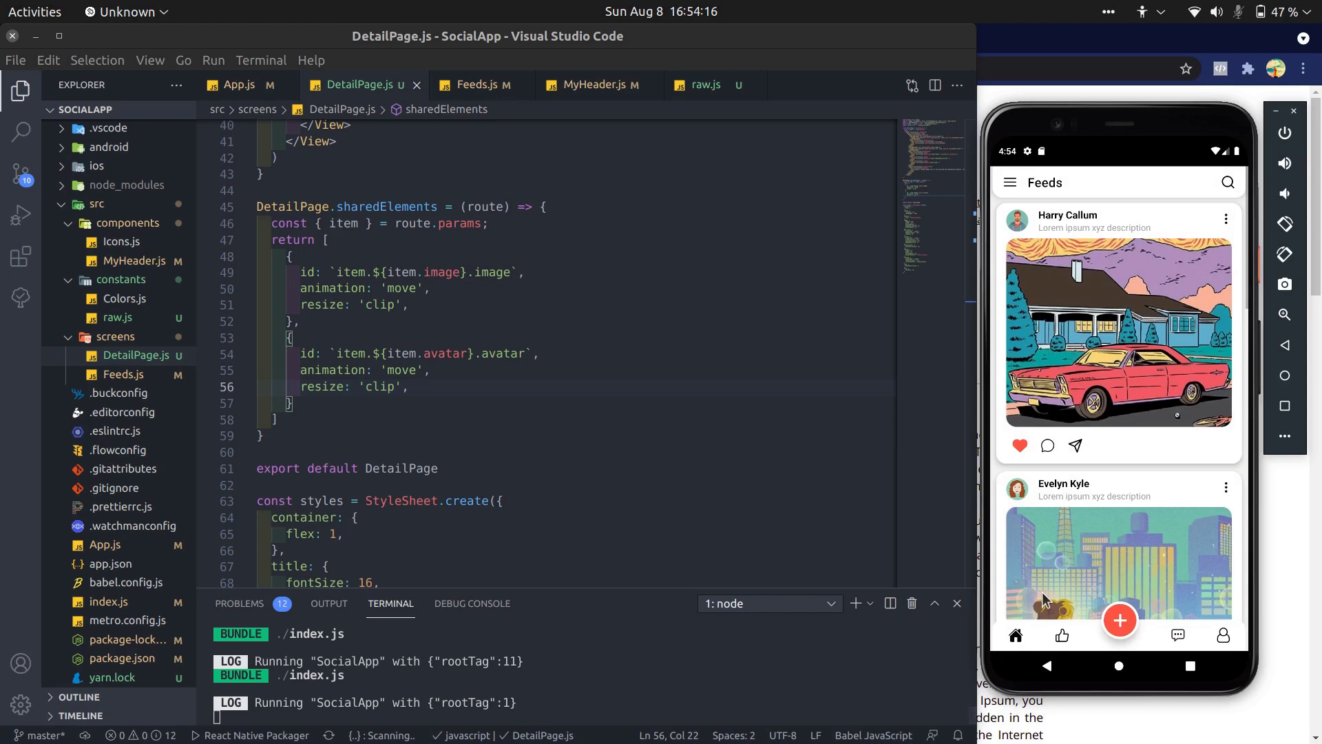
pyautogui.click(1043, 592)
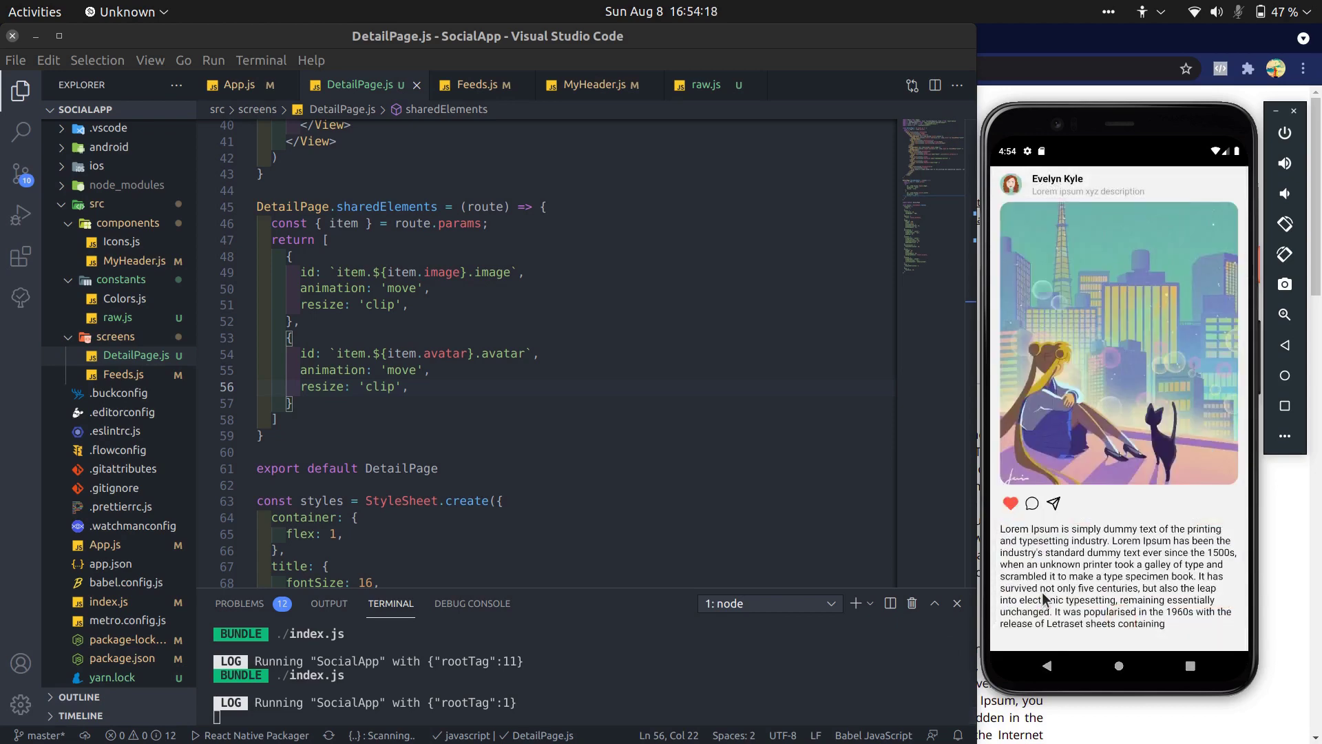
pyautogui.click(1049, 666)
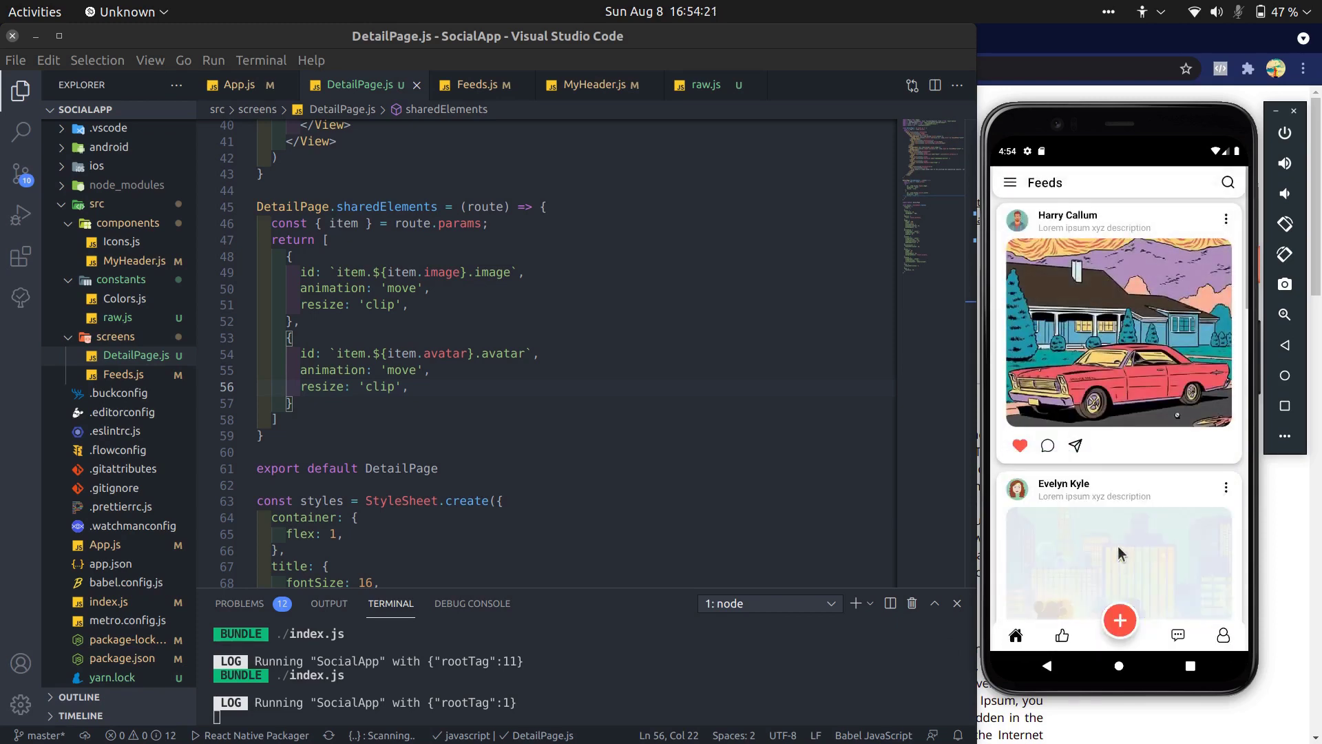
pyautogui.moveTo(1119, 556); pyautogui.dragTo(1119, 418)
pyautogui.scroll(-3, 1101, 497)
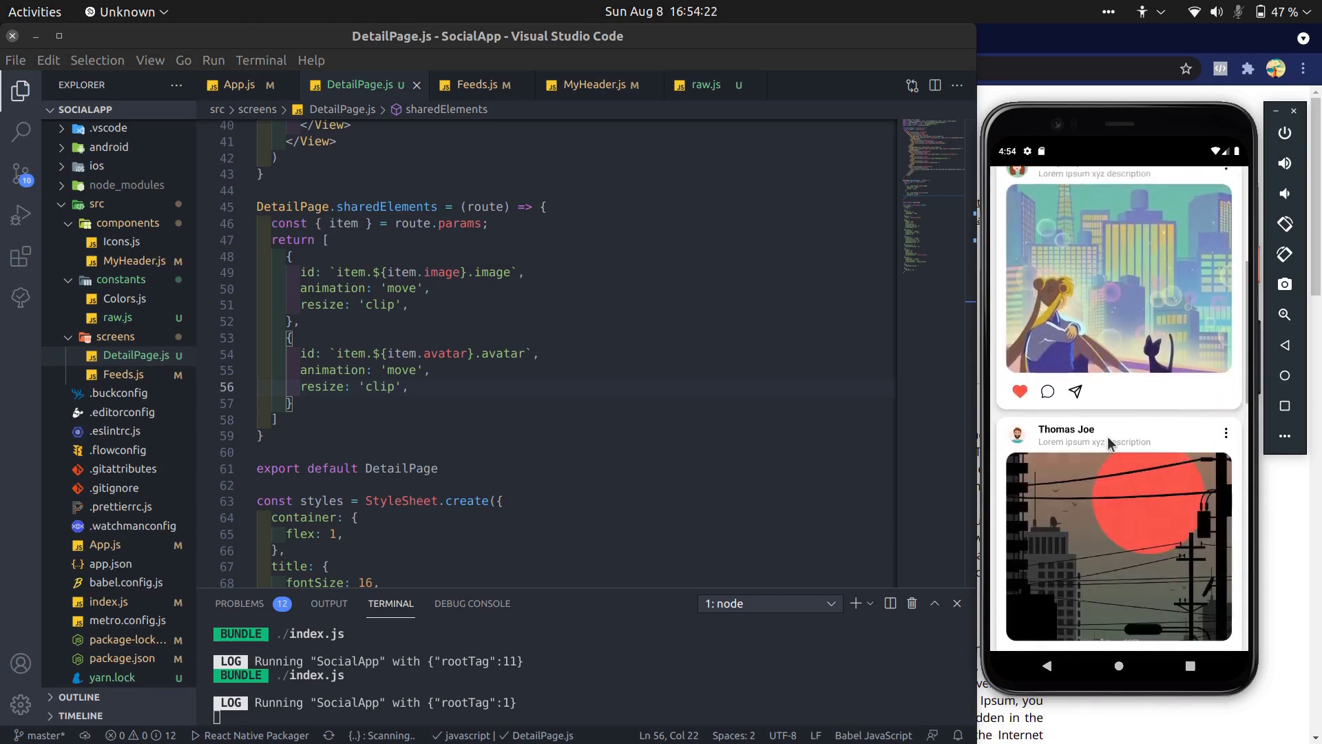
pyautogui.click(1100, 530)
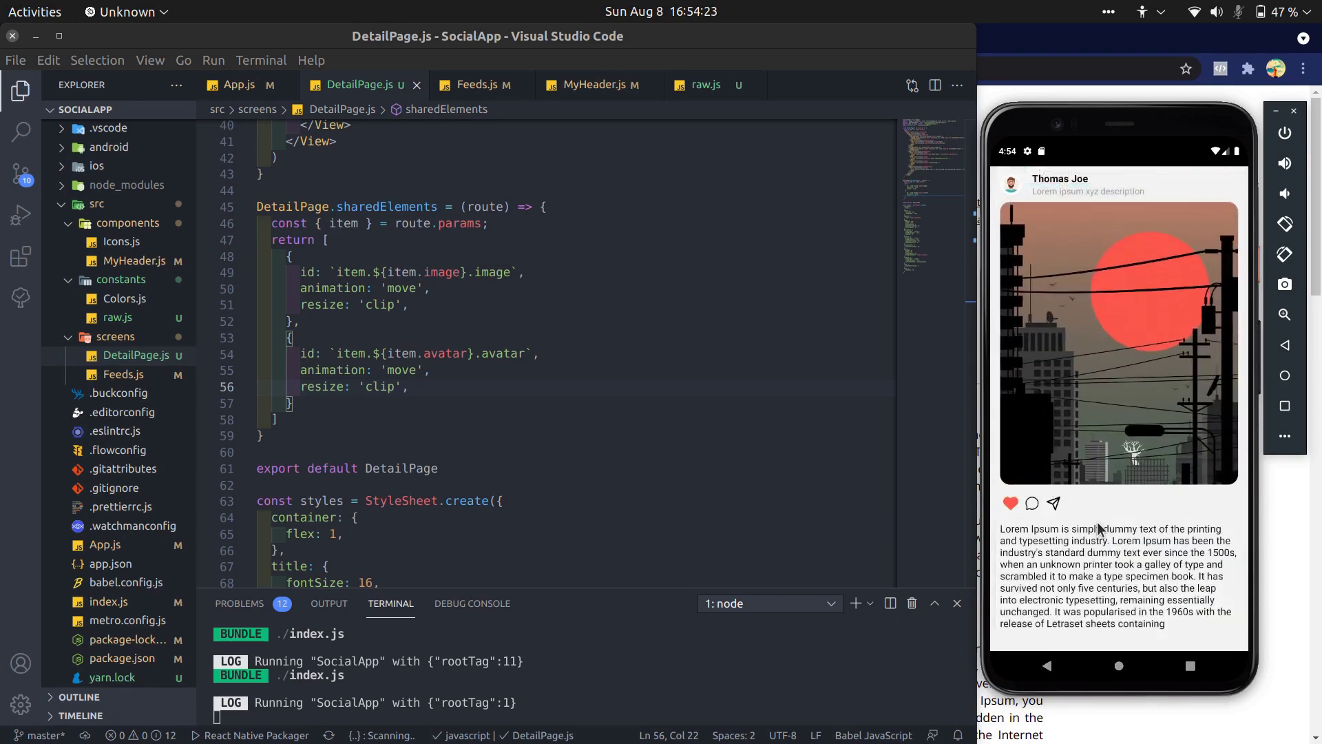
pyautogui.click(1047, 669)
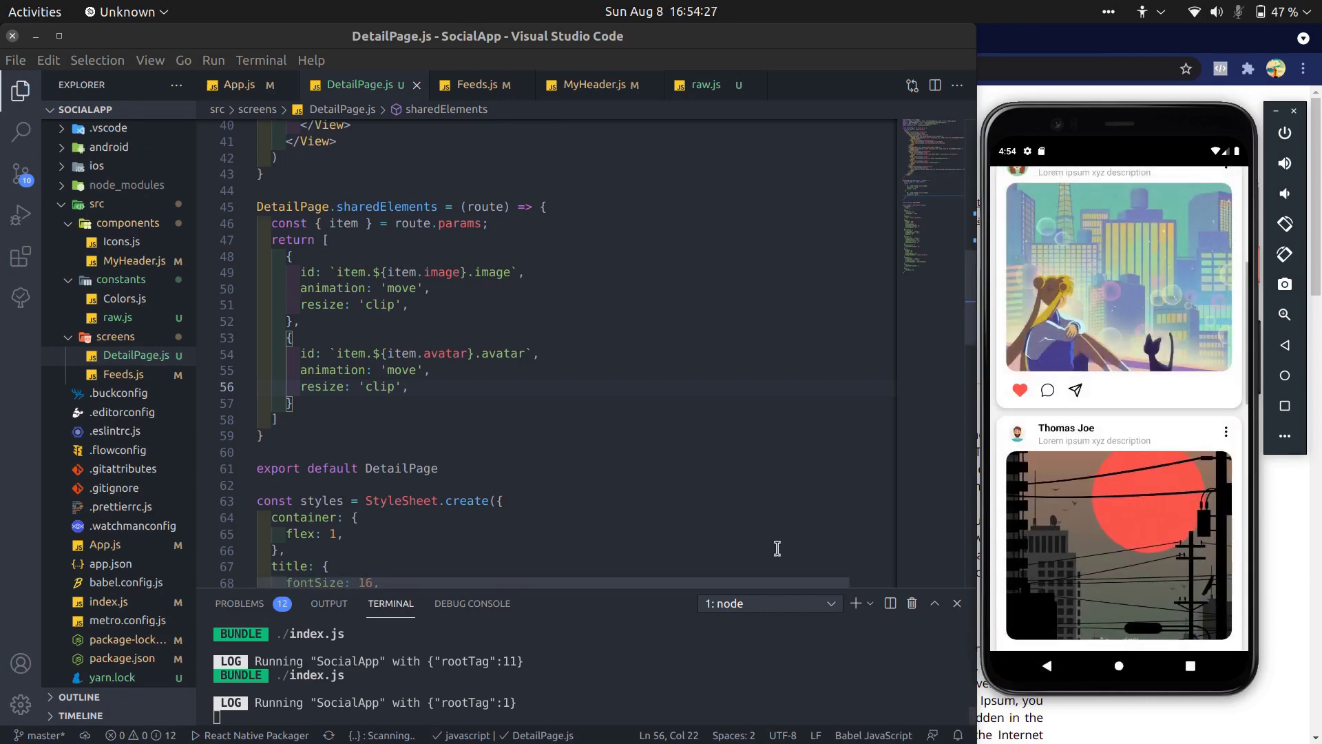